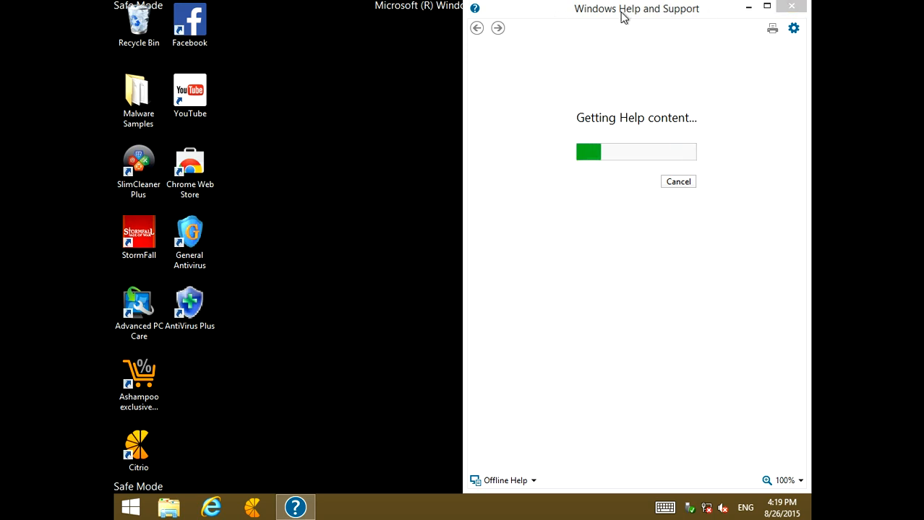
Close the Help window, then check the available network connections and the home page that Internet Explorer opens
{"action": "left_click", "coordinate": [792, 6]}
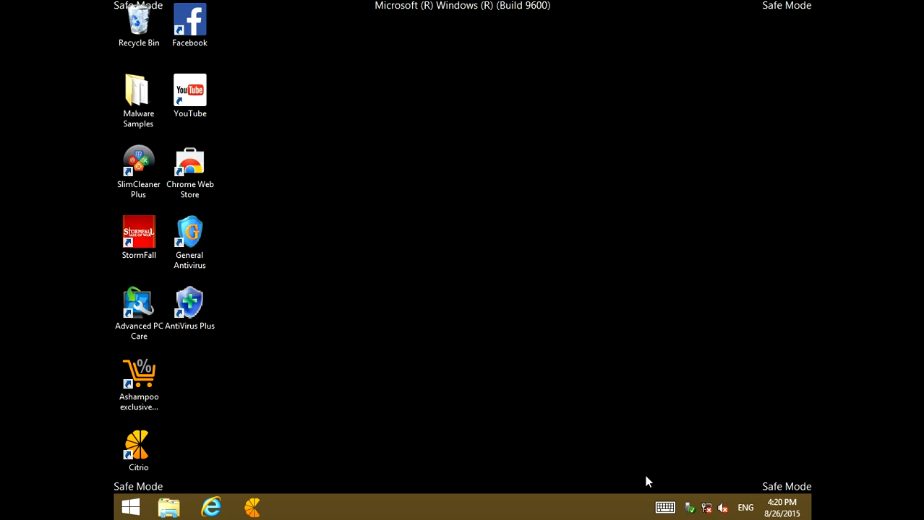
{"action": "left_click", "coordinate": [708, 514]}
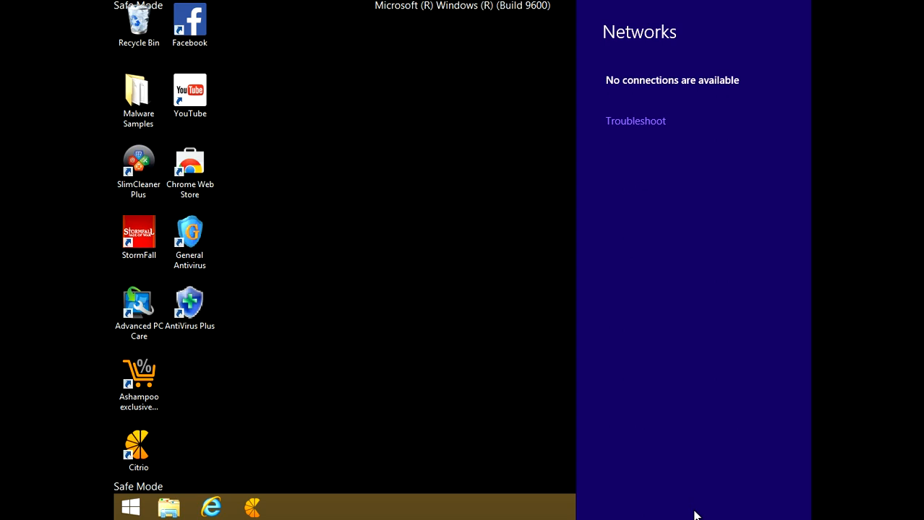
{"action": "left_click", "coordinate": [448, 414]}
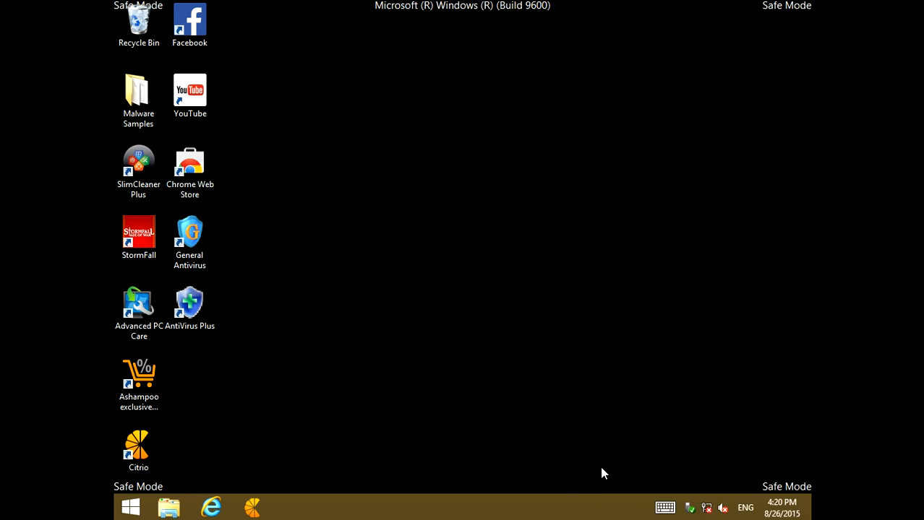
{"action": "left_click", "coordinate": [210, 510]}
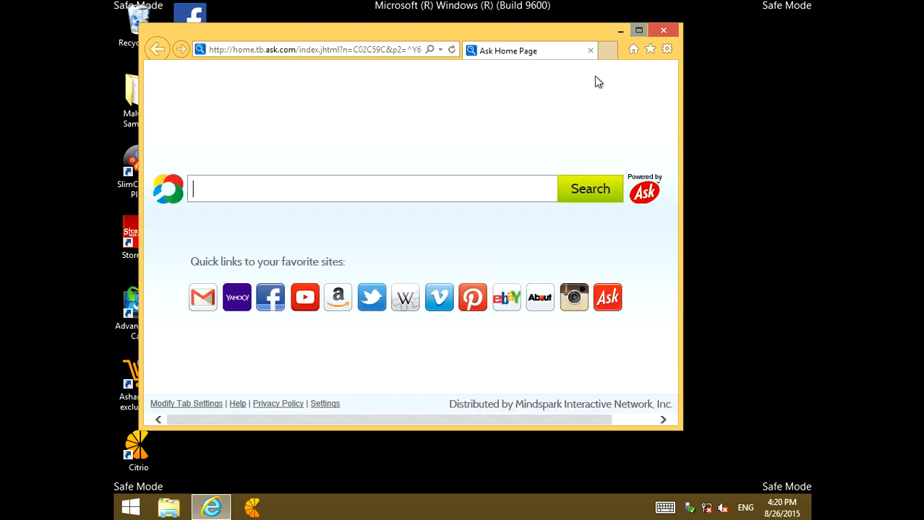
{"action": "left_click", "coordinate": [663, 30]}
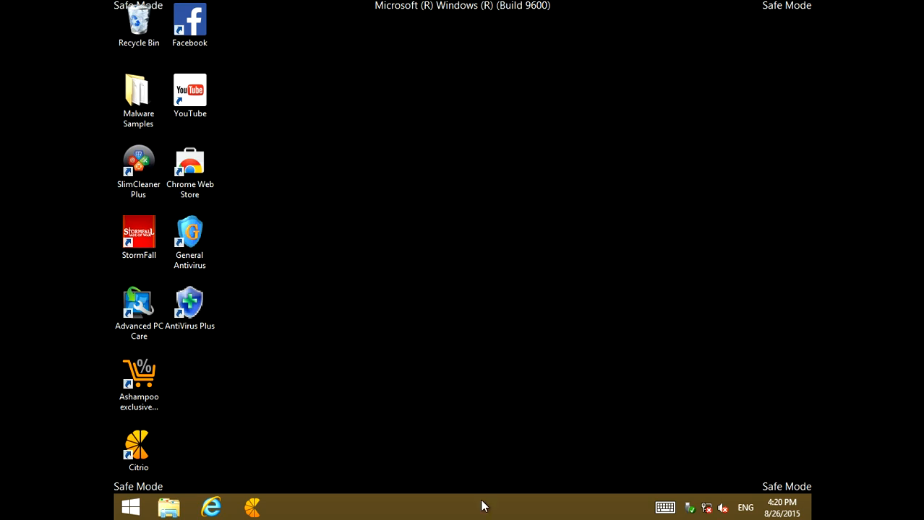
Open Task Manager and show the list of programs that launch at startup
{"action": "right_click", "coordinate": [383, 511]}
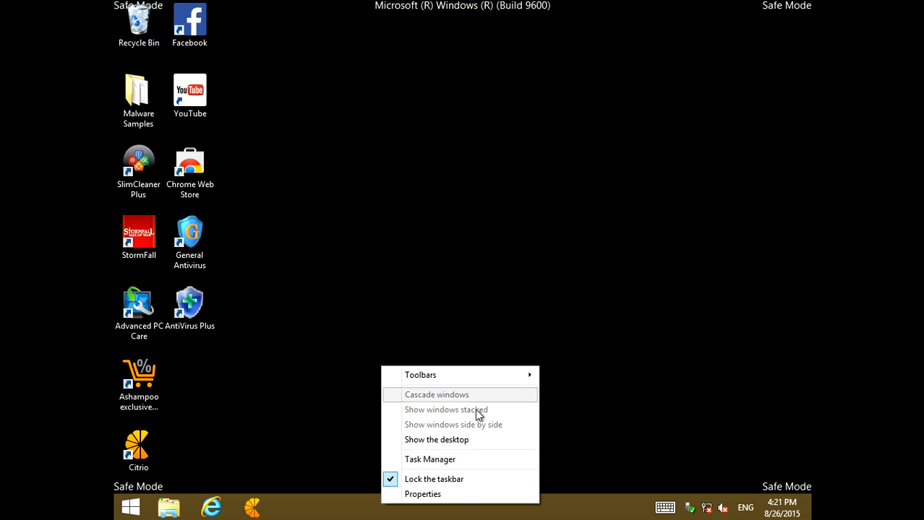
{"action": "right_click", "coordinate": [485, 516]}
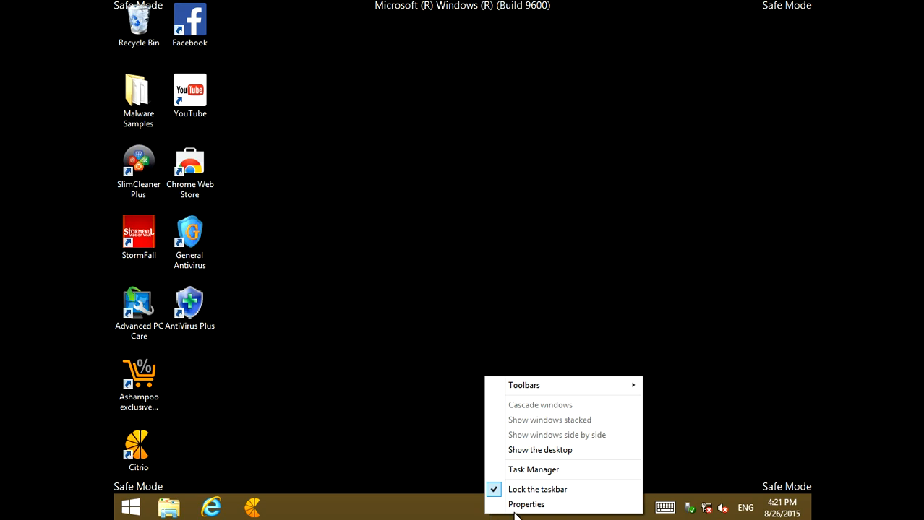
{"action": "left_click", "coordinate": [537, 474]}
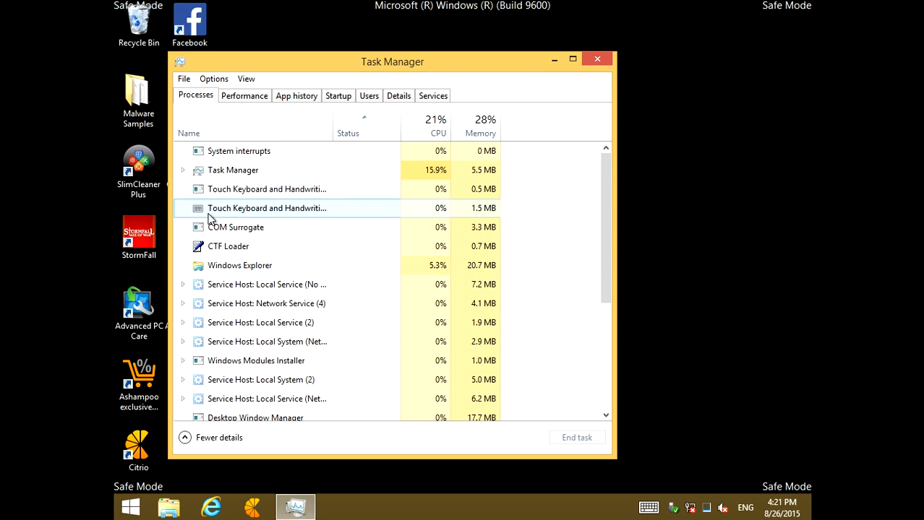
{"action": "left_click", "coordinate": [344, 101]}
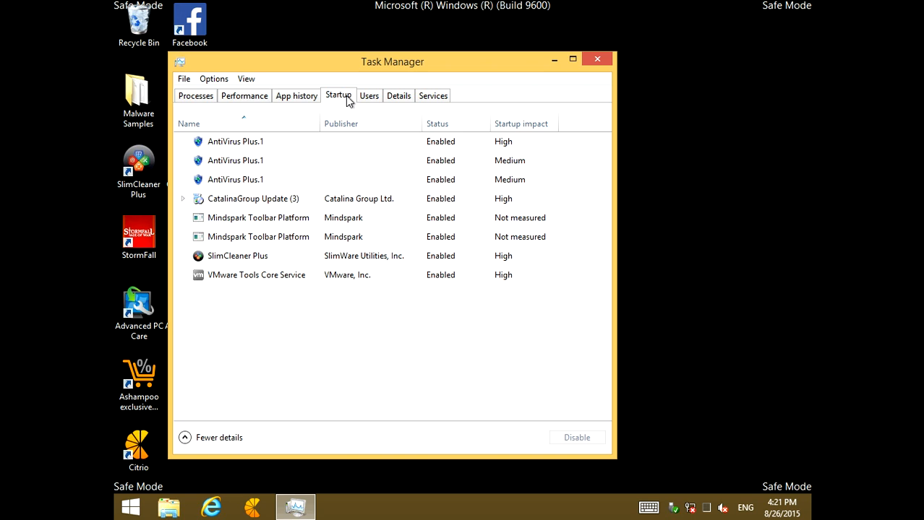
Run msconfig and view the startup section of System Configuration, moving Task Manager out of the way
{"action": "key", "text": "super+r"}
{"action": "left_click_drag", "start_coordinate": [436, 64], "coordinate": [596, 56]}
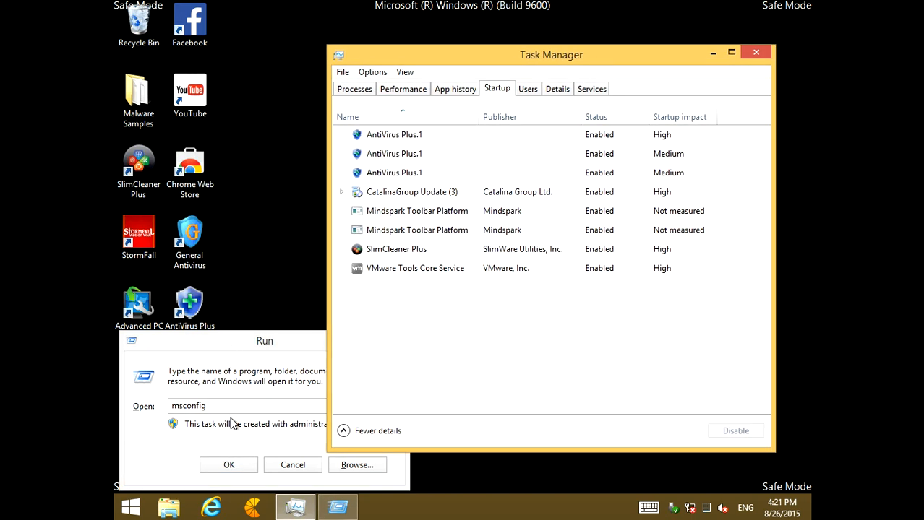
{"action": "left_click", "coordinate": [244, 465]}
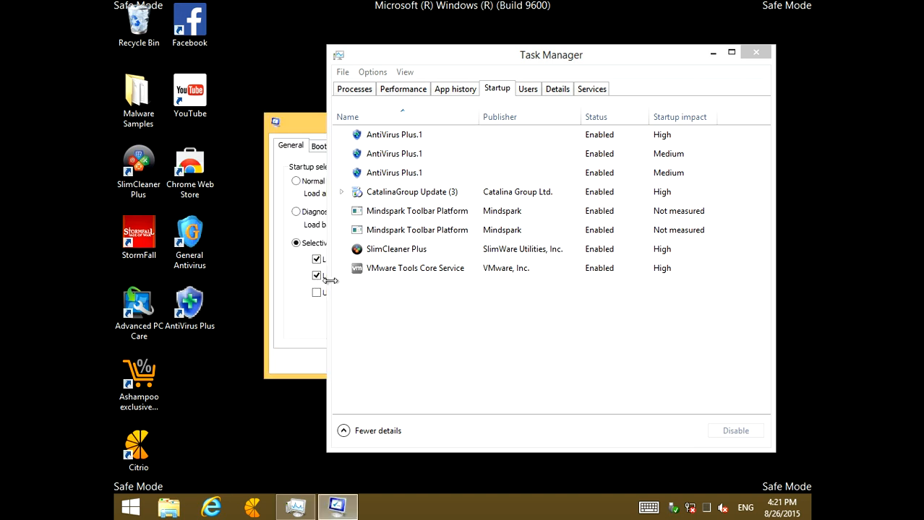
{"action": "left_click", "coordinate": [714, 56]}
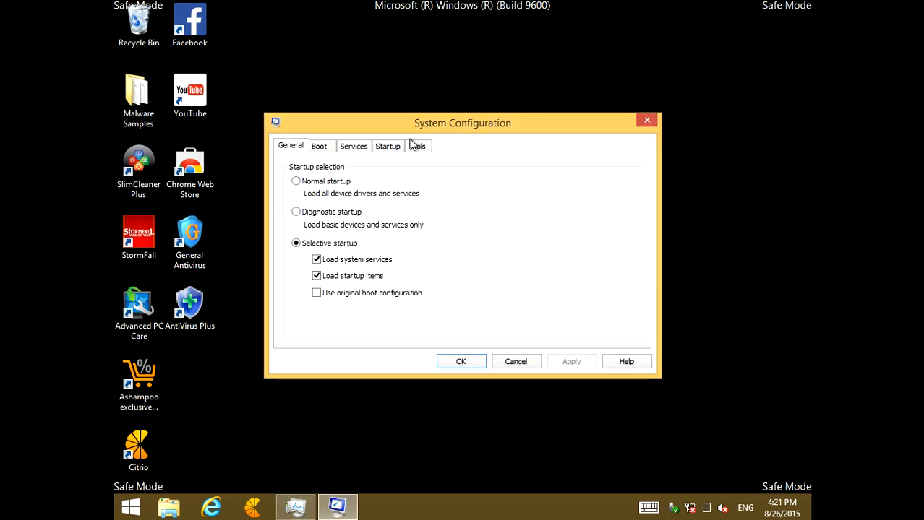
{"action": "left_click", "coordinate": [388, 148]}
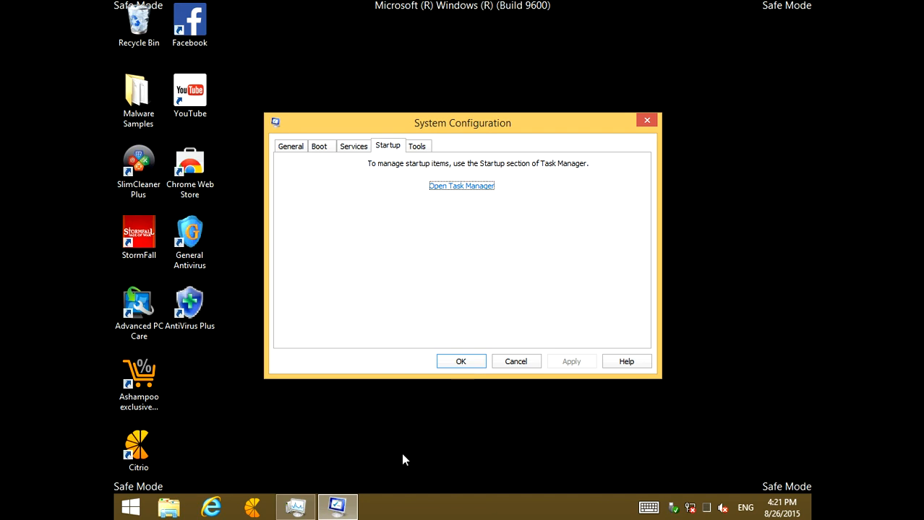
Return to Task Manager and disable all three AntiVirus Plus.1 startup items
{"action": "mouse_move", "coordinate": [345, 510]}
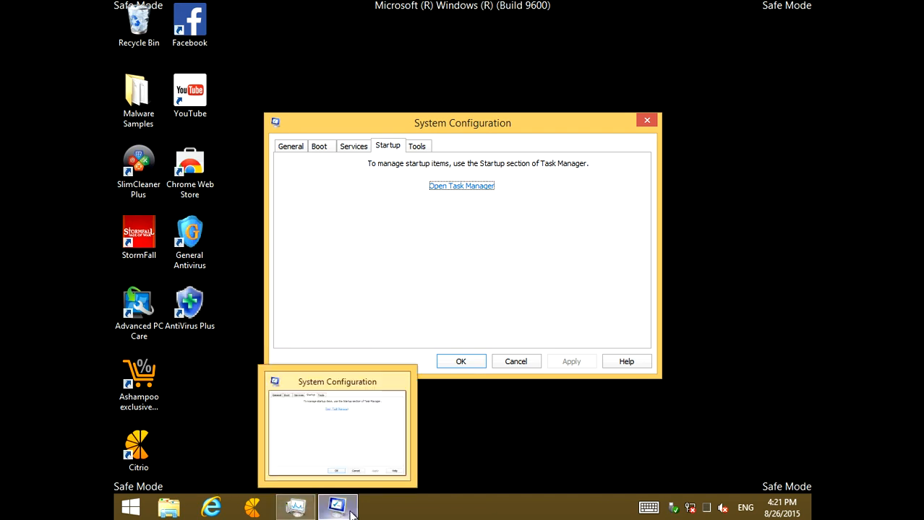
{"action": "left_click", "coordinate": [296, 509]}
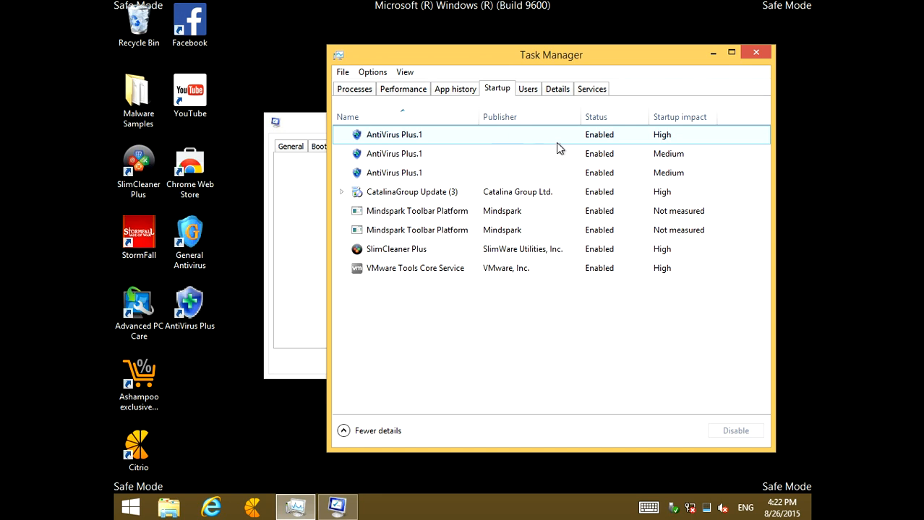
{"action": "left_click", "coordinate": [389, 140]}
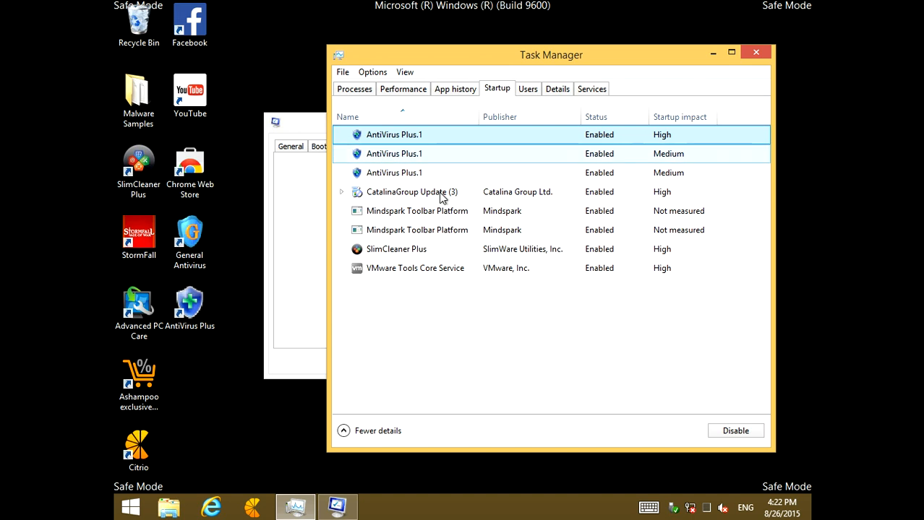
{"action": "left_click", "coordinate": [385, 254]}
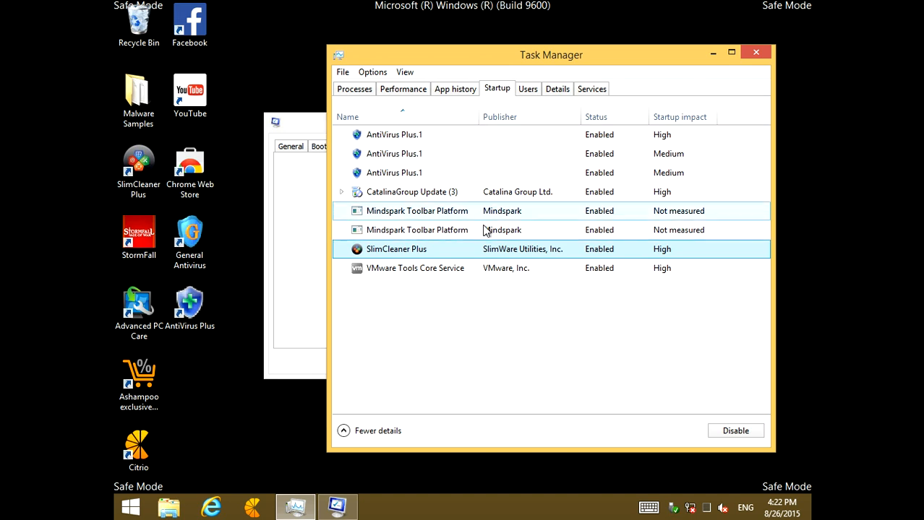
{"action": "left_click", "coordinate": [409, 136]}
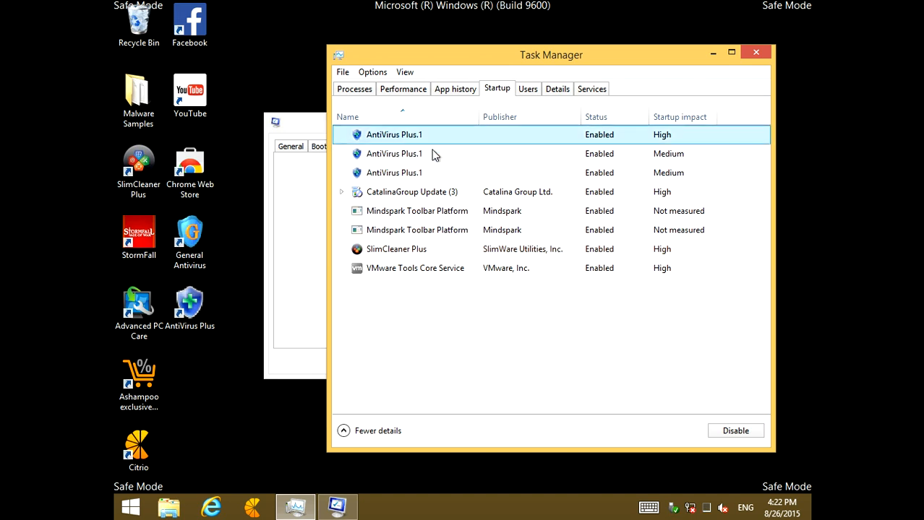
{"action": "left_click", "coordinate": [732, 433]}
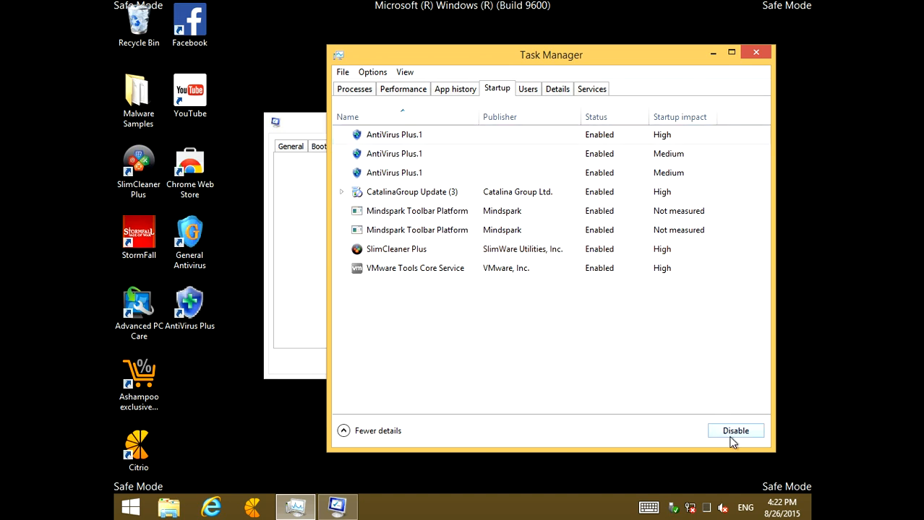
{"action": "left_click", "coordinate": [567, 161]}
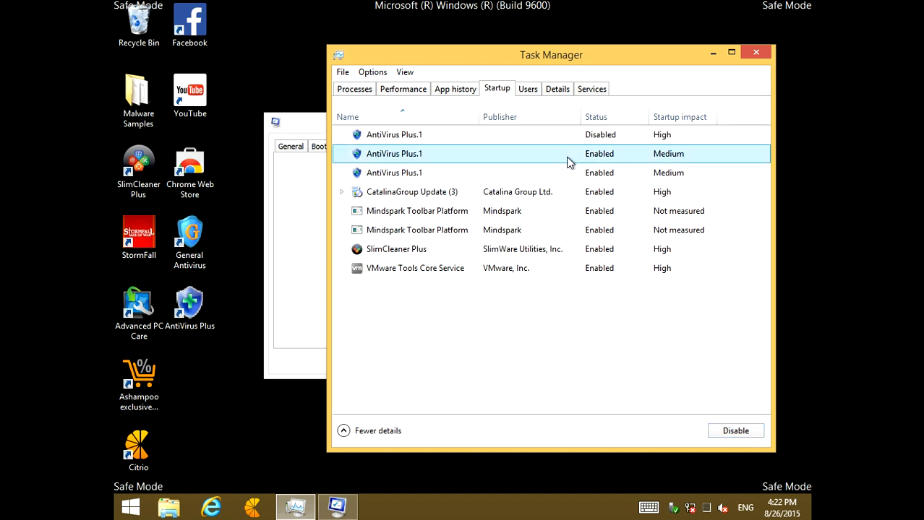
{"action": "left_click", "coordinate": [752, 433]}
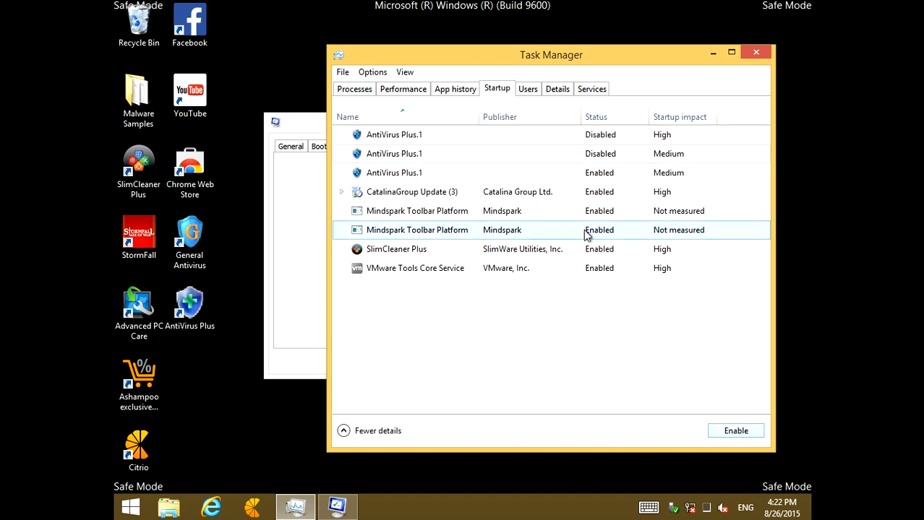
{"action": "left_click", "coordinate": [585, 175]}
{"action": "left_click", "coordinate": [729, 430]}
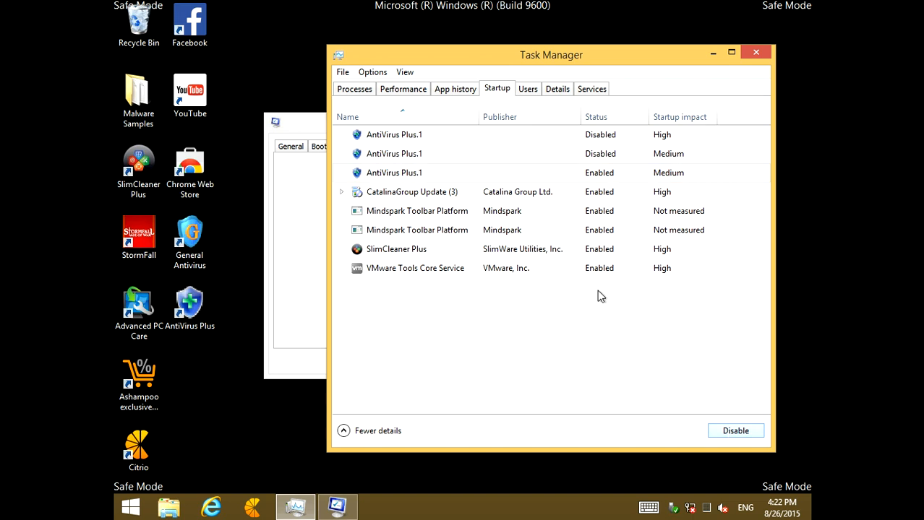
Disable the CatalinaGroup Update startup item and both Mindspark Toolbar Platform startup items
{"action": "left_click", "coordinate": [586, 197]}
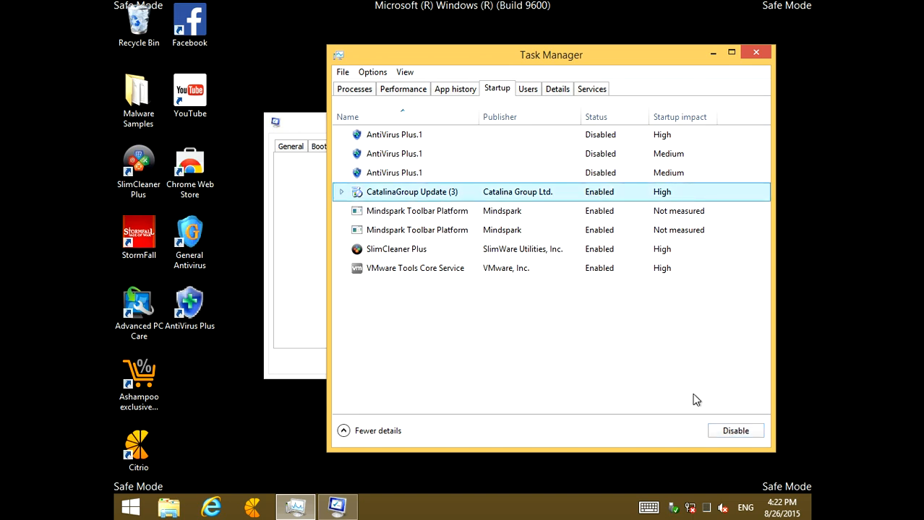
{"action": "left_click", "coordinate": [736, 432]}
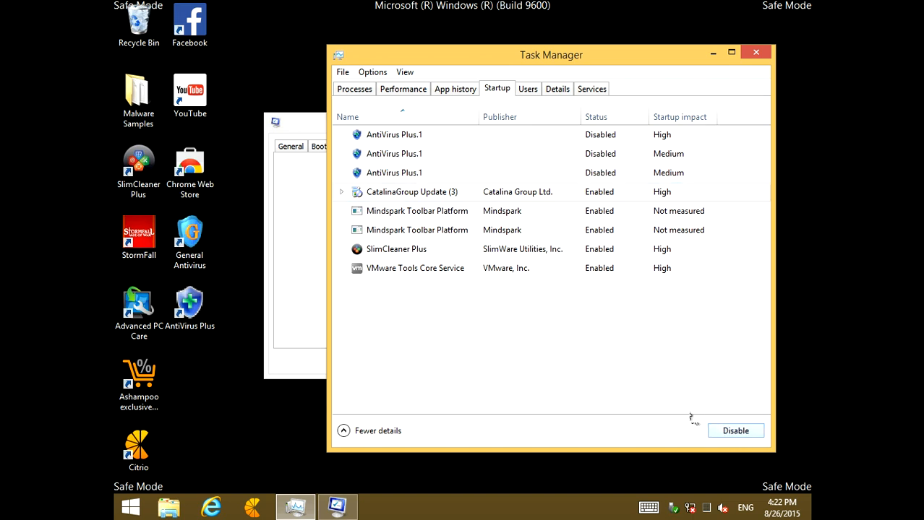
{"action": "left_click", "coordinate": [516, 215]}
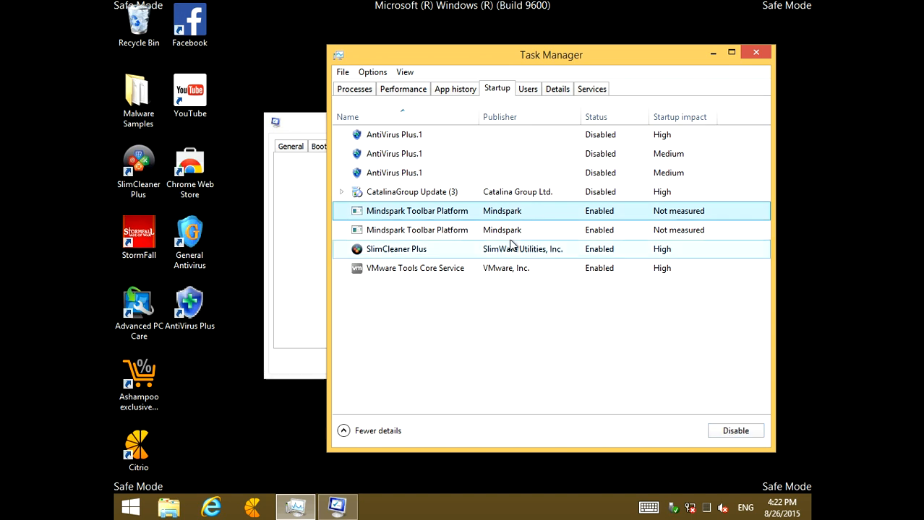
{"action": "left_click", "coordinate": [735, 431]}
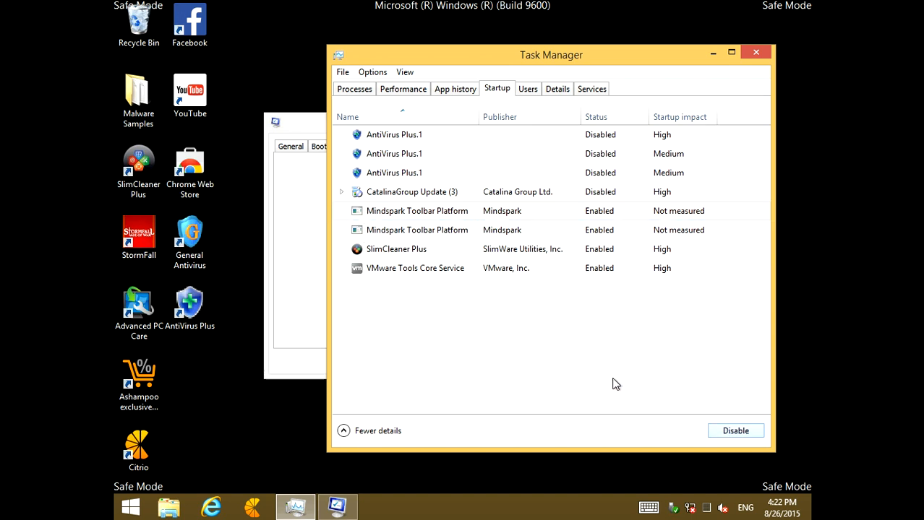
{"action": "left_click", "coordinate": [409, 231]}
{"action": "left_click", "coordinate": [737, 431]}
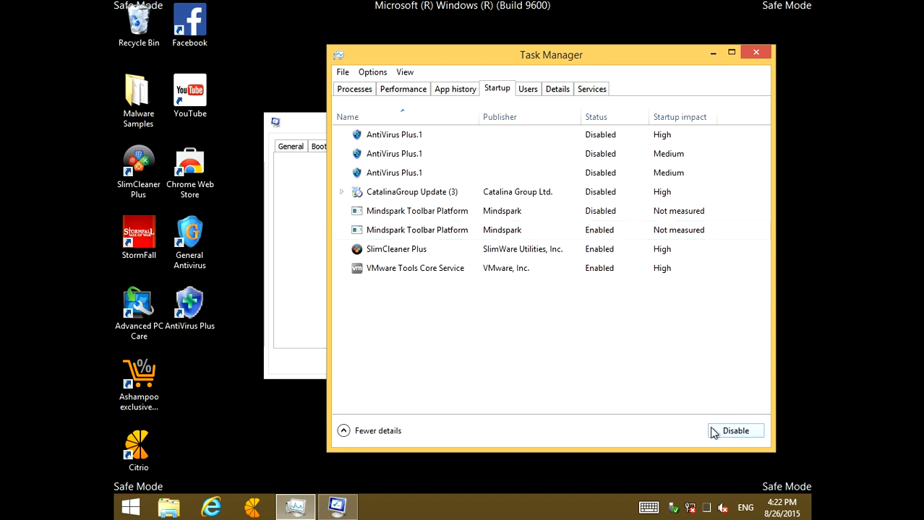
Disable the SlimCleaner Plus startup item, keeping VMware Tools Core Service enabled
{"action": "left_click", "coordinate": [426, 248]}
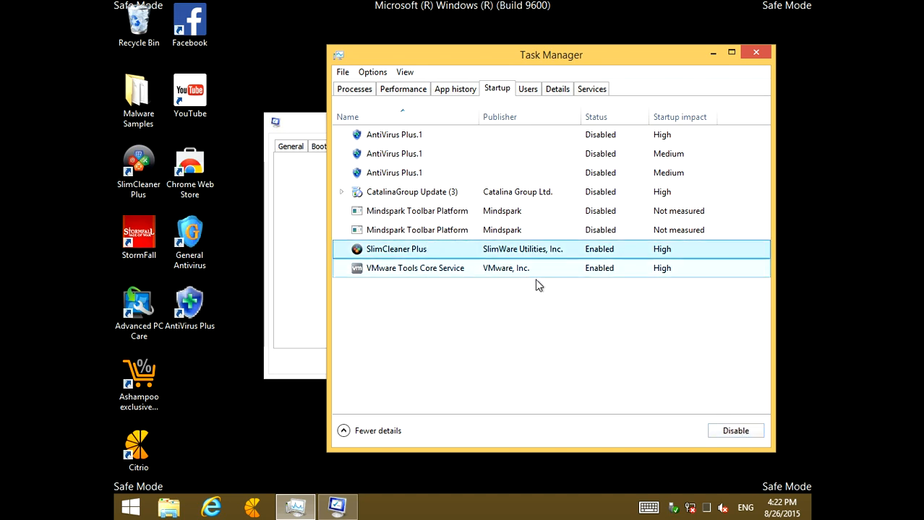
{"action": "left_click", "coordinate": [734, 431]}
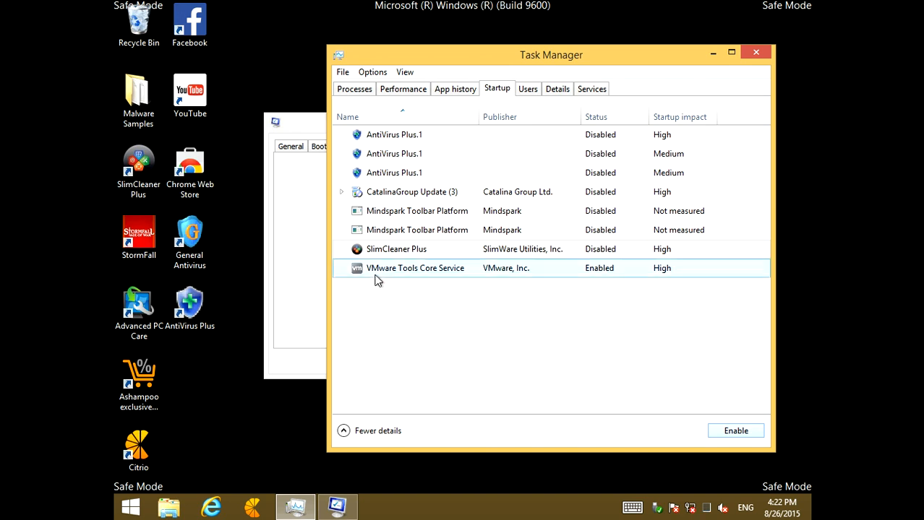
{"action": "left_click", "coordinate": [416, 277]}
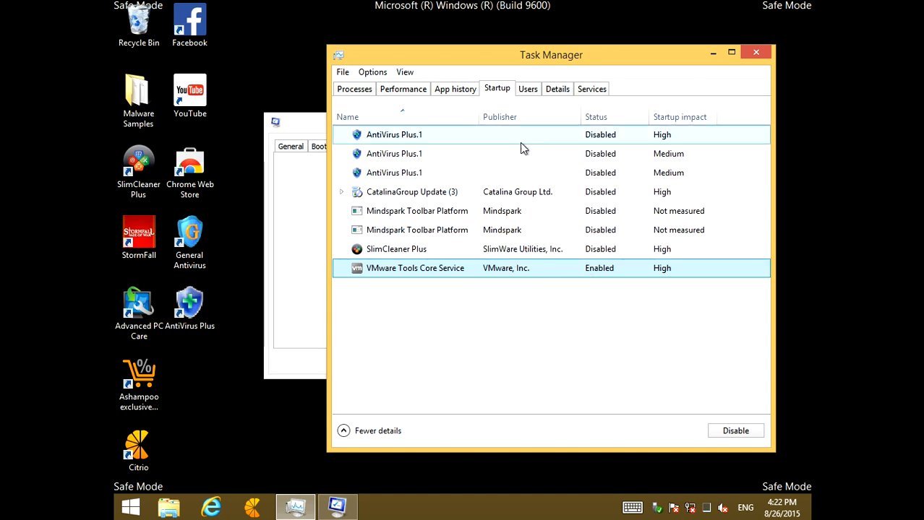
Close Task Manager and dismiss the System Configuration dialog
{"action": "left_click", "coordinate": [756, 53]}
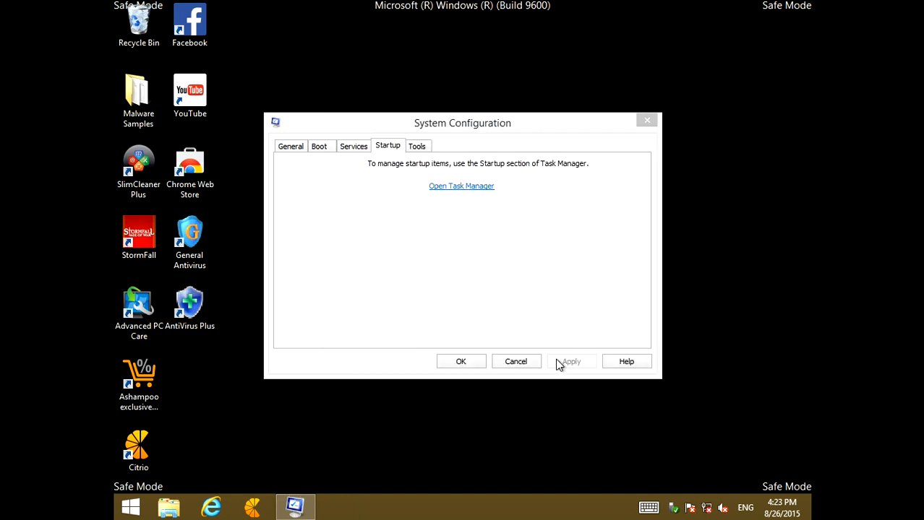
{"action": "left_click", "coordinate": [577, 362]}
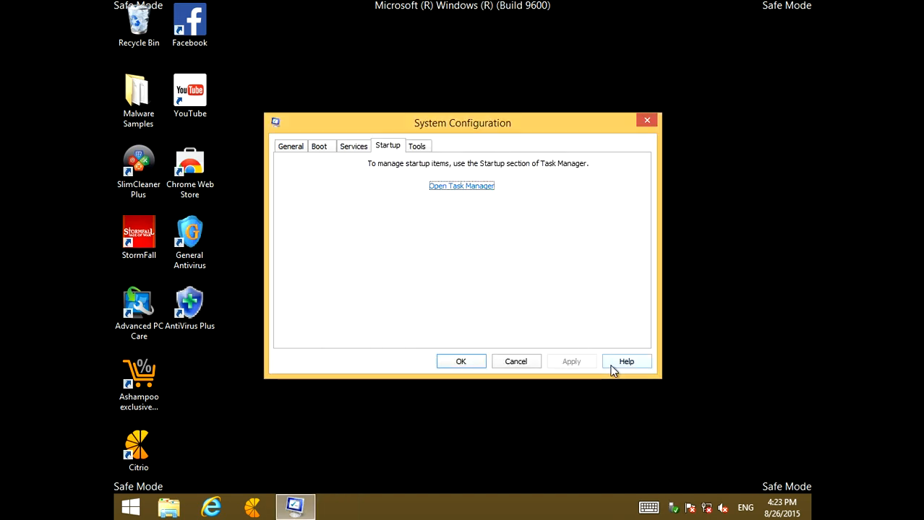
{"action": "left_click", "coordinate": [536, 365]}
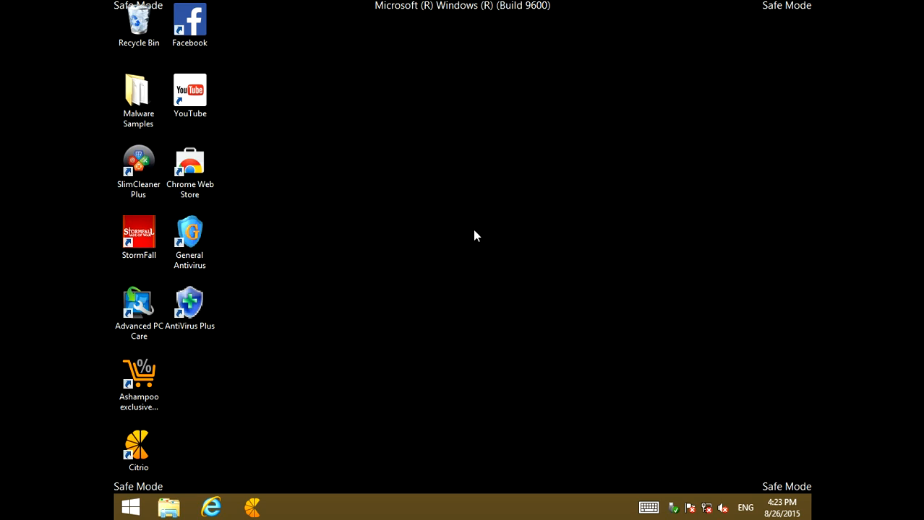
Open Internet Explorer and maximize its window
{"action": "mouse_move", "coordinate": [505, 4]}
{"action": "left_click", "coordinate": [211, 508]}
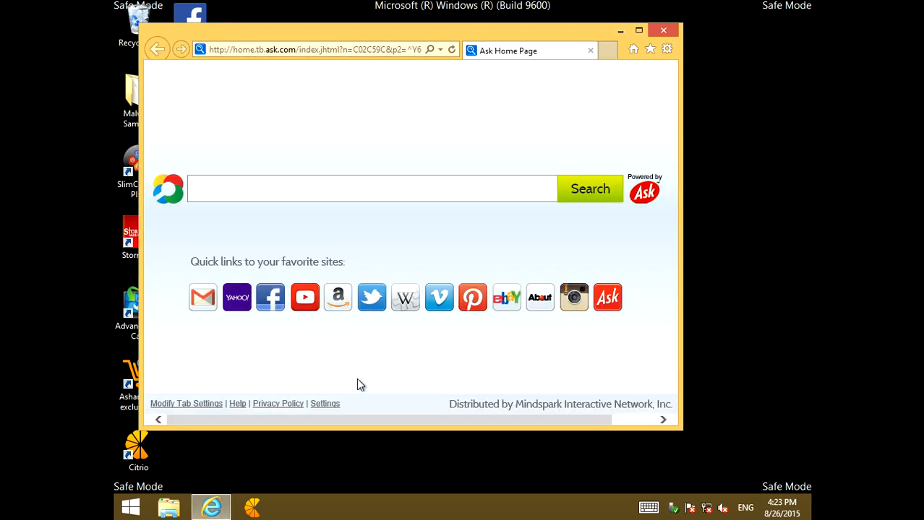
{"action": "left_click", "coordinate": [639, 29]}
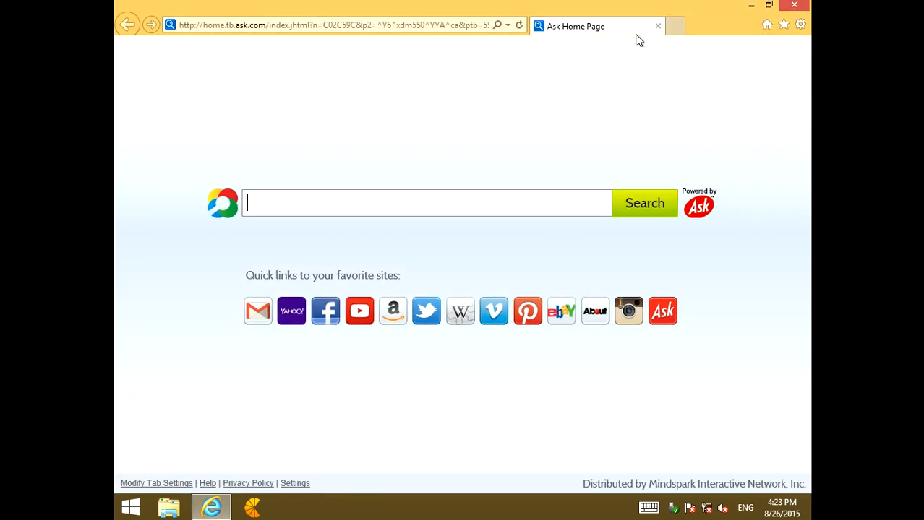
Search the web for "ccleaner" and open the CCleaner Professional result from piriform.com
{"action": "left_click", "coordinate": [365, 26]}
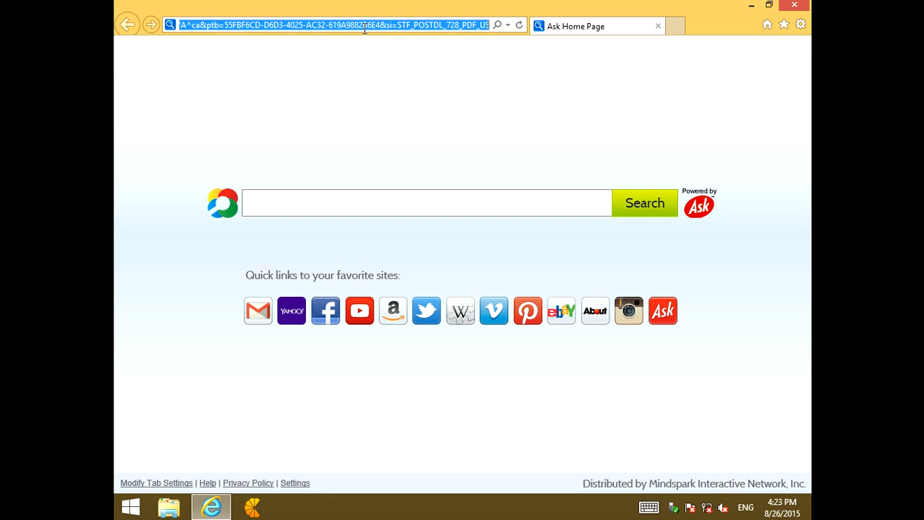
{"action": "type", "text": "ccleaner"}
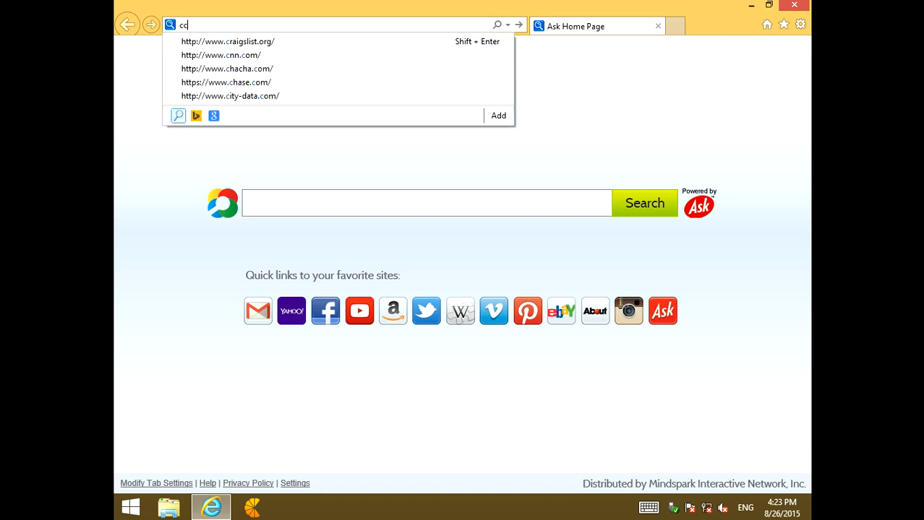
{"action": "key", "text": "Return"}
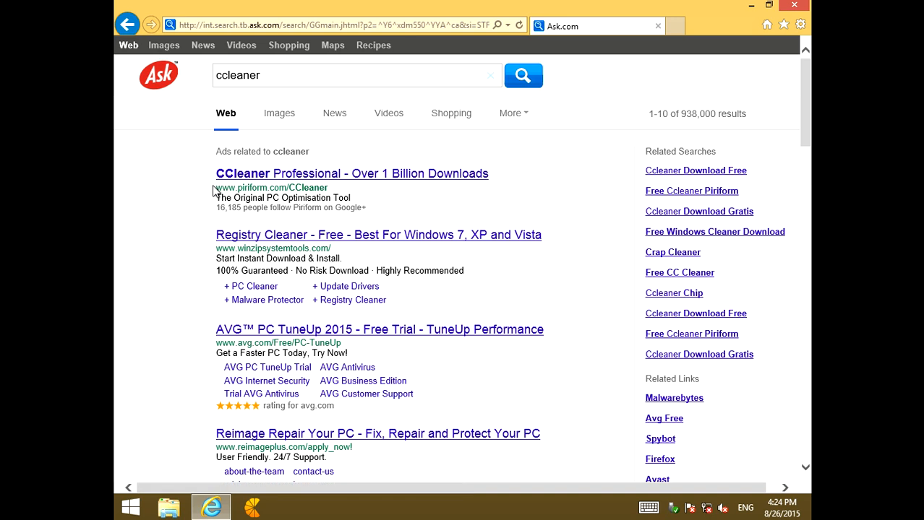
{"action": "left_click", "coordinate": [354, 177]}
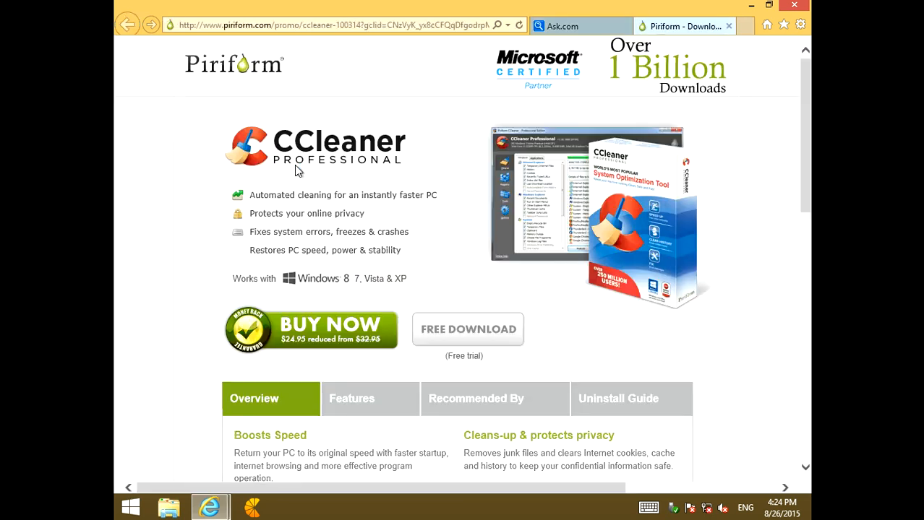
Request the free trial download of CCleaner Professional and save ccsetup509pro.exe
{"action": "scroll", "coordinate": [294, 170], "scroll_direction": "down", "scroll_amount": 3}
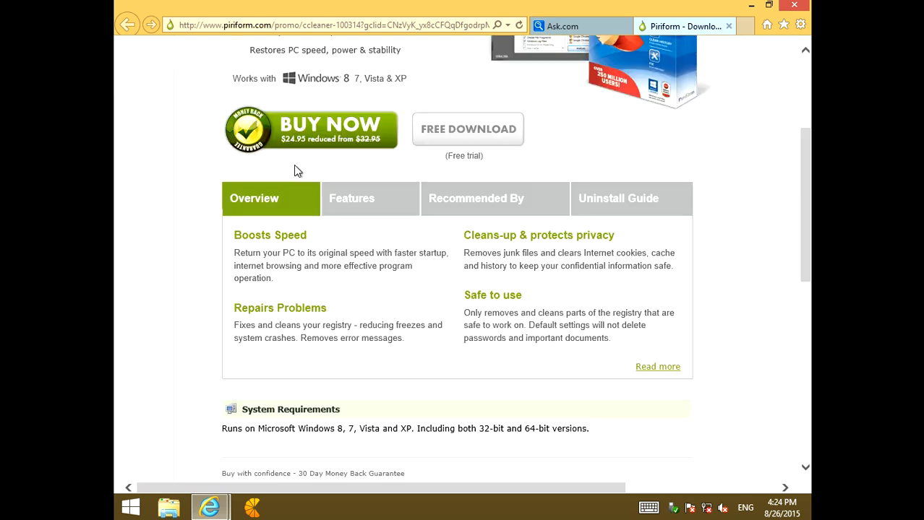
{"action": "scroll", "coordinate": [373, 164], "scroll_direction": "down", "scroll_amount": 2}
{"action": "scroll", "coordinate": [373, 164], "scroll_direction": "up", "scroll_amount": 2}
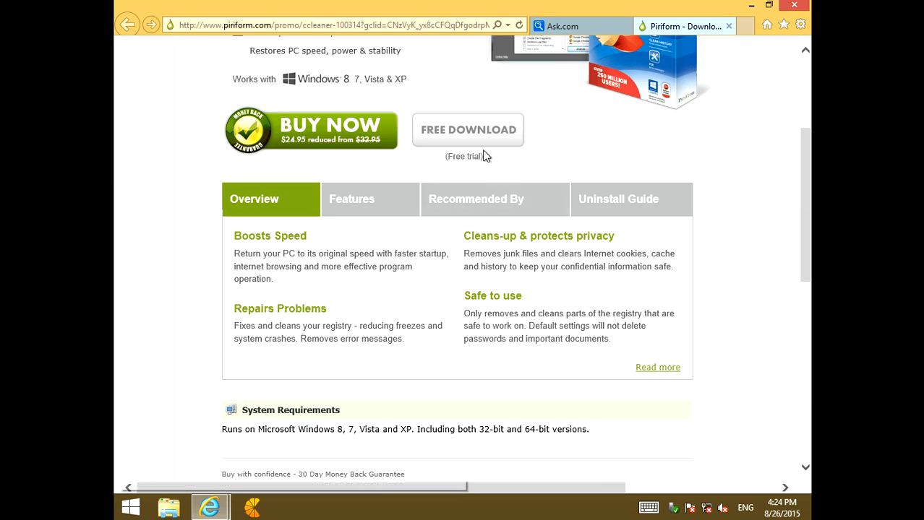
{"action": "left_click", "coordinate": [451, 139]}
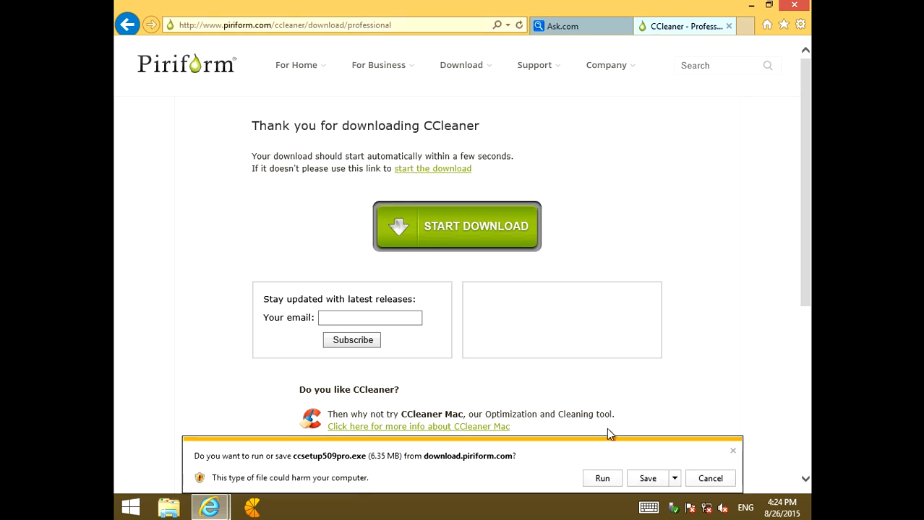
{"action": "left_click", "coordinate": [646, 479]}
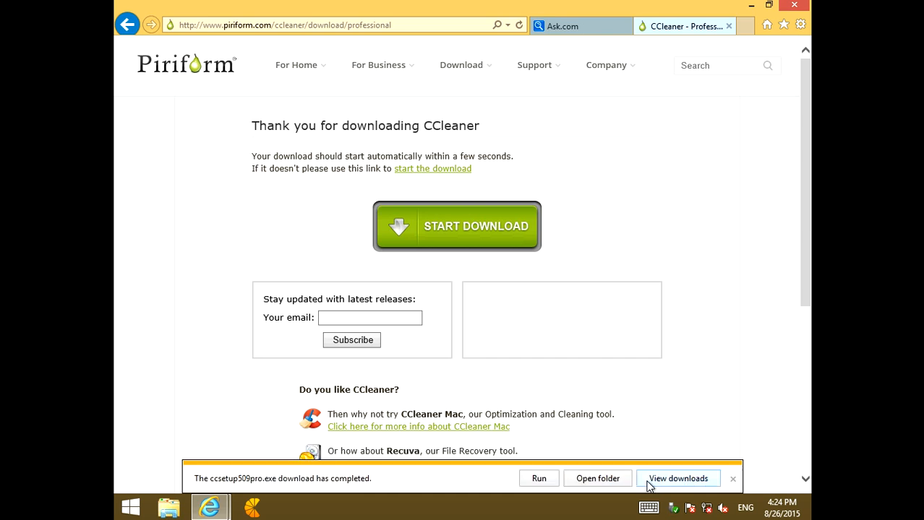
Move the downloaded ccsetup509pro installer from the Downloads folder to the Desktop and check for it there
{"action": "left_click", "coordinate": [606, 481]}
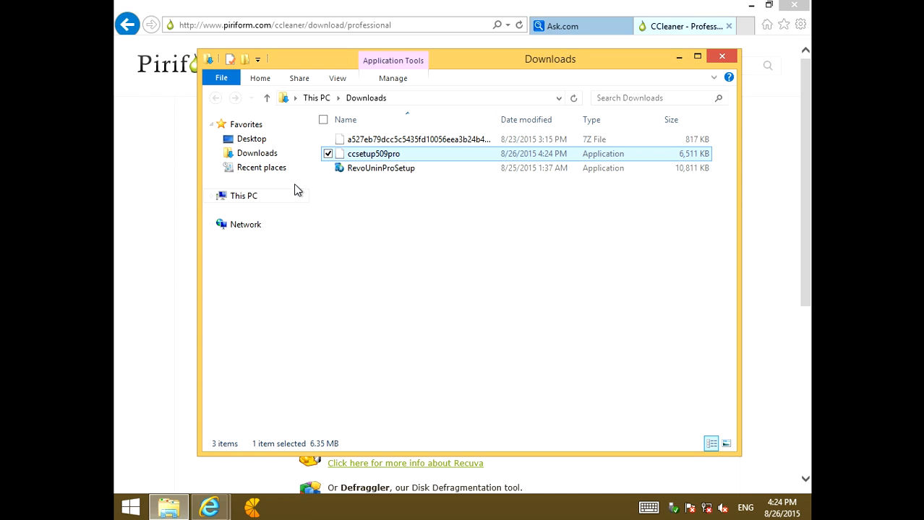
{"action": "left_click_drag", "start_coordinate": [367, 157], "coordinate": [289, 139]}
{"action": "left_click", "coordinate": [288, 138]}
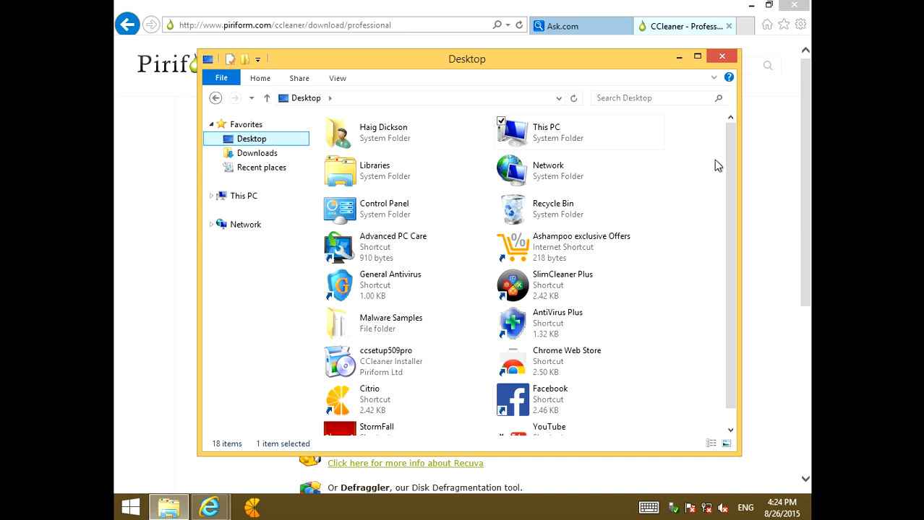
{"action": "left_click_drag", "start_coordinate": [730, 146], "coordinate": [727, 248]}
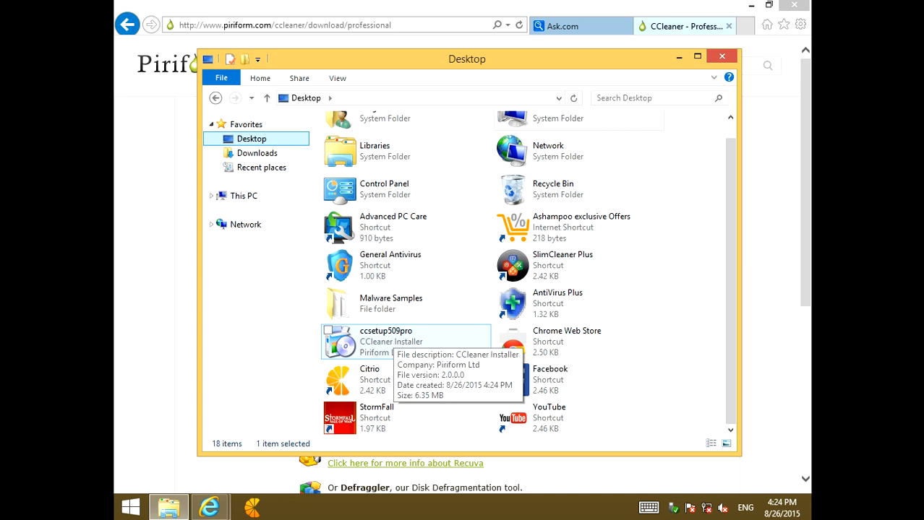
{"action": "left_click", "coordinate": [142, 217]}
{"action": "left_click", "coordinate": [331, 25]}
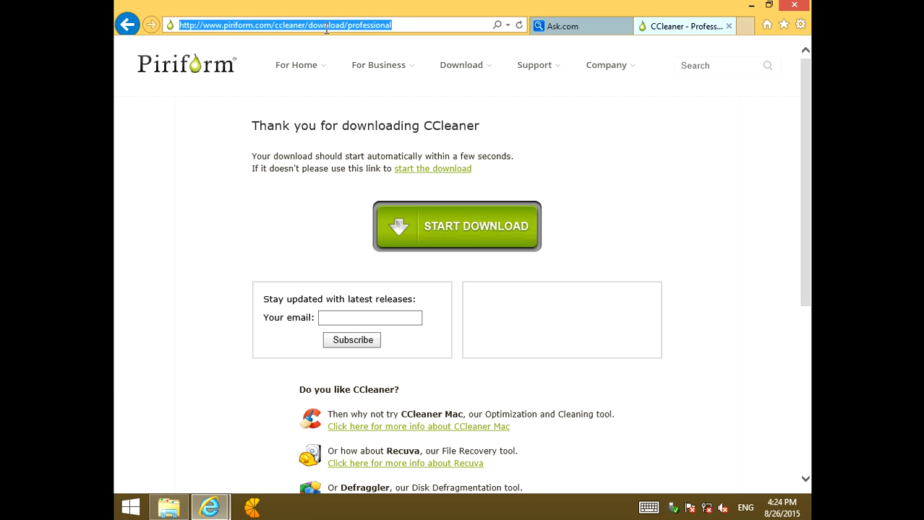
{"action": "type", "text": "Adwc"}
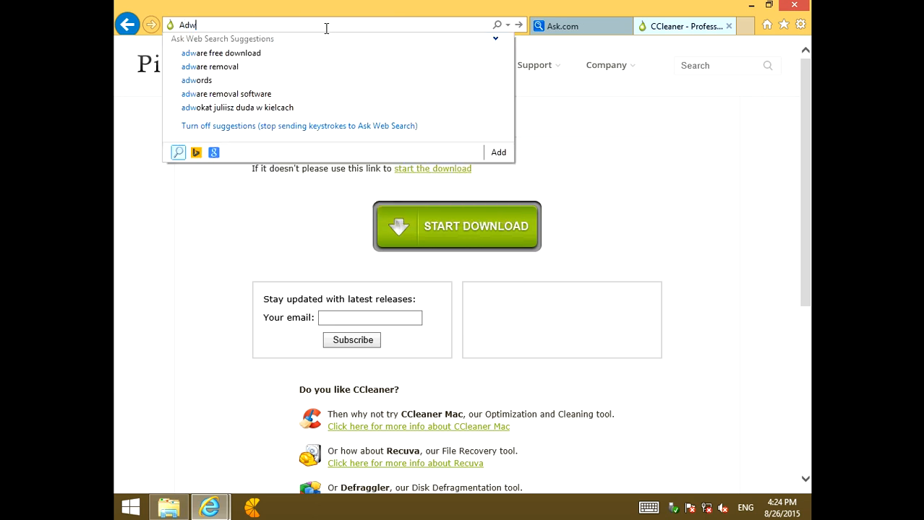
{"action": "type", "text": "leanr"}
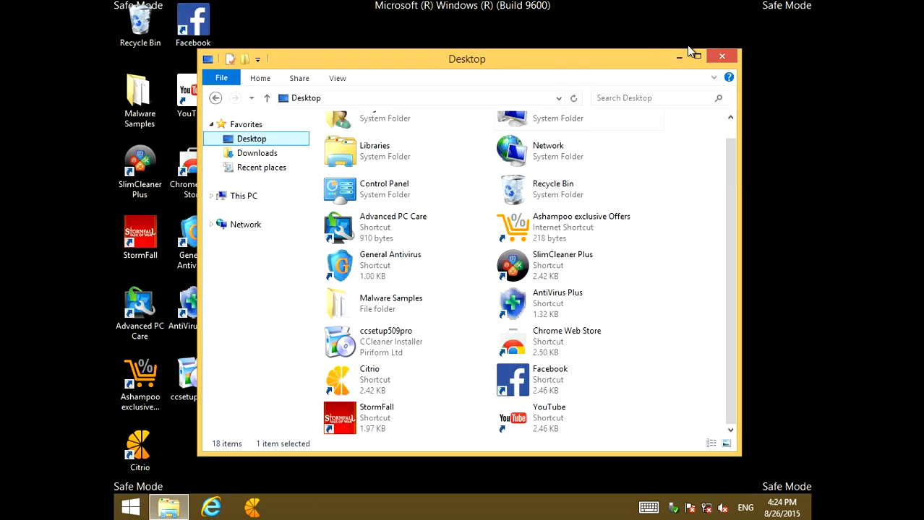
Close the Desktop folder window, install CCleaner Professional from ccsetup509pro with the default options, and dismiss the release notes page
{"action": "left_click", "coordinate": [723, 57]}
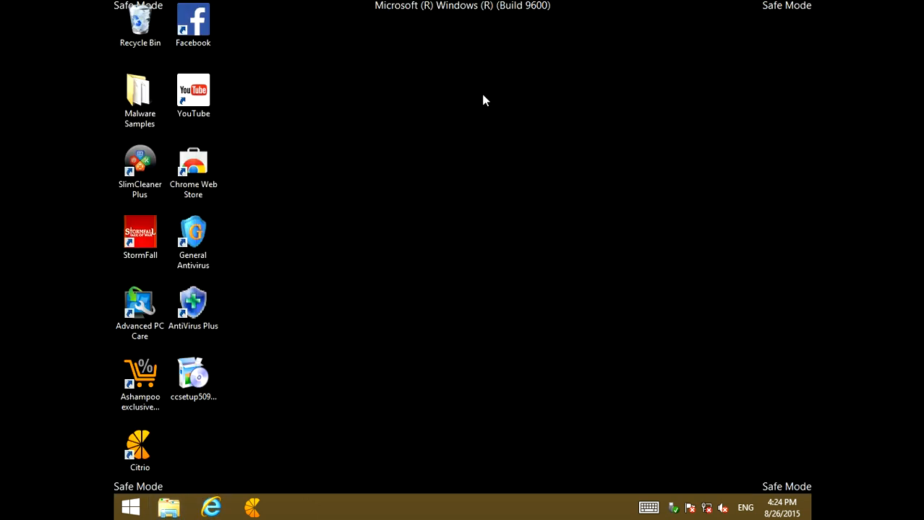
{"action": "double_click", "coordinate": [198, 369]}
{"action": "left_click", "coordinate": [589, 361]}
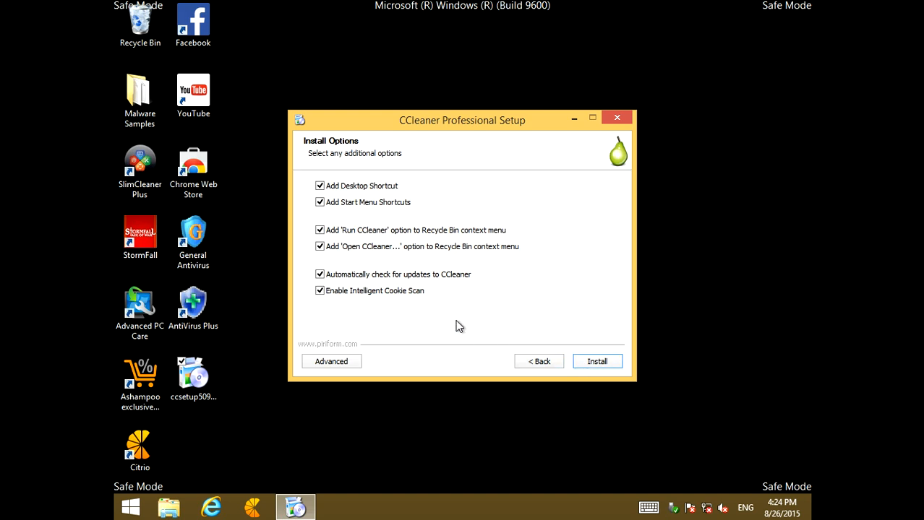
{"action": "left_click", "coordinate": [603, 365]}
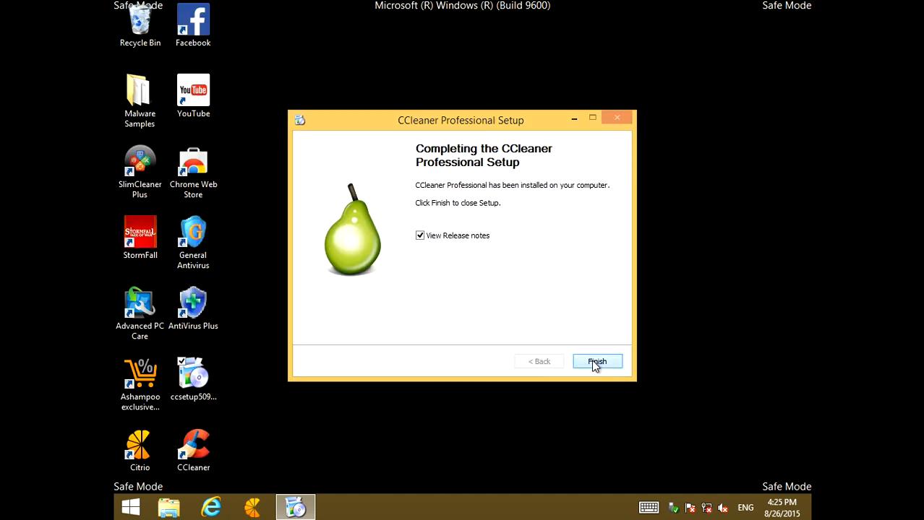
{"action": "left_click", "coordinate": [596, 362]}
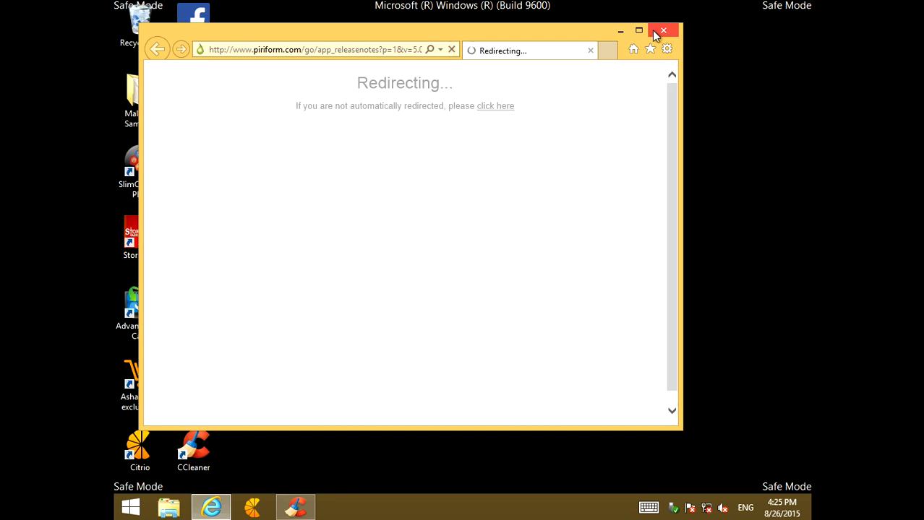
{"action": "left_click", "coordinate": [655, 33]}
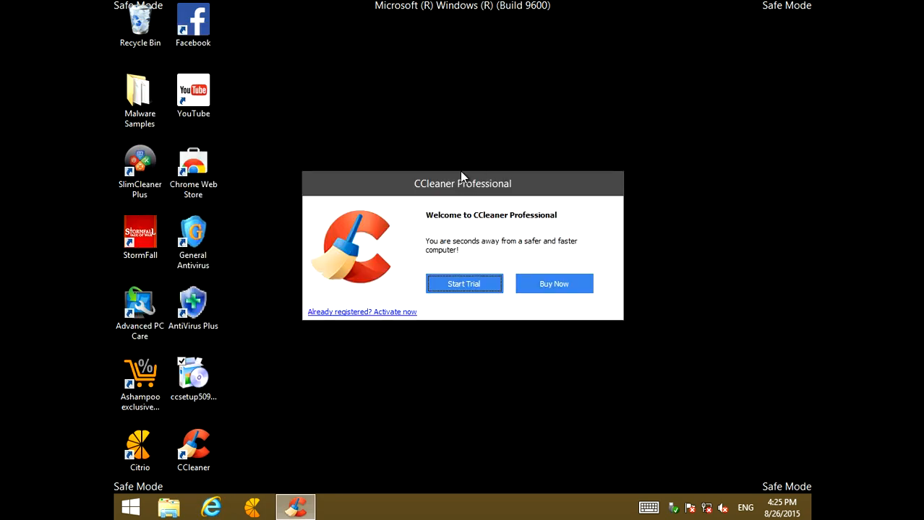
Start the CCleaner Professional trial and run the cleaner with the default items, suppressing future file deletion warnings
{"action": "left_click", "coordinate": [464, 289]}
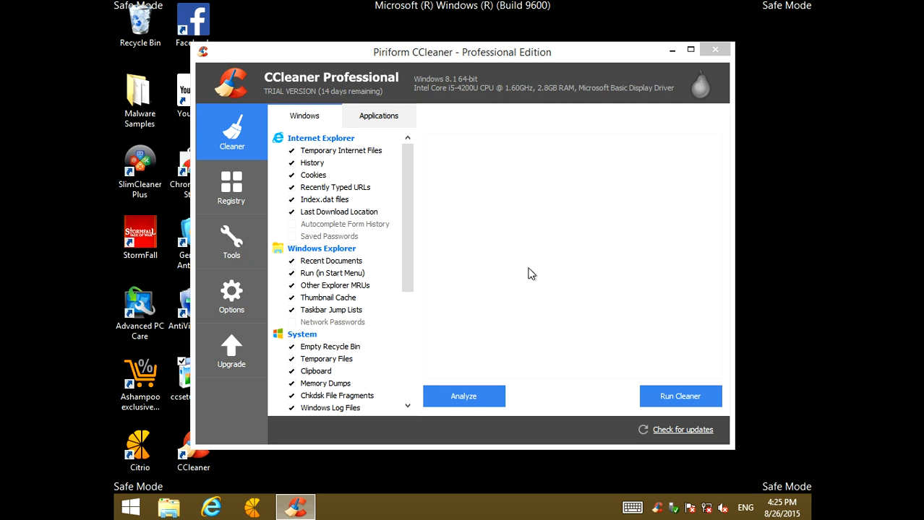
{"action": "left_click", "coordinate": [653, 403]}
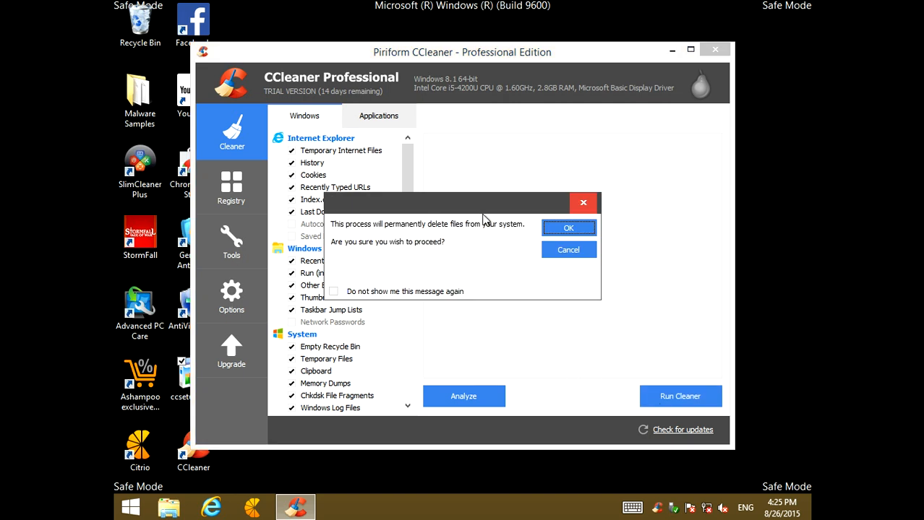
{"action": "left_click", "coordinate": [369, 292]}
{"action": "left_click", "coordinate": [553, 231]}
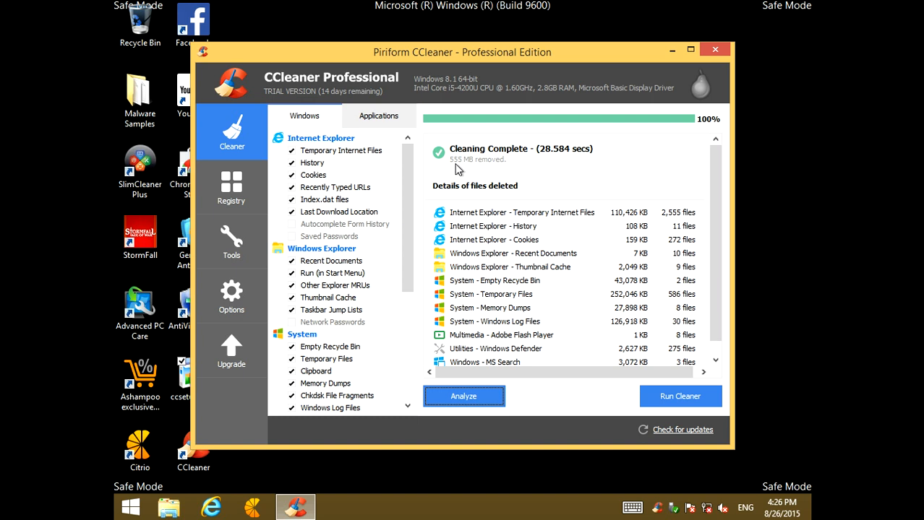
Review the details of the deleted files and close CCleaner
{"action": "scroll", "coordinate": [510, 222], "scroll_direction": "down", "scroll_amount": 1}
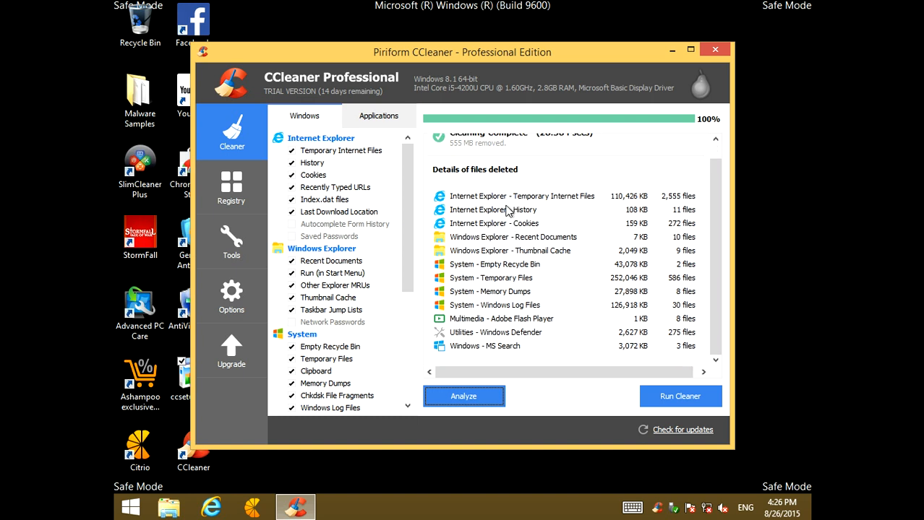
{"action": "scroll", "coordinate": [527, 213], "scroll_direction": "up", "scroll_amount": 1}
{"action": "scroll", "coordinate": [540, 195], "scroll_direction": "up", "scroll_amount": 1}
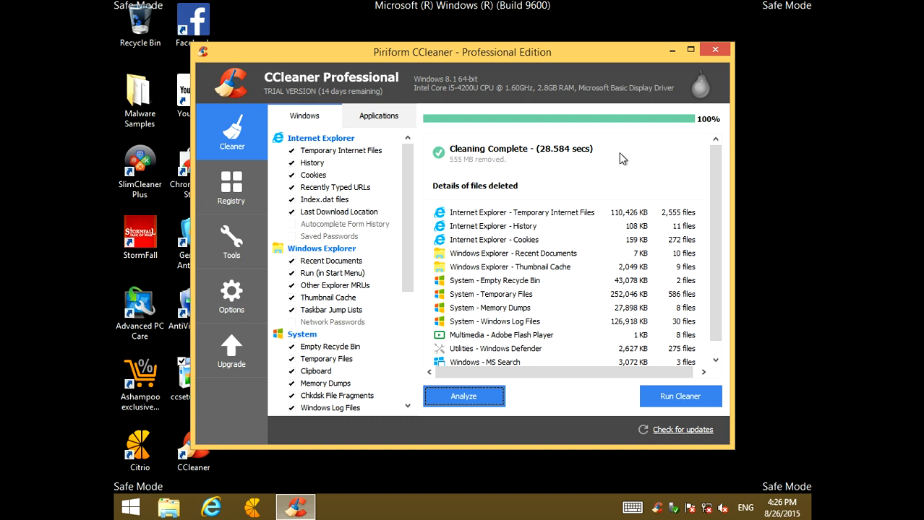
{"action": "left_click", "coordinate": [715, 50]}
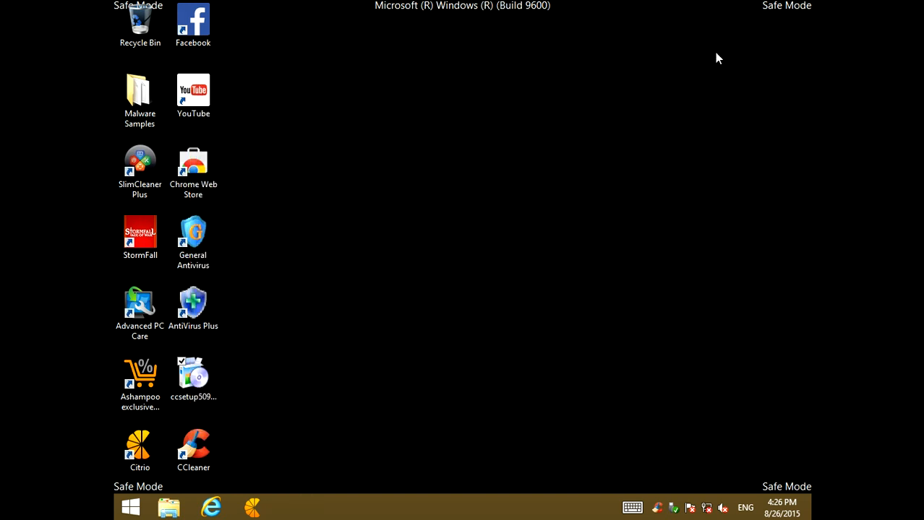
{"action": "left_click_drag", "start_coordinate": [659, 77], "coordinate": [554, 168]}
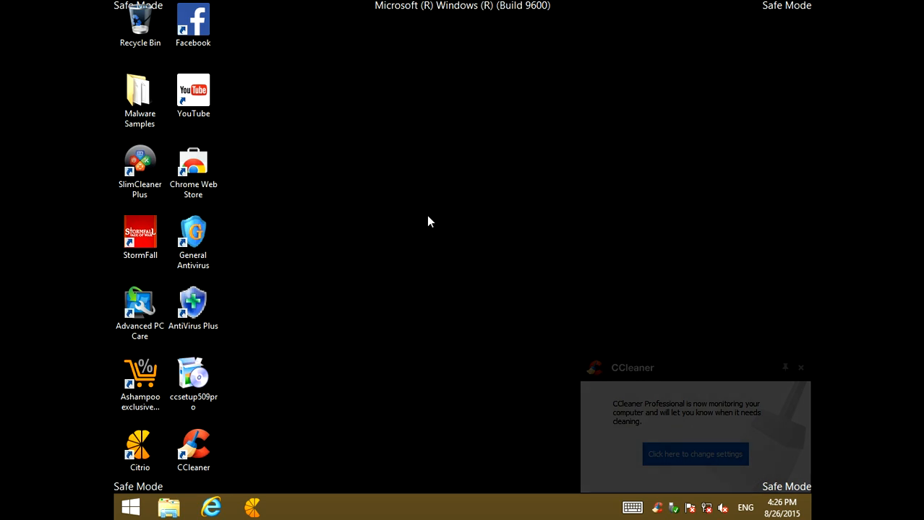
Search for "malwarebytes antimawlare" in Internet Explorer and open the official Malwarebytes result
{"action": "left_click", "coordinate": [224, 510]}
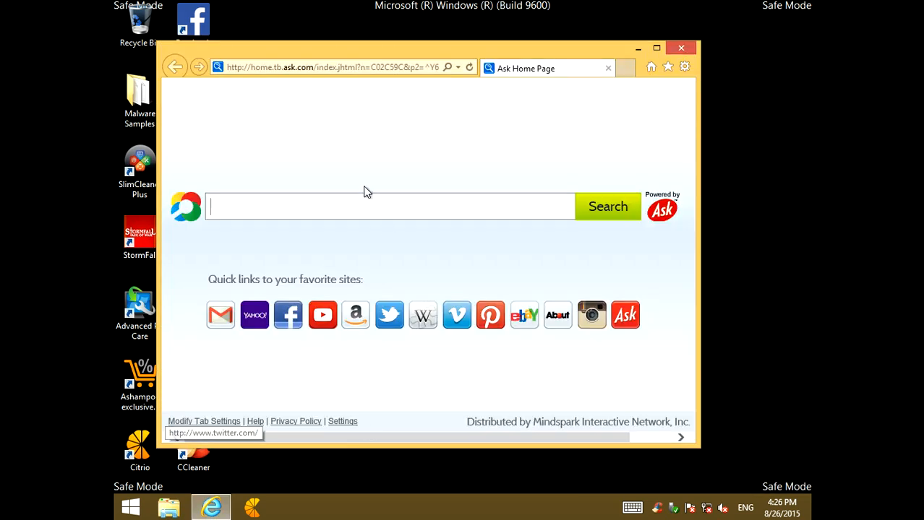
{"action": "left_click", "coordinate": [274, 66]}
{"action": "type", "text": "ma"}
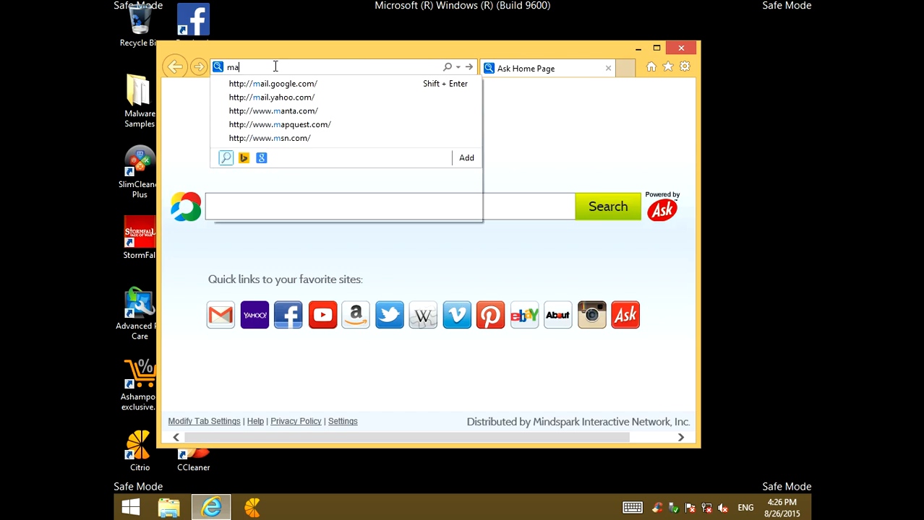
{"action": "type", "text": "lwarebyte"}
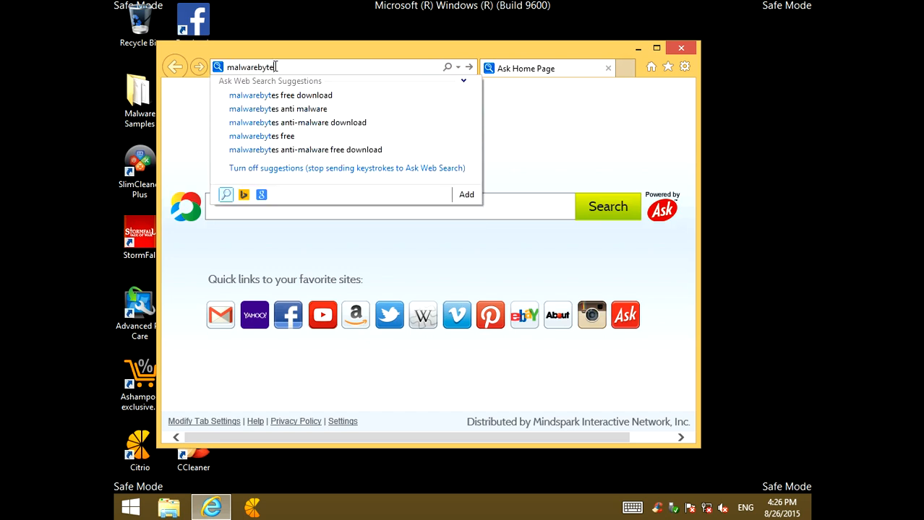
{"action": "type", "text": "s antimawlare"}
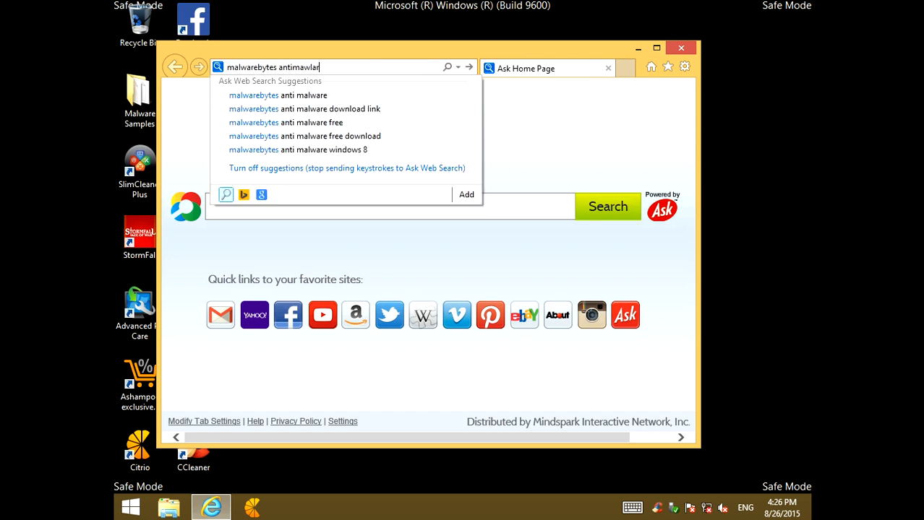
{"action": "key", "text": "Return"}
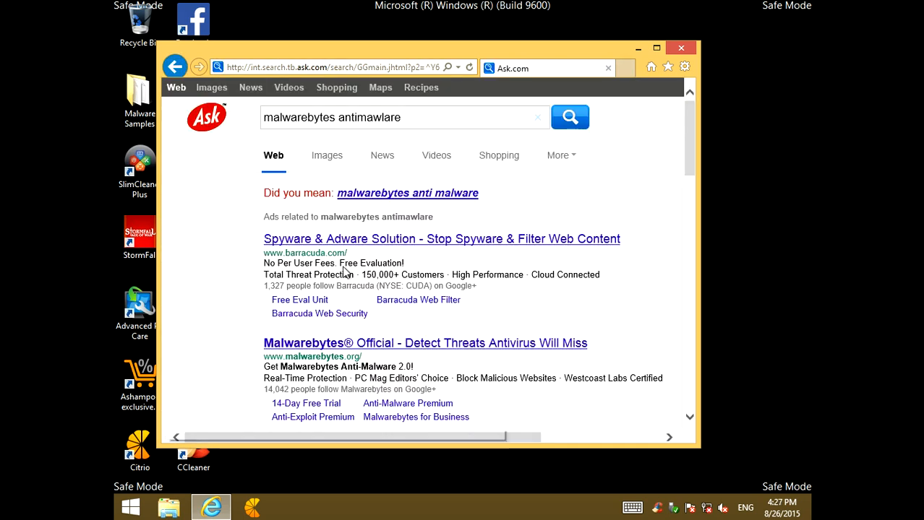
{"action": "left_click", "coordinate": [333, 345]}
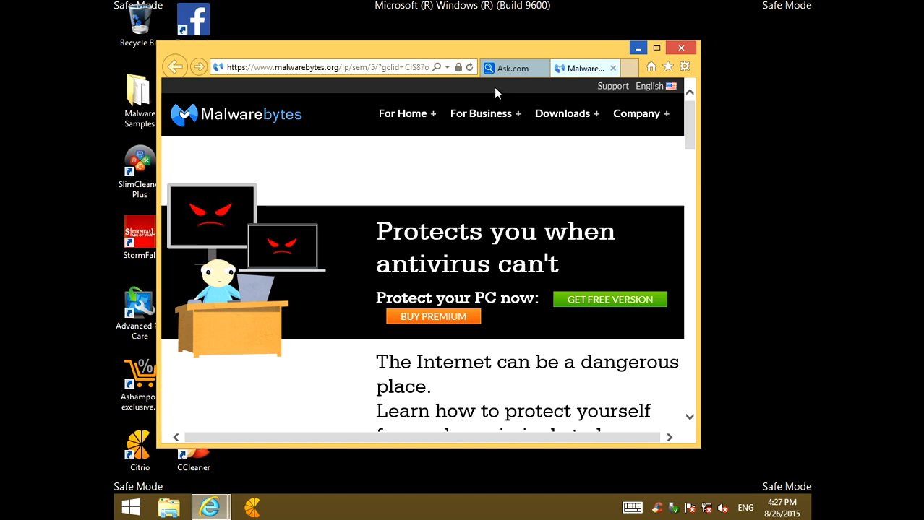
Maximize the browser, request the free version of Malwarebytes Anti-Malware, and save mbam-setup-sem-2.1.6.1022.exe
{"action": "left_click", "coordinate": [656, 47]}
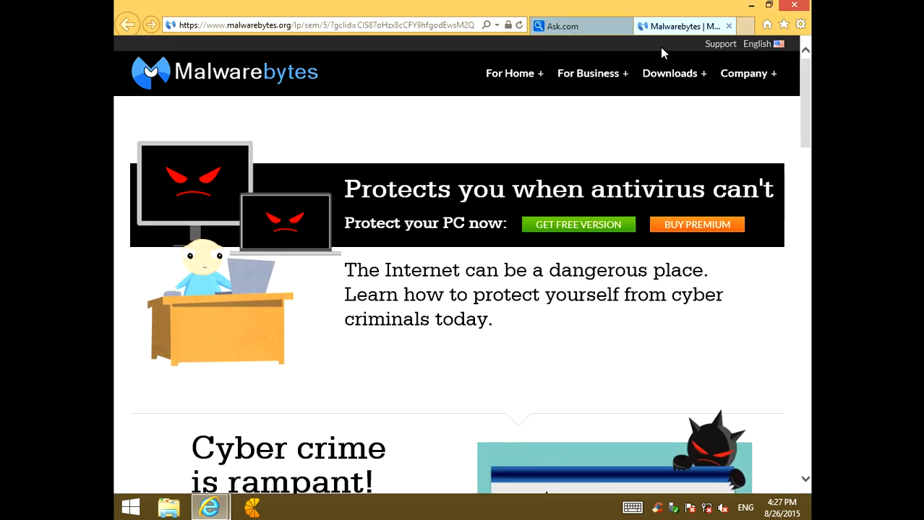
{"action": "scroll", "coordinate": [595, 242], "scroll_direction": "down", "scroll_amount": 2}
{"action": "scroll", "coordinate": [524, 239], "scroll_direction": "up", "scroll_amount": 2}
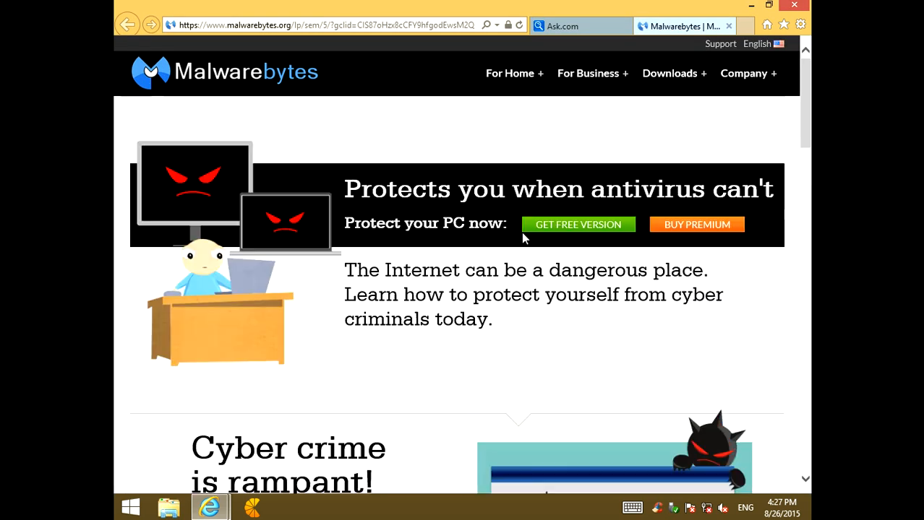
{"action": "left_click", "coordinate": [561, 229]}
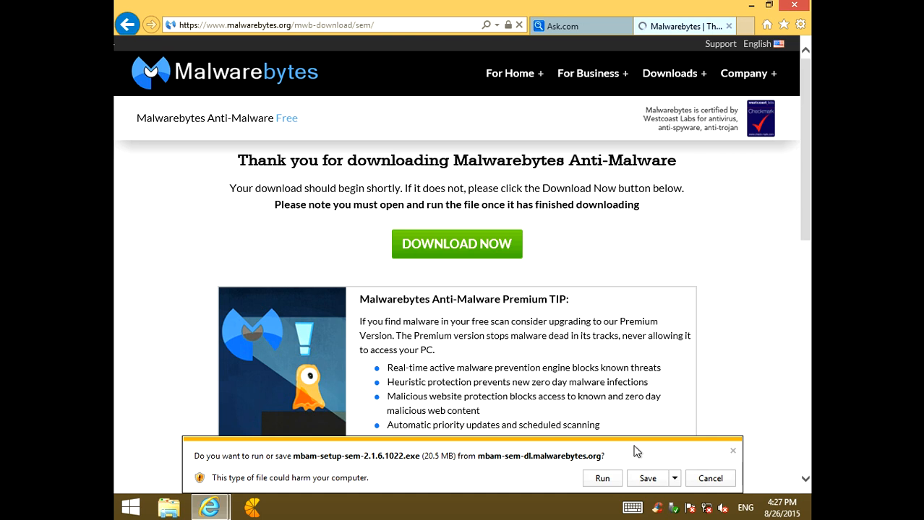
{"action": "scroll", "coordinate": [505, 324], "scroll_direction": "down", "scroll_amount": 3}
{"action": "scroll", "coordinate": [503, 329], "scroll_direction": "up", "scroll_amount": 3}
{"action": "left_click", "coordinate": [646, 478]}
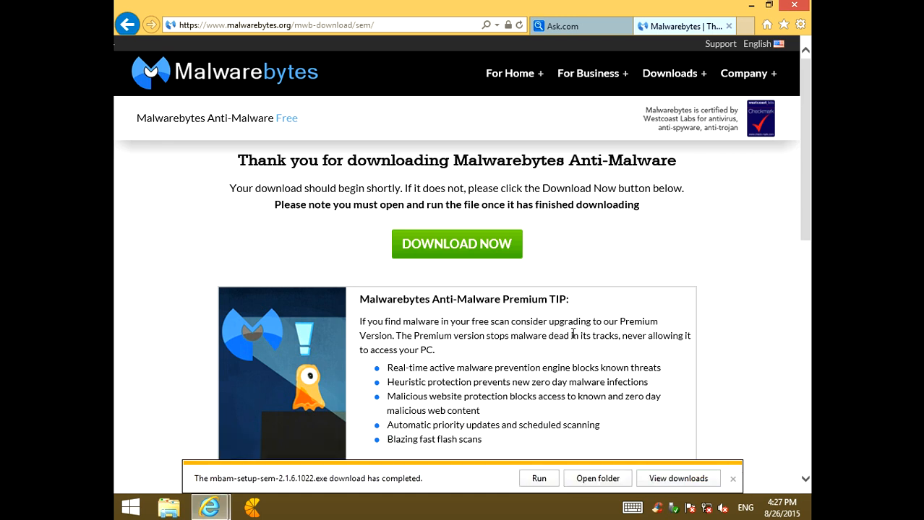
Run the downloaded Malwarebytes installer with English as the setup language and close Internet Explorer
{"action": "left_click", "coordinate": [539, 479]}
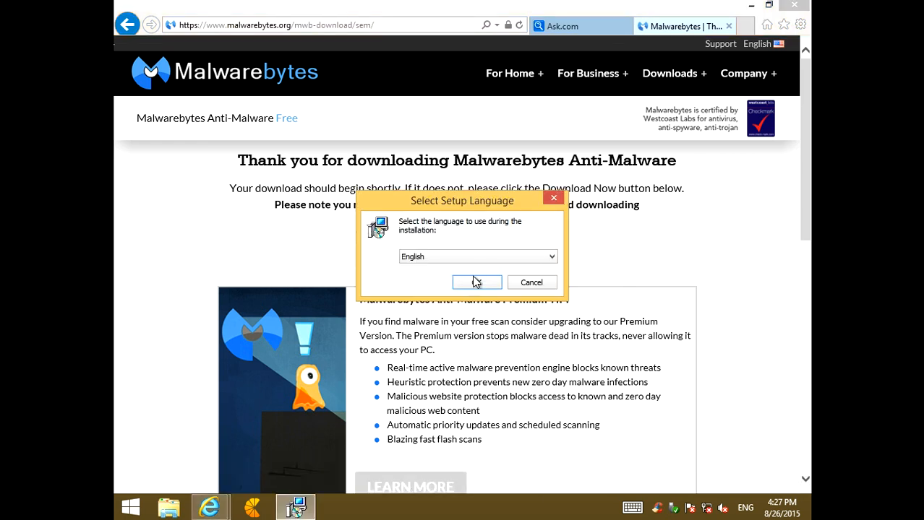
{"action": "left_click", "coordinate": [475, 284]}
{"action": "mouse_move", "coordinate": [801, 7]}
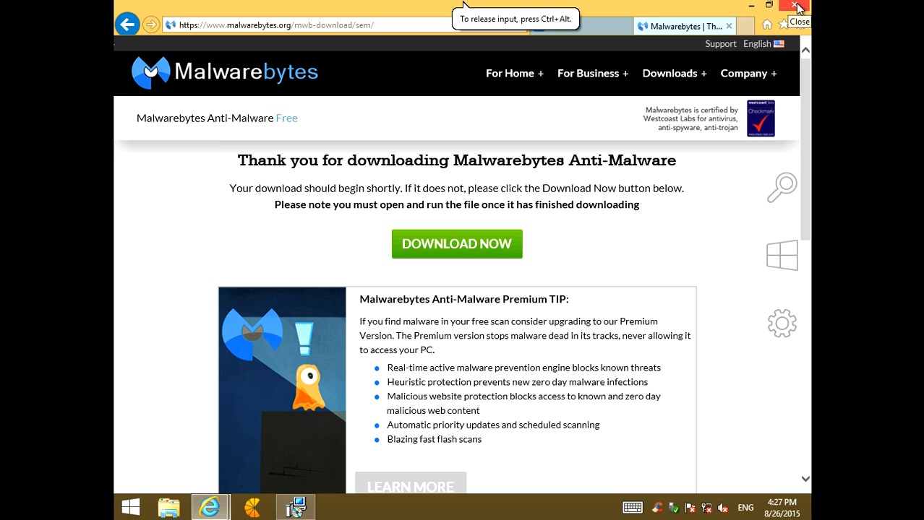
{"action": "left_click", "coordinate": [795, 6]}
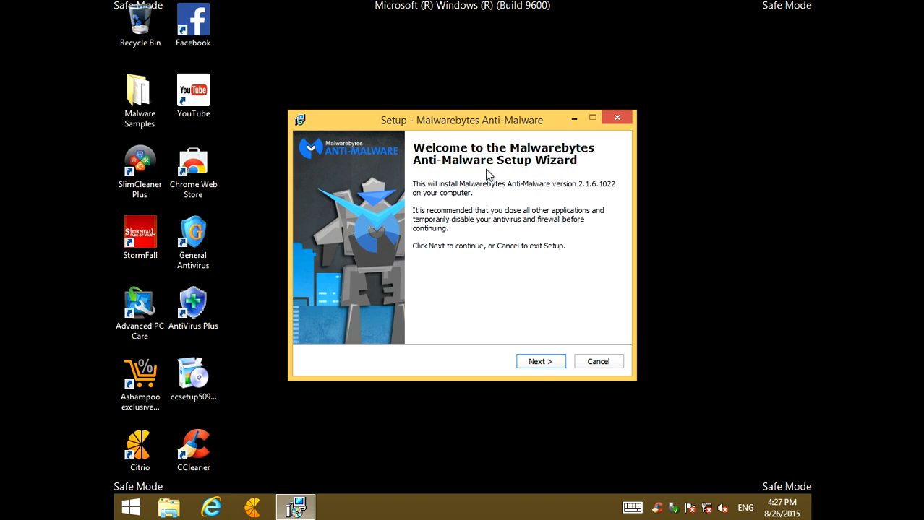
Install Malwarebytes Anti-Malware 2.1.6.1022 with the license accepted and default options, keeping the desktop icon, Premium free trial and launch enabled
{"action": "left_click", "coordinate": [540, 357]}
{"action": "left_click", "coordinate": [351, 320]}
{"action": "left_click", "coordinate": [553, 364]}
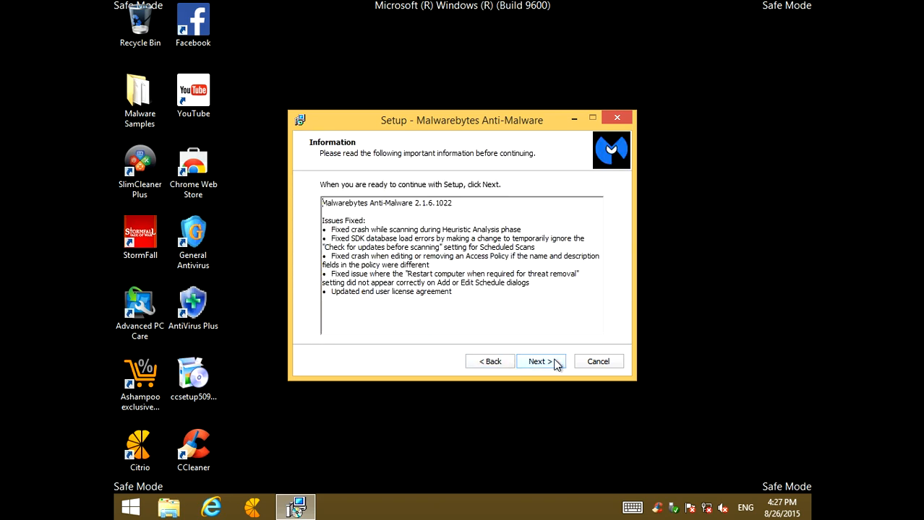
{"action": "left_click", "coordinate": [554, 365]}
{"action": "left_click", "coordinate": [551, 362]}
{"action": "left_click", "coordinate": [551, 364]}
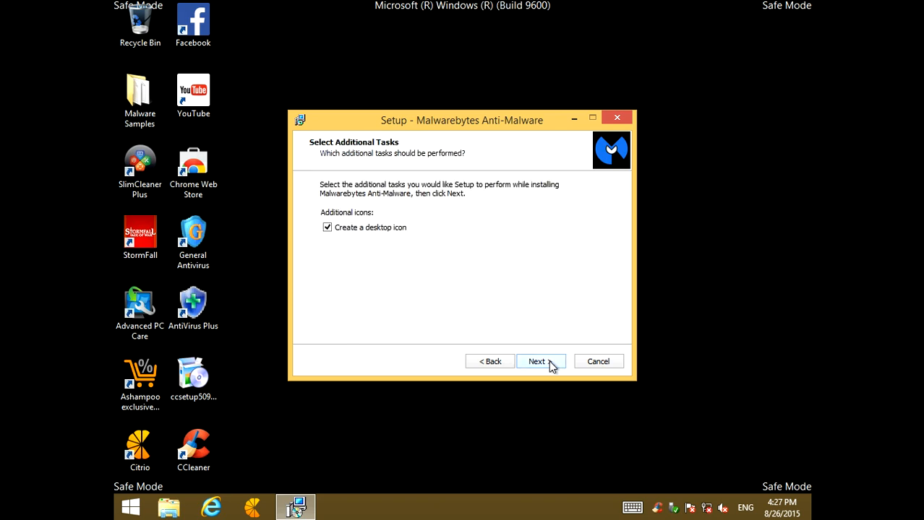
{"action": "left_click", "coordinate": [550, 365]}
{"action": "left_click", "coordinate": [551, 365]}
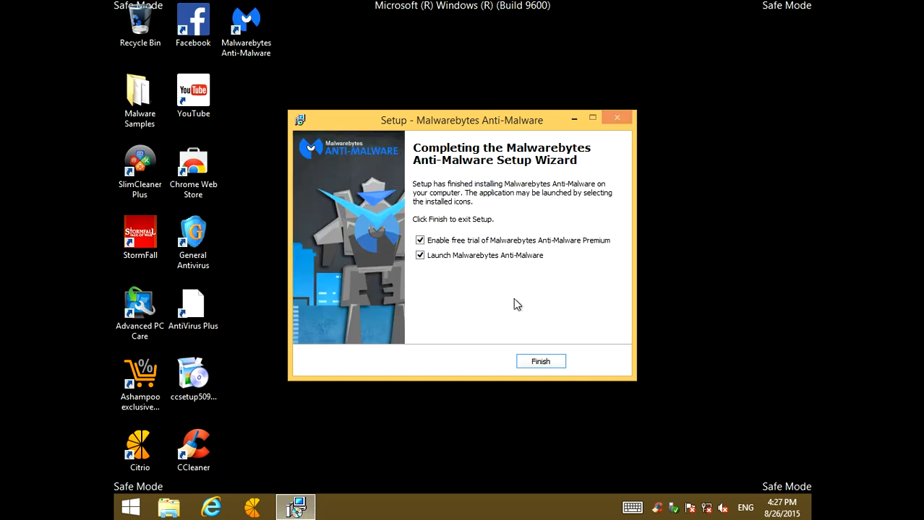
{"action": "left_click", "coordinate": [542, 362]}
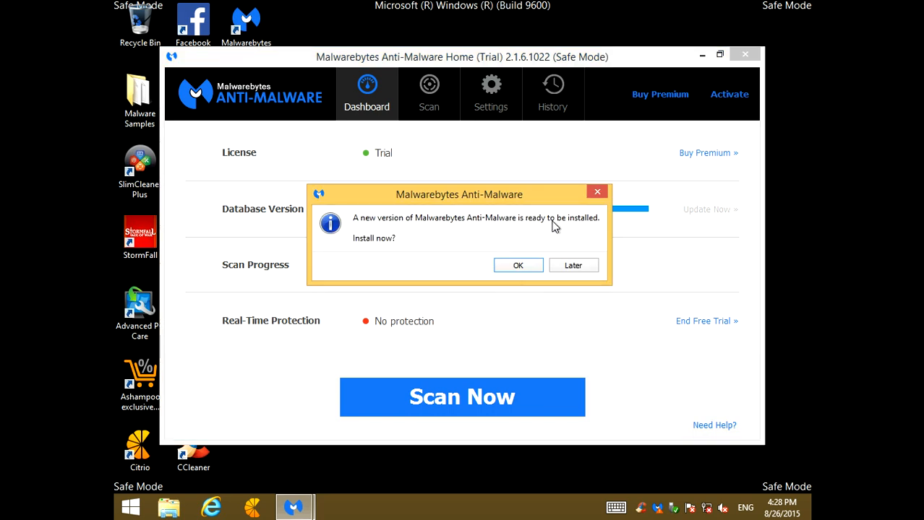
Install the offered Malwarebytes update 2.1.8.1057 in English with the license accepted and default options, and start a threat scan
{"action": "left_click", "coordinate": [517, 266]}
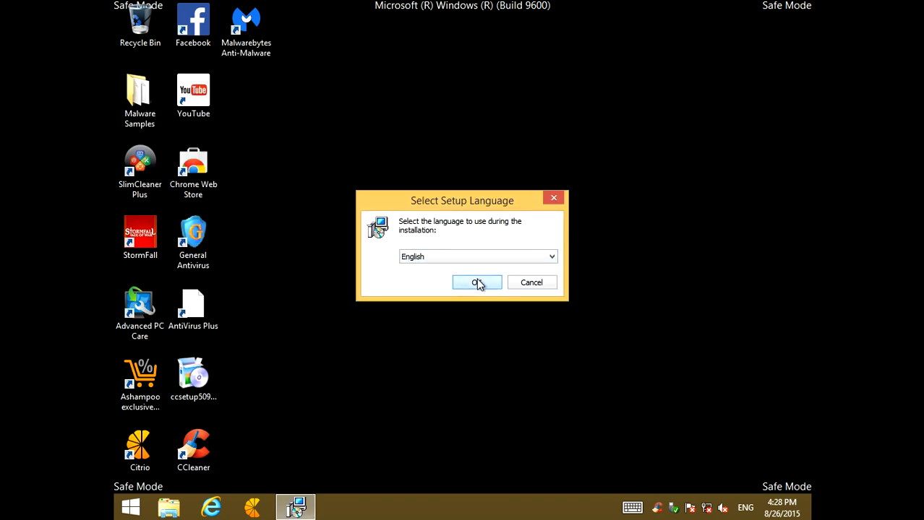
{"action": "left_click", "coordinate": [477, 283]}
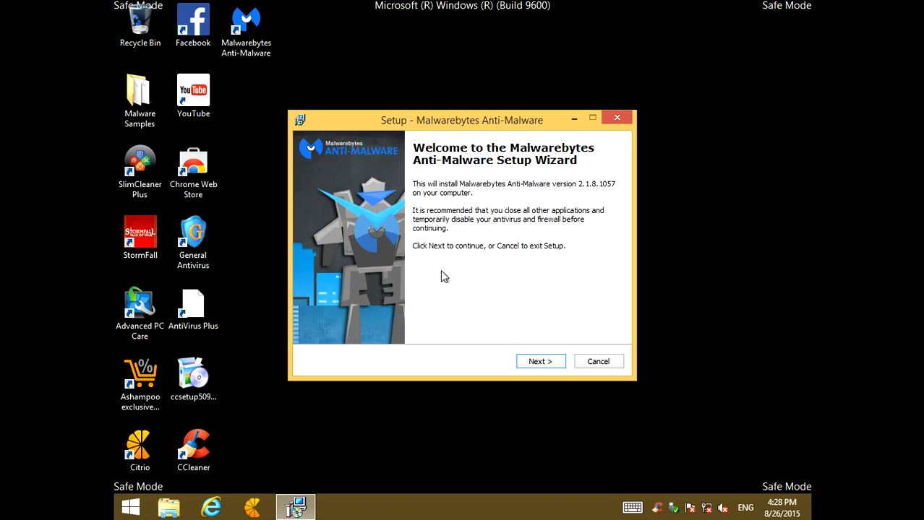
{"action": "left_click", "coordinate": [532, 362]}
{"action": "left_click", "coordinate": [371, 320]}
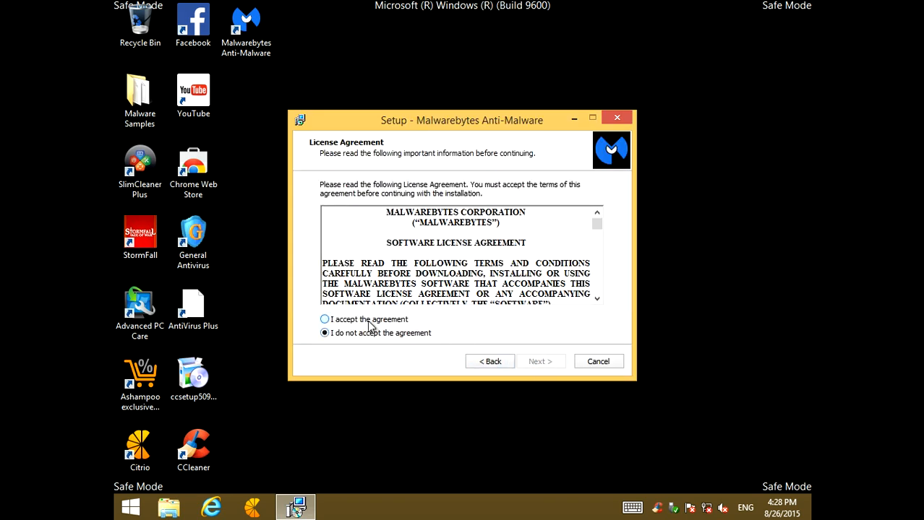
{"action": "left_click", "coordinate": [540, 363]}
{"action": "left_click", "coordinate": [539, 362]}
{"action": "left_click", "coordinate": [540, 363]}
{"action": "left_click", "coordinate": [540, 362]}
{"action": "left_click", "coordinate": [540, 362]}
{"action": "left_click", "coordinate": [540, 362]}
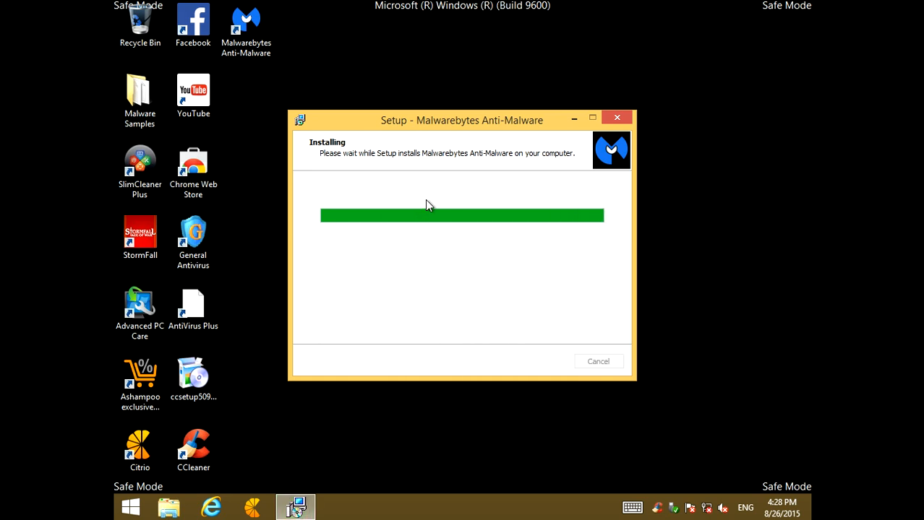
{"action": "left_click", "coordinate": [539, 361]}
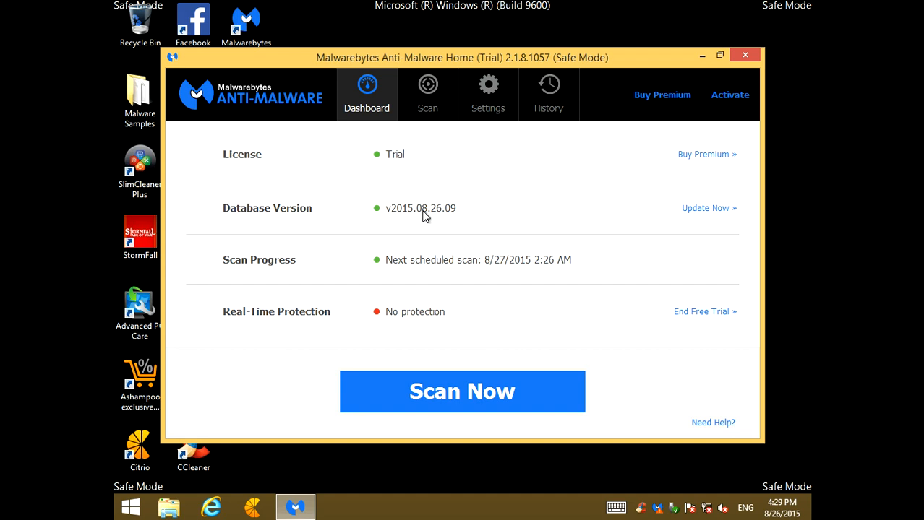
{"action": "left_click", "coordinate": [438, 405]}
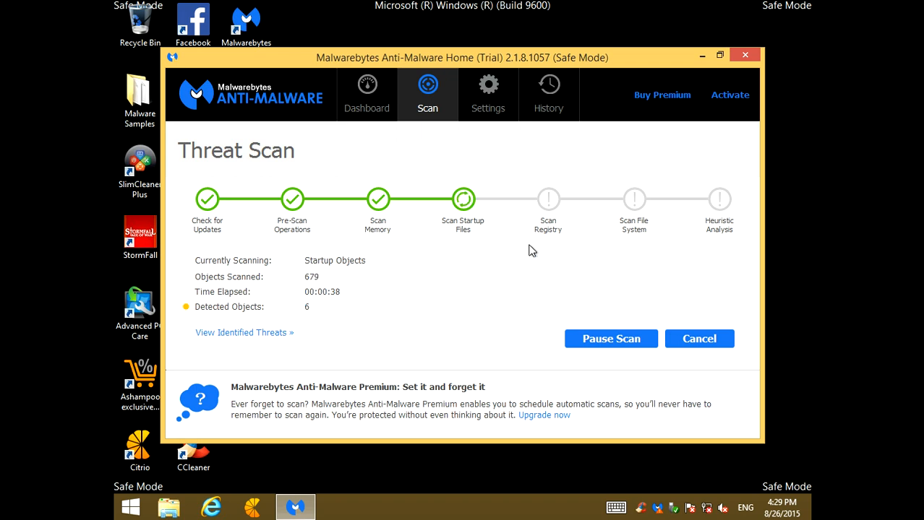
Minimize the Windows 8 x64 virtual machine and close the Facebook browser window on the host desktop
{"action": "mouse_move", "coordinate": [640, 3]}
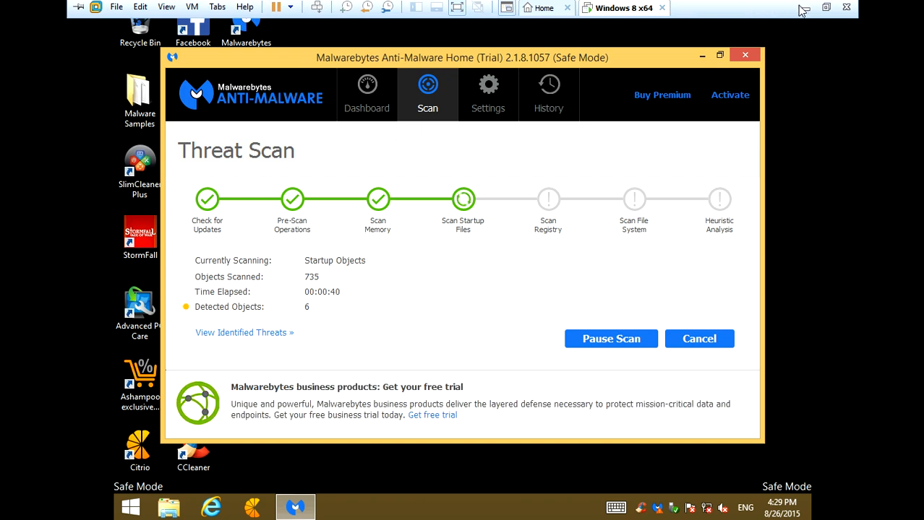
{"action": "left_click", "coordinate": [805, 8]}
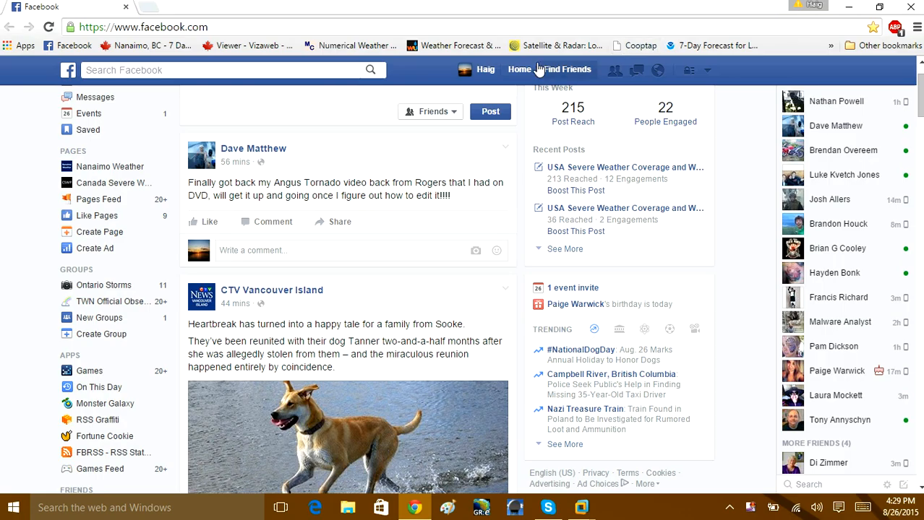
{"action": "left_click", "coordinate": [909, 6]}
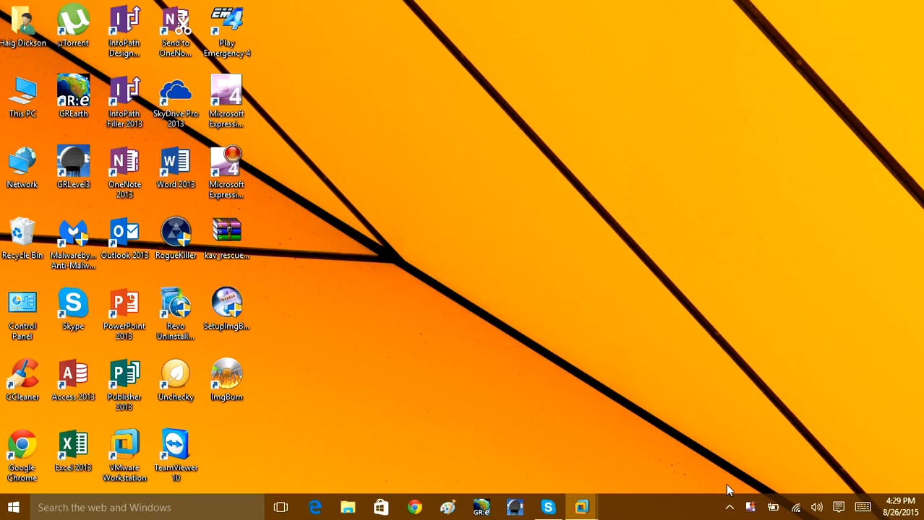
Pause the Expression Encoder screen capture and reopen the Windows 8 x64 virtual machine
{"action": "left_click", "coordinate": [730, 507]}
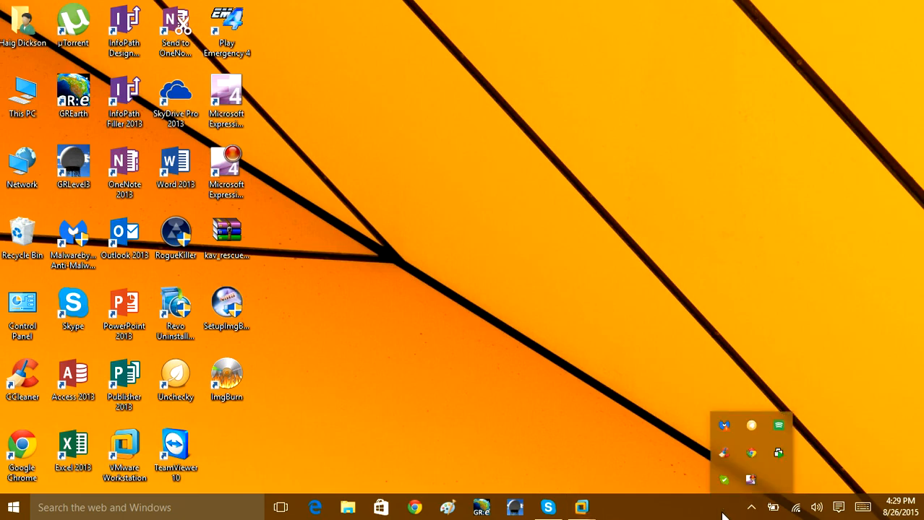
{"action": "right_click", "coordinate": [750, 480]}
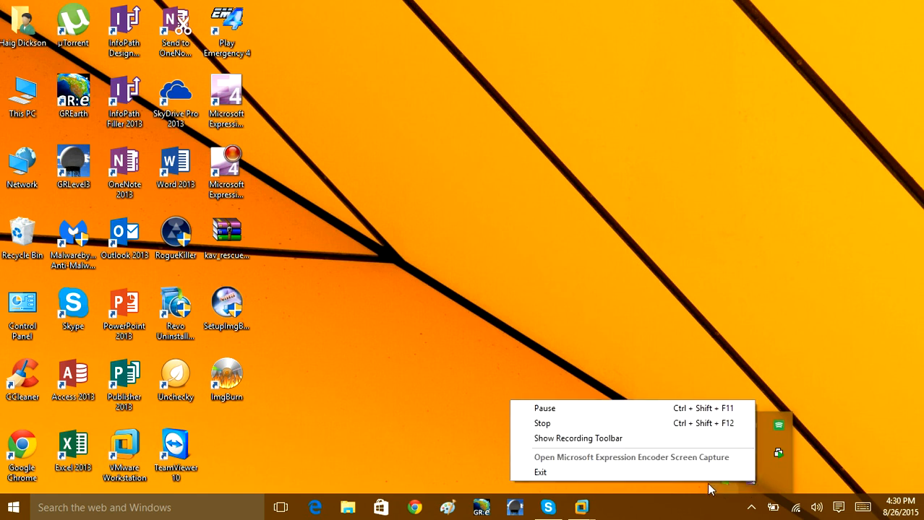
{"action": "left_click", "coordinate": [542, 409]}
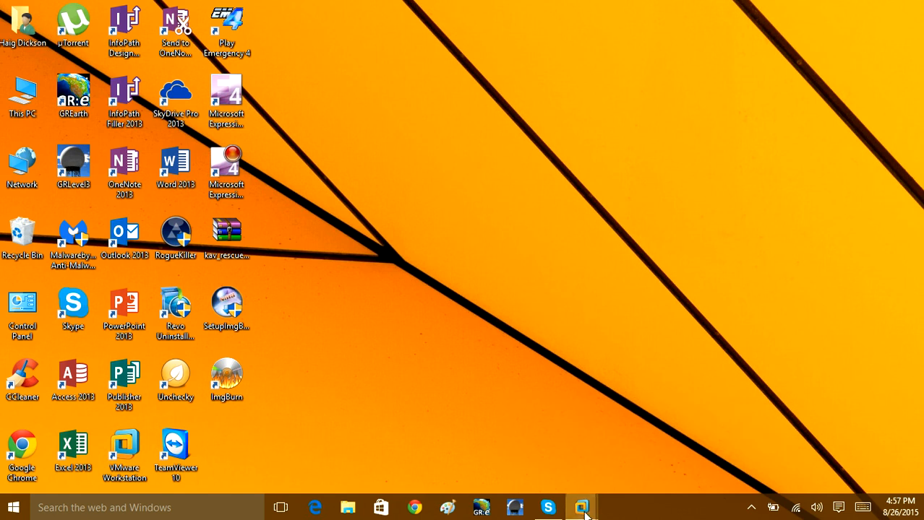
{"action": "mouse_move", "coordinate": [584, 509]}
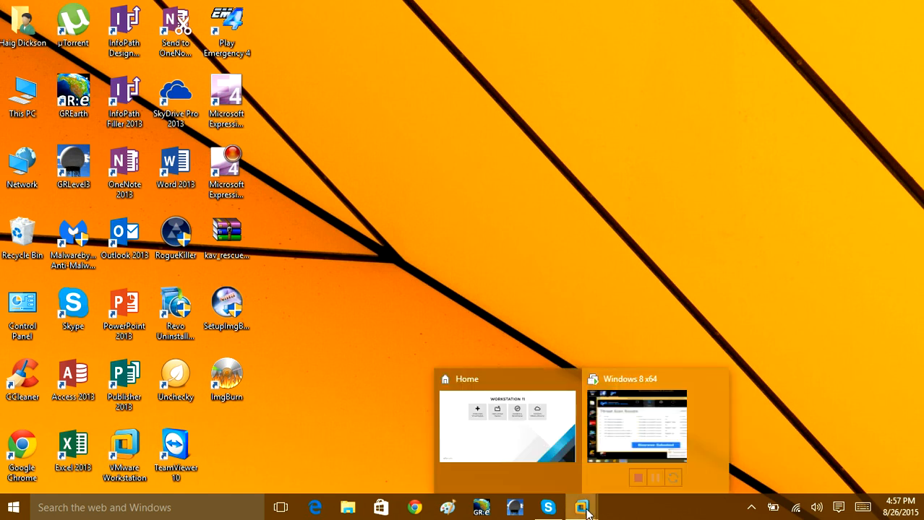
{"action": "left_click", "coordinate": [626, 420]}
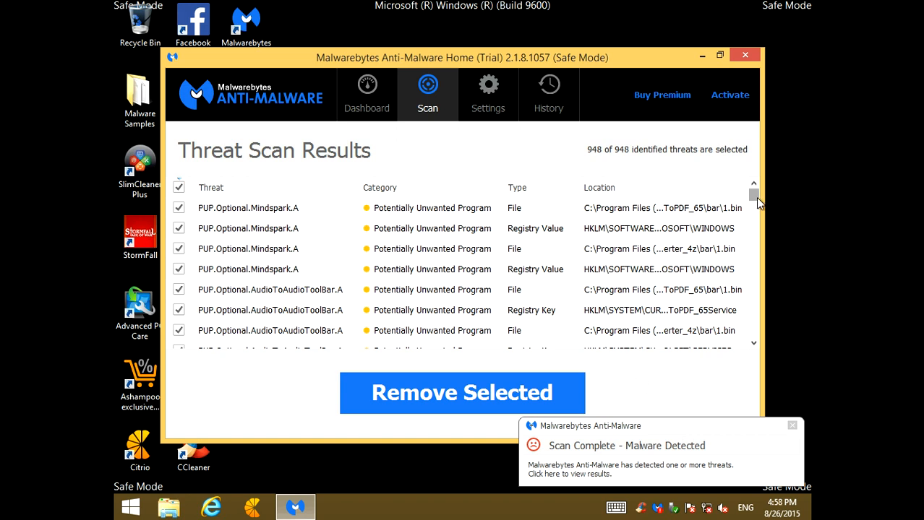
Inspect the threat names in the scan results, widening the Threat column and narrowing it back
{"action": "left_click_drag", "start_coordinate": [756, 198], "coordinate": [754, 217]}
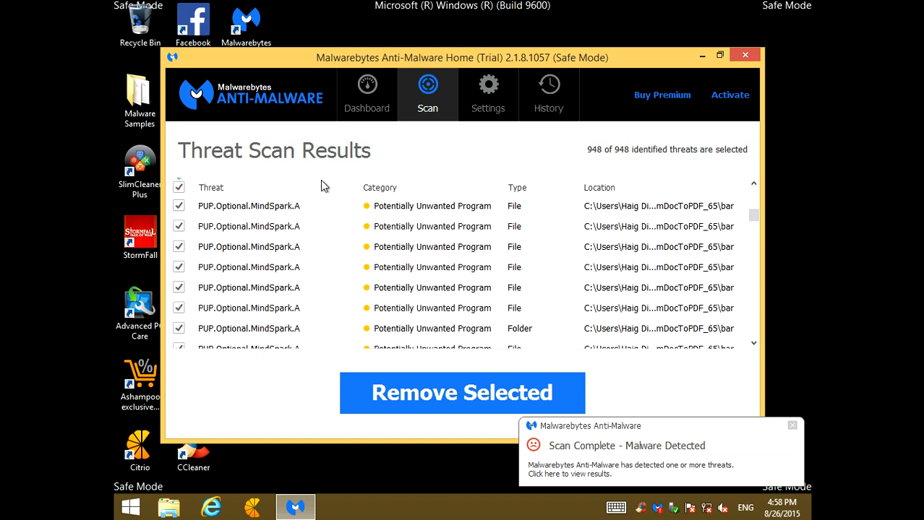
{"action": "left_click_drag", "start_coordinate": [359, 187], "coordinate": [472, 188]}
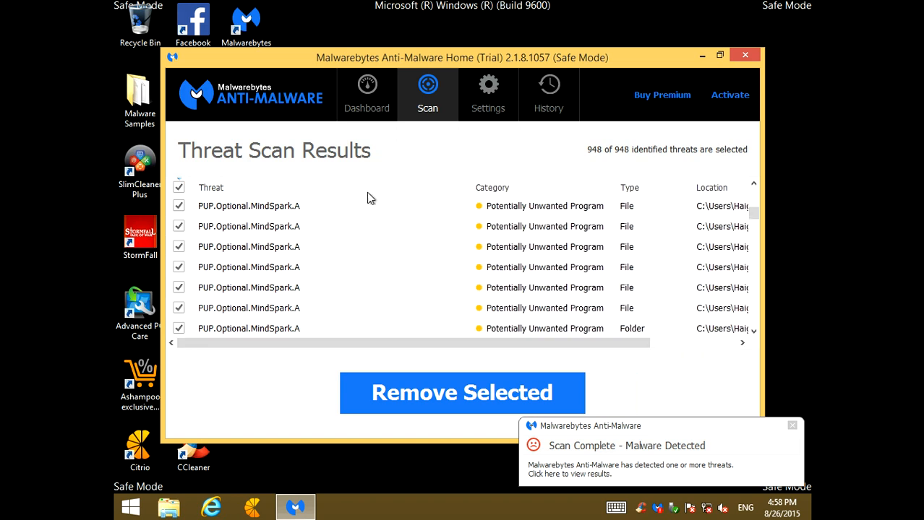
{"action": "left_click", "coordinate": [273, 214]}
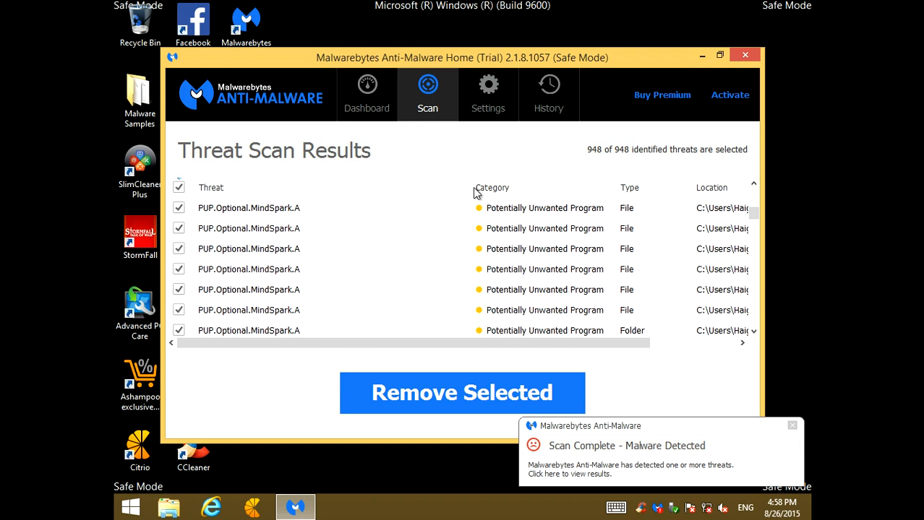
{"action": "left_click_drag", "start_coordinate": [469, 185], "coordinate": [354, 206]}
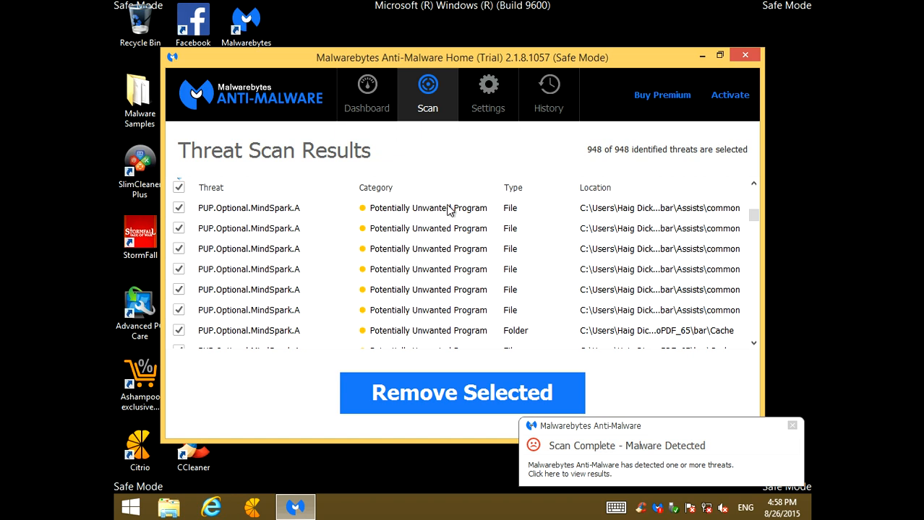
Examine the names, categories, types and locations of the detected threats through to the end of the scan results
{"action": "scroll", "coordinate": [457, 238], "scroll_direction": "down", "scroll_amount": 3}
{"action": "scroll", "coordinate": [429, 262], "scroll_direction": "down", "scroll_amount": 8}
{"action": "scroll", "coordinate": [405, 276], "scroll_direction": "up", "scroll_amount": 5}
{"action": "scroll", "coordinate": [405, 277], "scroll_direction": "down", "scroll_amount": 1}
{"action": "scroll", "coordinate": [405, 276], "scroll_direction": "up", "scroll_amount": 1}
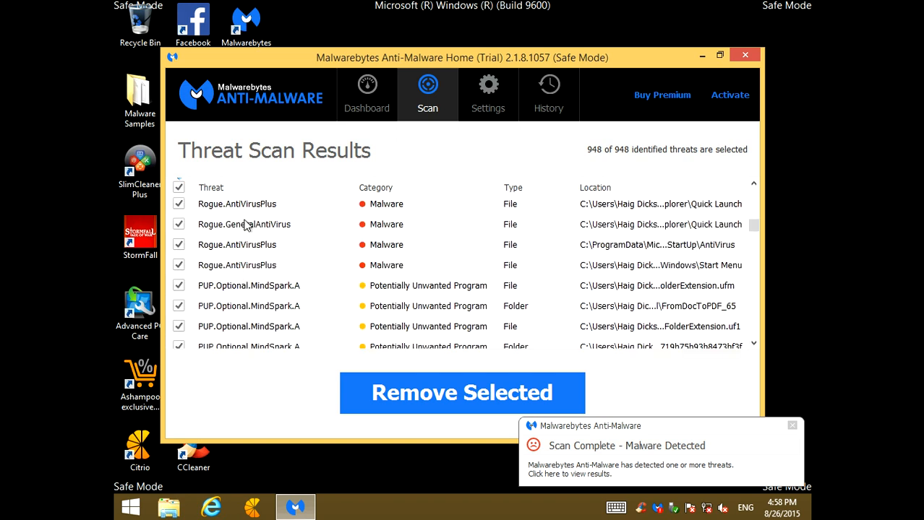
{"action": "scroll", "coordinate": [239, 231], "scroll_direction": "up", "scroll_amount": 1}
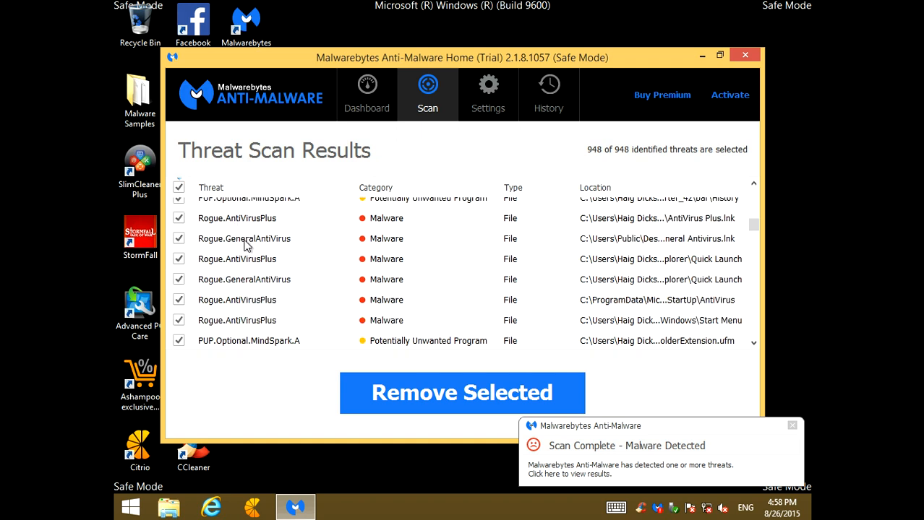
{"action": "scroll", "coordinate": [245, 245], "scroll_direction": "up", "scroll_amount": 1}
{"action": "scroll", "coordinate": [252, 275], "scroll_direction": "down", "scroll_amount": 5}
{"action": "scroll", "coordinate": [254, 283], "scroll_direction": "down", "scroll_amount": 1}
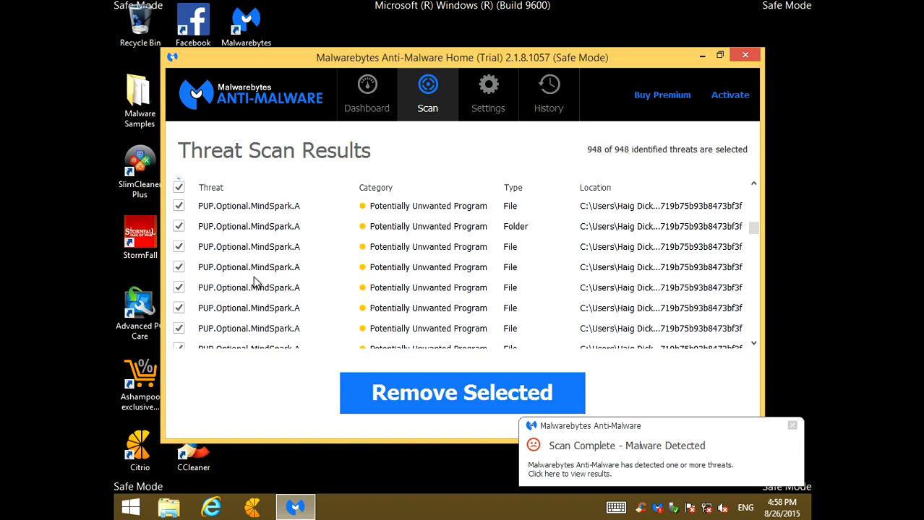
{"action": "scroll", "coordinate": [253, 279], "scroll_direction": "down", "scroll_amount": 3}
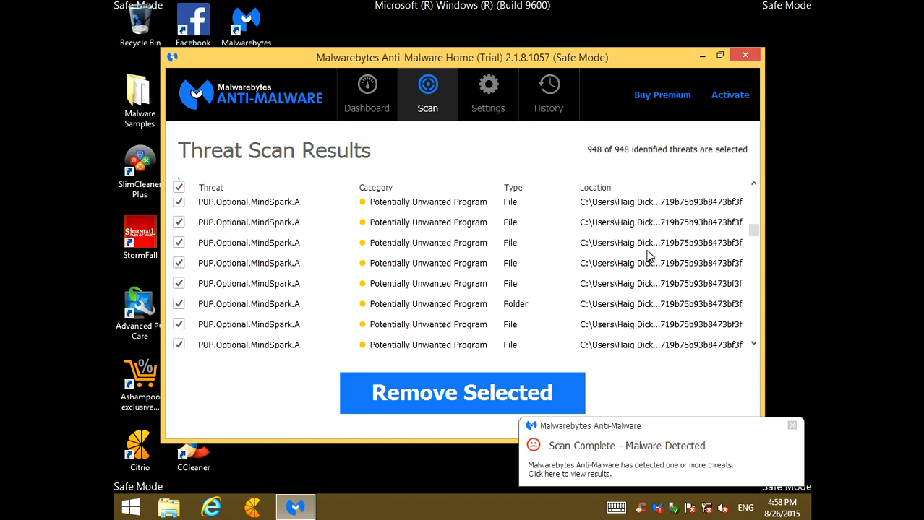
{"action": "scroll", "coordinate": [592, 299], "scroll_direction": "down", "scroll_amount": 5}
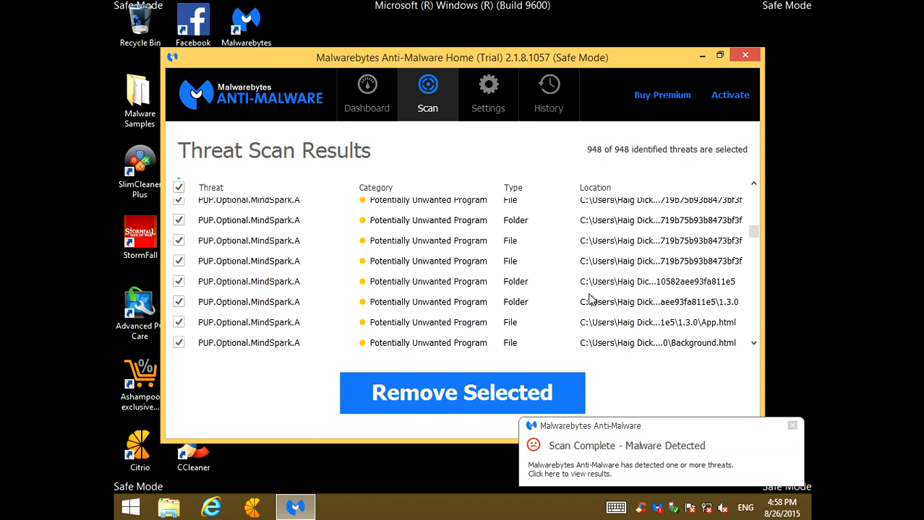
{"action": "scroll", "coordinate": [304, 275], "scroll_direction": "down", "scroll_amount": 6}
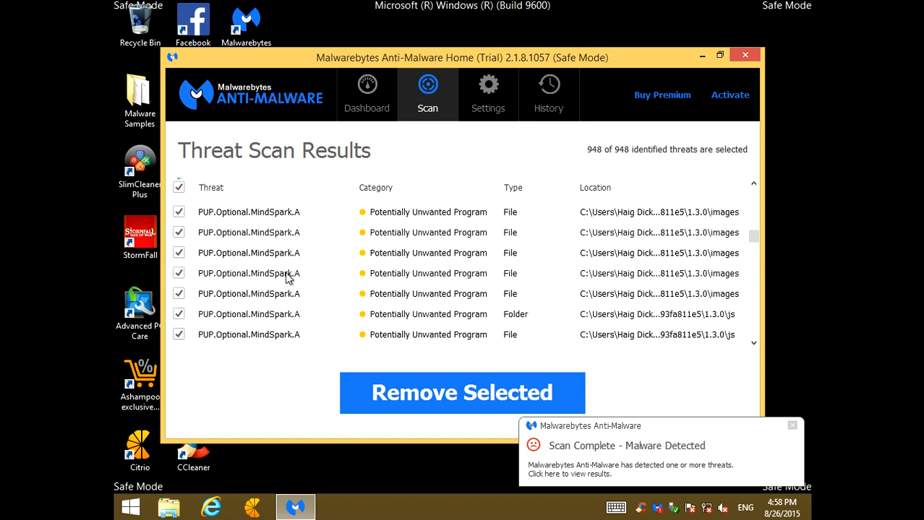
{"action": "scroll", "coordinate": [290, 274], "scroll_direction": "down", "scroll_amount": 5}
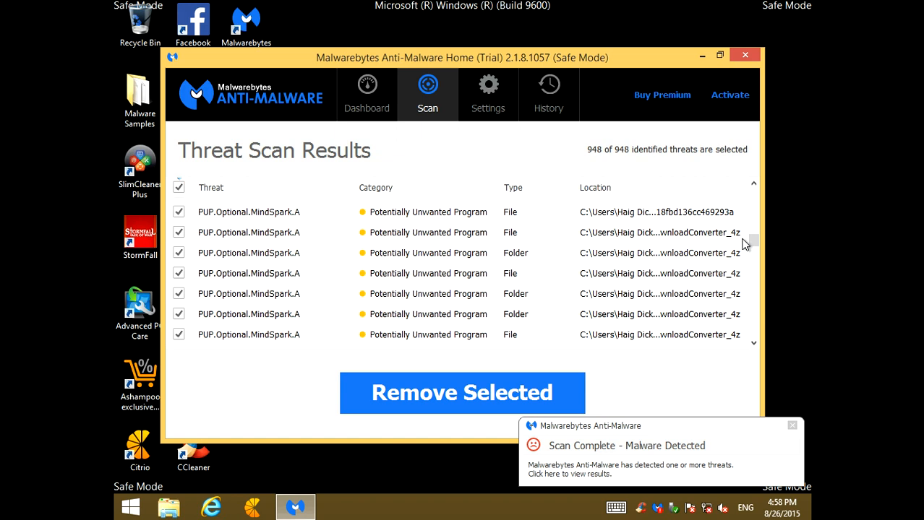
{"action": "left_click_drag", "start_coordinate": [753, 240], "coordinate": [746, 266]}
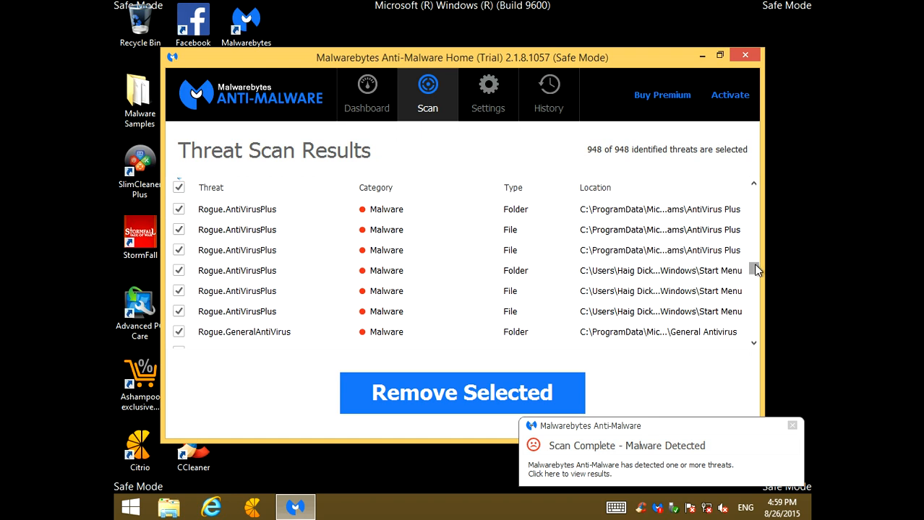
{"action": "scroll", "coordinate": [755, 270], "scroll_direction": "down", "scroll_amount": 2}
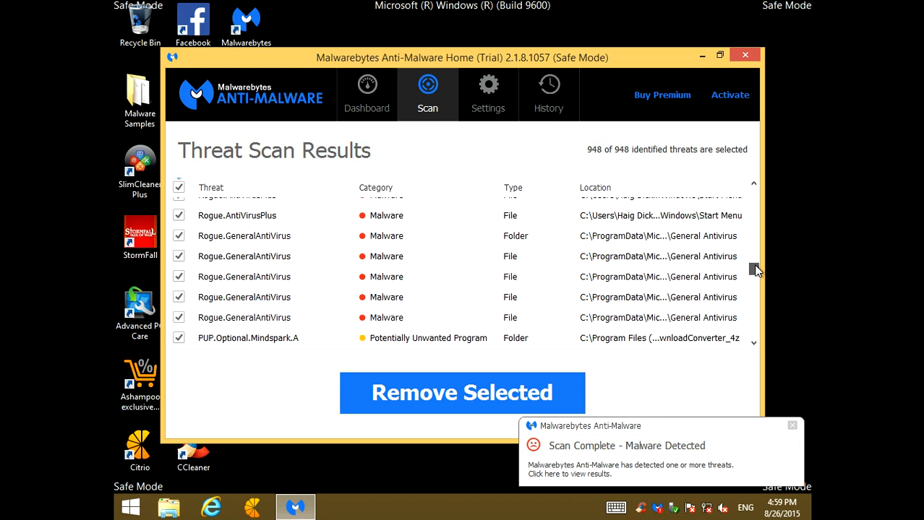
{"action": "scroll", "coordinate": [755, 269], "scroll_direction": "down", "scroll_amount": 3}
{"action": "left_click_drag", "start_coordinate": [755, 271], "coordinate": [733, 336]}
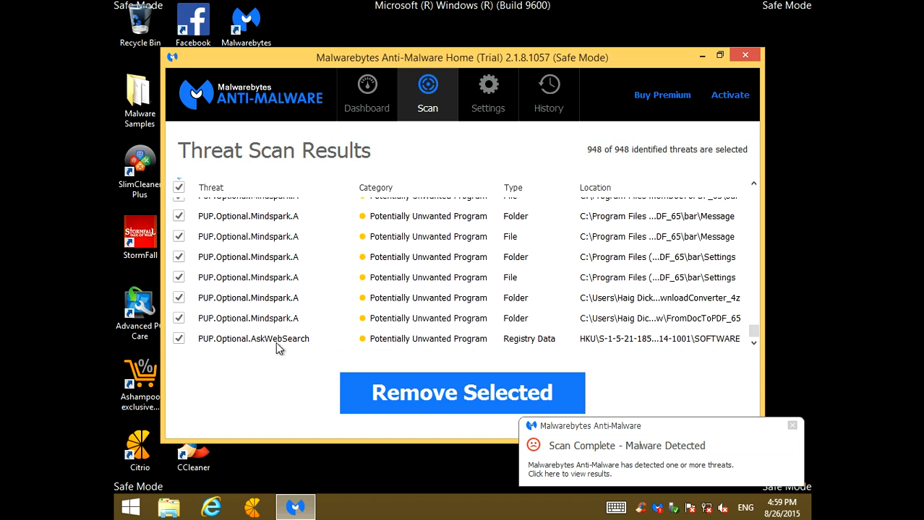
{"action": "scroll", "coordinate": [246, 332], "scroll_direction": "up", "scroll_amount": 5}
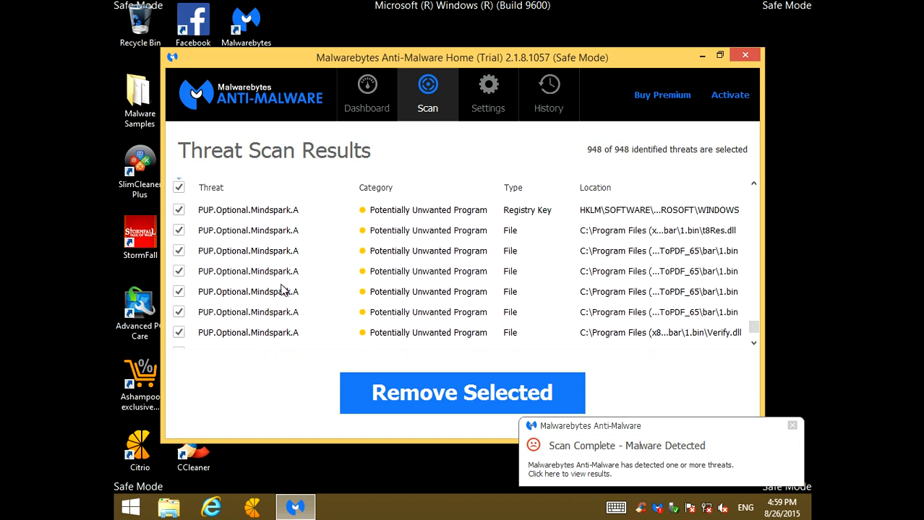
Remove all selected threats from the scan results and agree to restart the computer to complete the removal
{"action": "left_click_drag", "start_coordinate": [753, 327], "coordinate": [715, 177]}
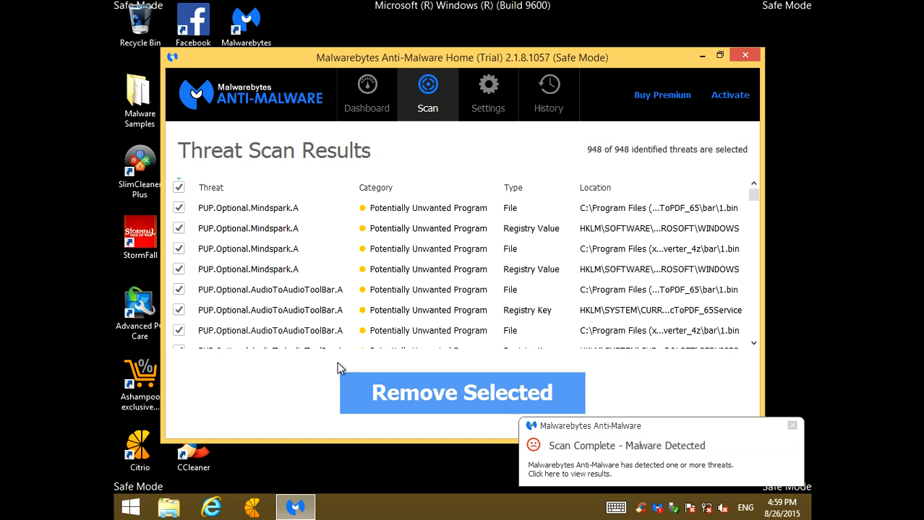
{"action": "left_click", "coordinate": [464, 391]}
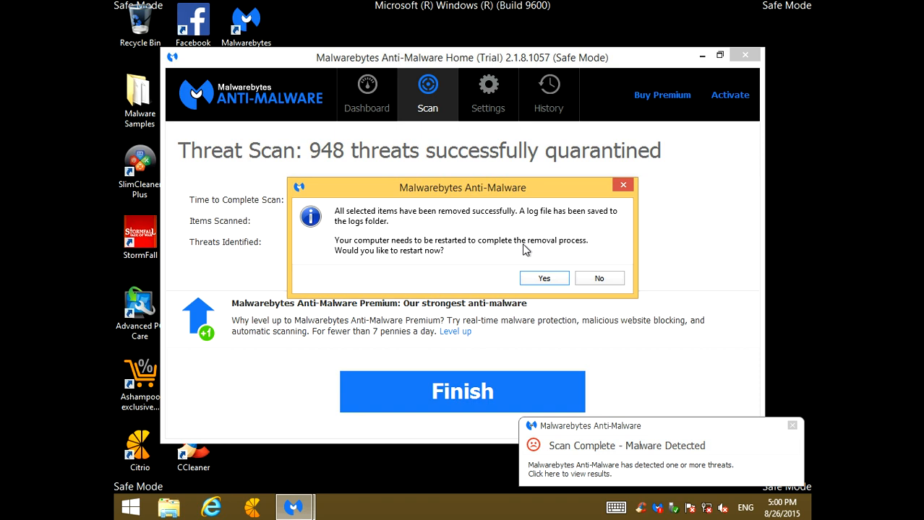
{"action": "left_click", "coordinate": [538, 278]}
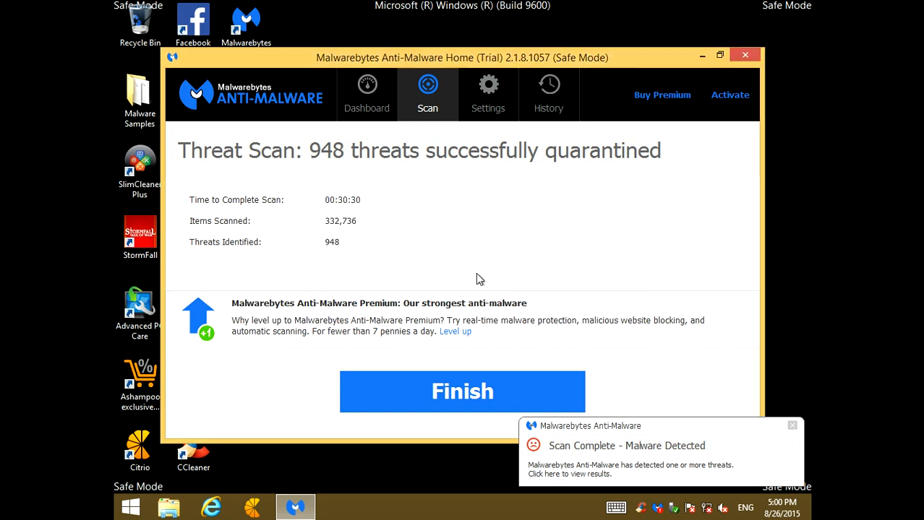
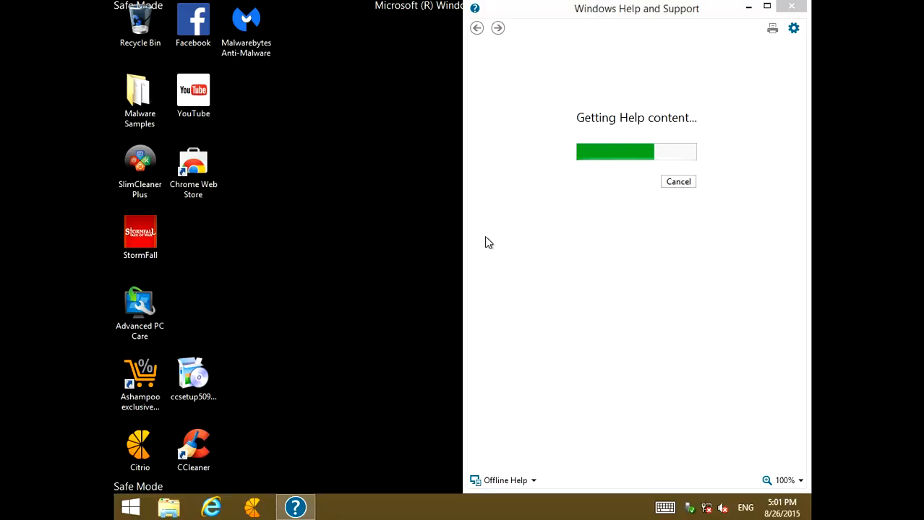
Close the Windows Help and Support window to return to the desktop
{"action": "left_click", "coordinate": [791, 7]}
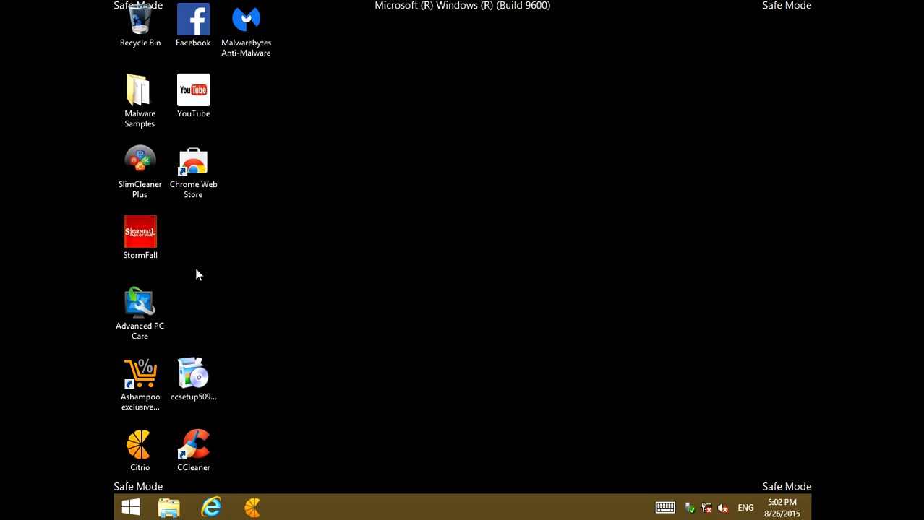
{"action": "left_click_drag", "start_coordinate": [187, 337], "coordinate": [238, 280]}
{"action": "left_click", "coordinate": [134, 329]}
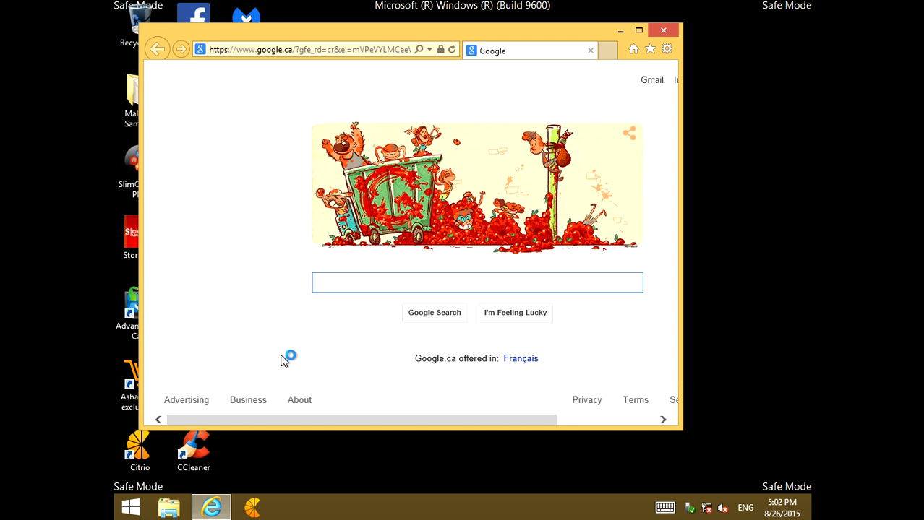
Maximize Internet Explorer and dismiss the corrupted search provider notice and the Manage Add-ons dialog
{"action": "left_click", "coordinate": [639, 30]}
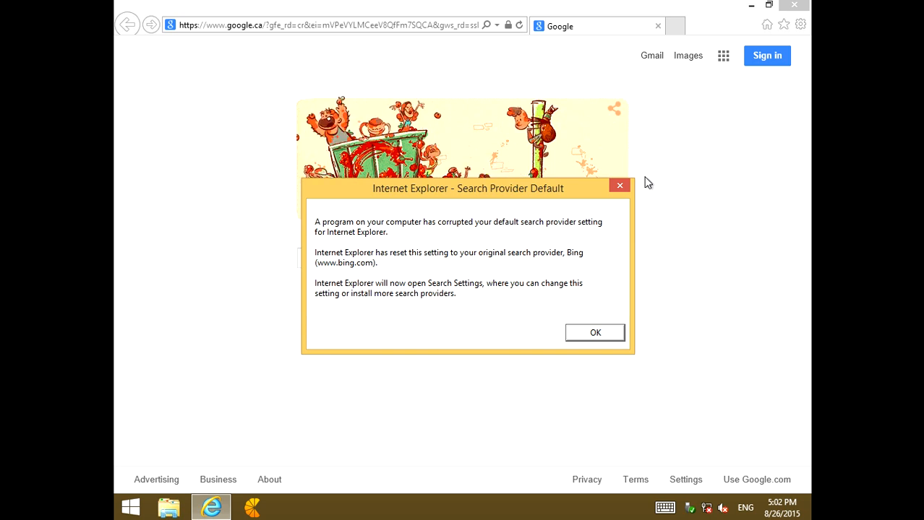
{"action": "left_click", "coordinate": [619, 188]}
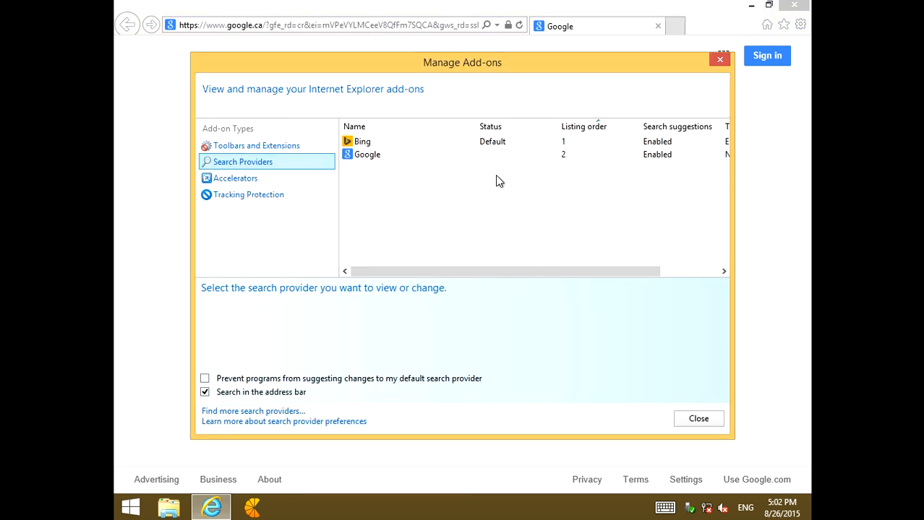
{"action": "left_click", "coordinate": [723, 60]}
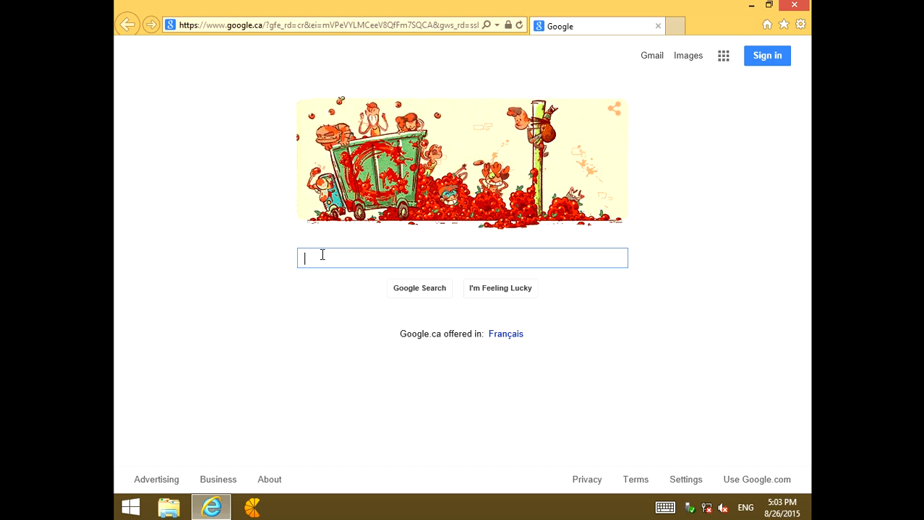
Search Google for "hitmanpro" and open the SurfRight page for HitmanPro 3 - Second Opinion Malware Scanner
{"action": "type", "text": "hitm"}
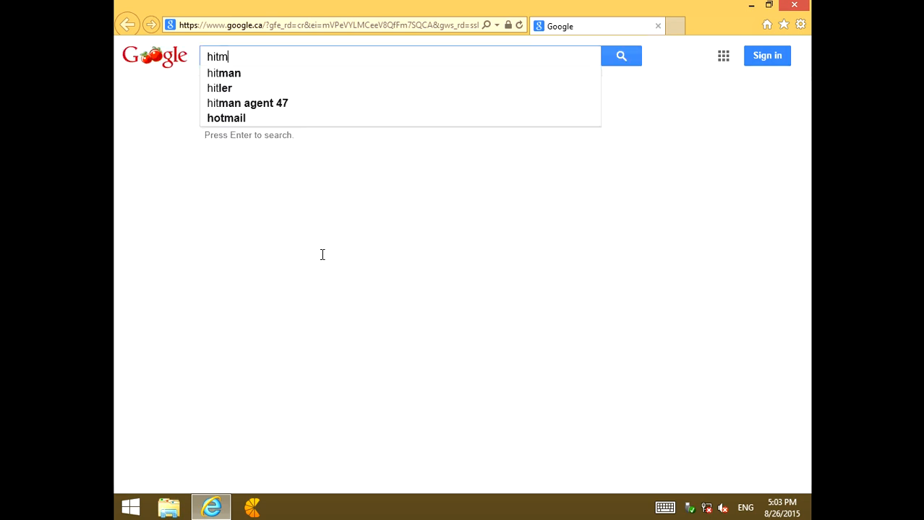
{"action": "type", "text": "anpro"}
{"action": "key", "text": "Return"}
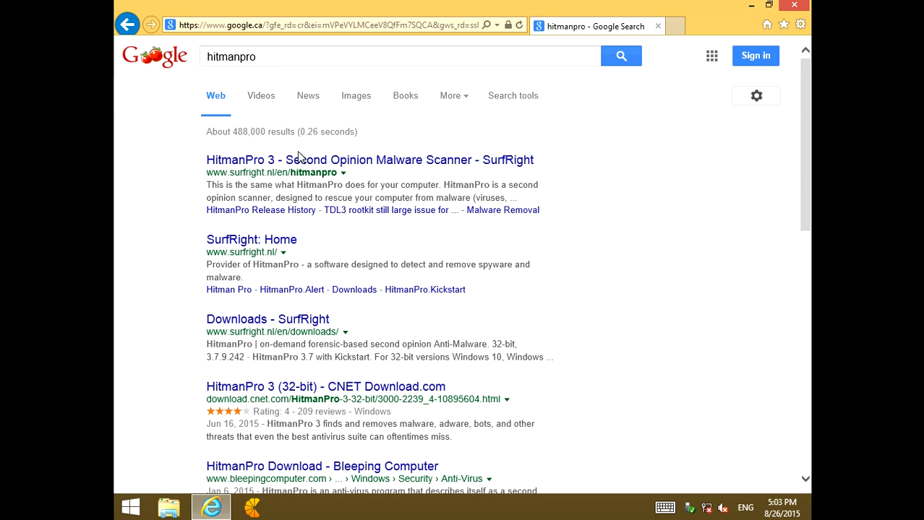
{"action": "left_click", "coordinate": [275, 160]}
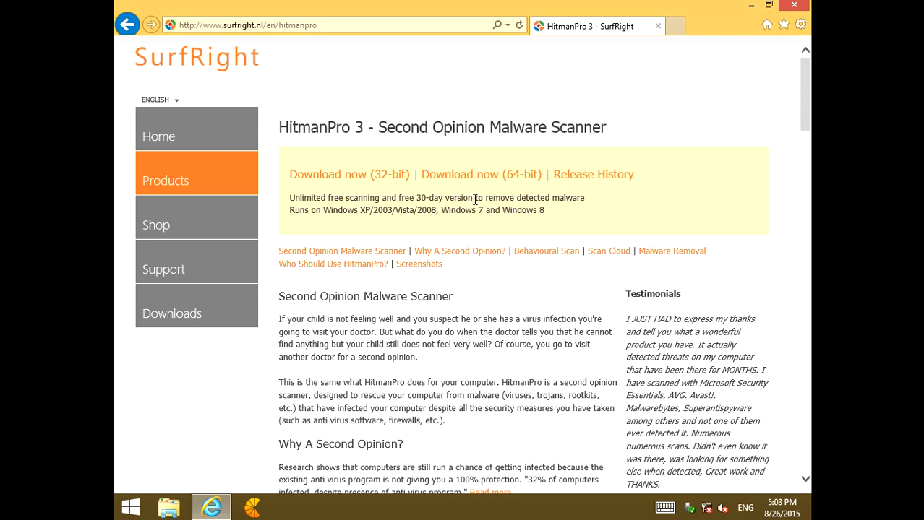
Download the 64-bit version of HitmanPro from the SurfRight page and run HitmanPro_x64.exe
{"action": "scroll", "coordinate": [476, 200], "scroll_direction": "down", "scroll_amount": 2}
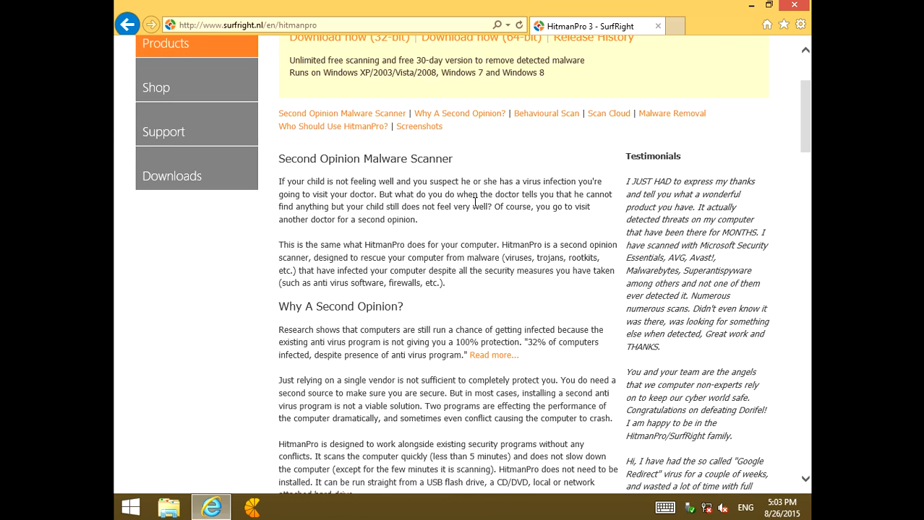
{"action": "scroll", "coordinate": [476, 202], "scroll_direction": "up", "scroll_amount": 2}
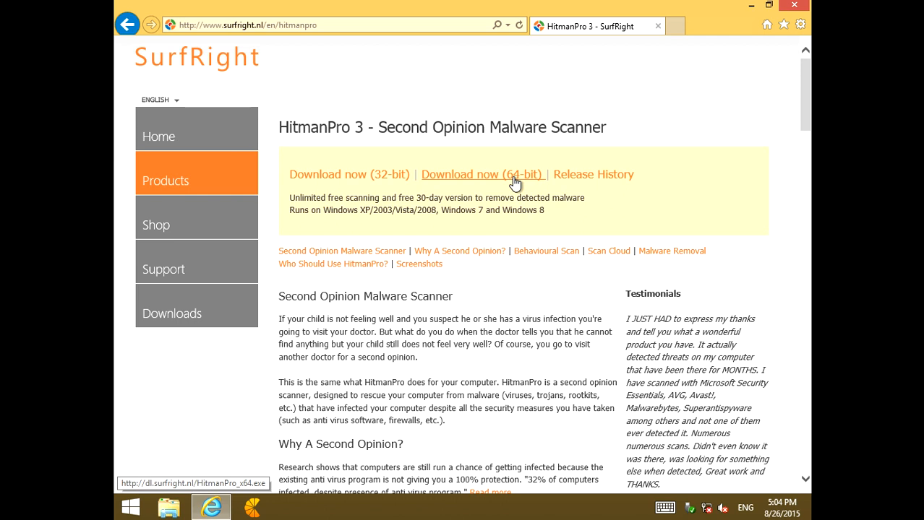
{"action": "left_click", "coordinate": [462, 176]}
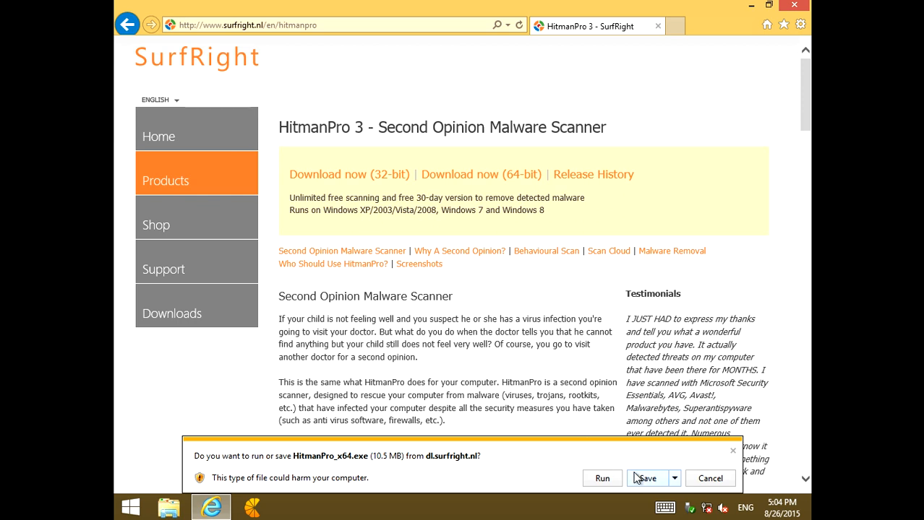
{"action": "left_click", "coordinate": [602, 479]}
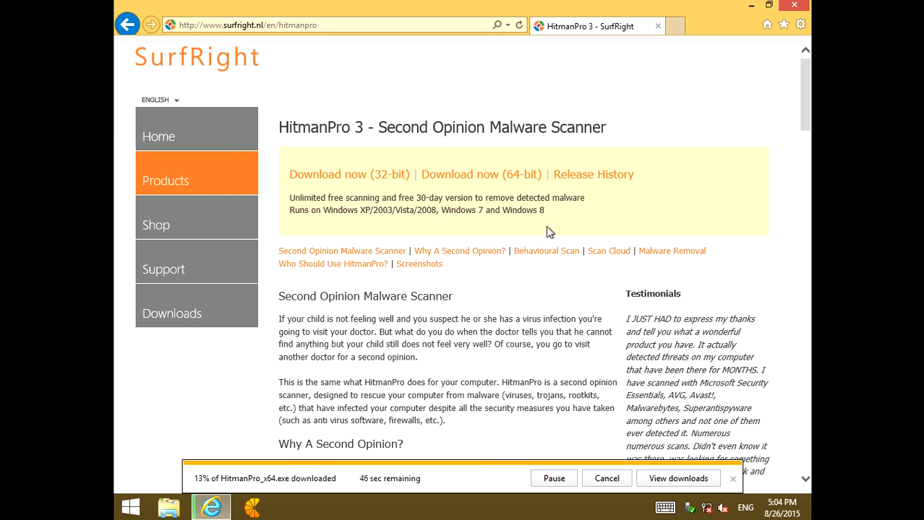
{"action": "scroll", "coordinate": [546, 275], "scroll_direction": "down", "scroll_amount": 5}
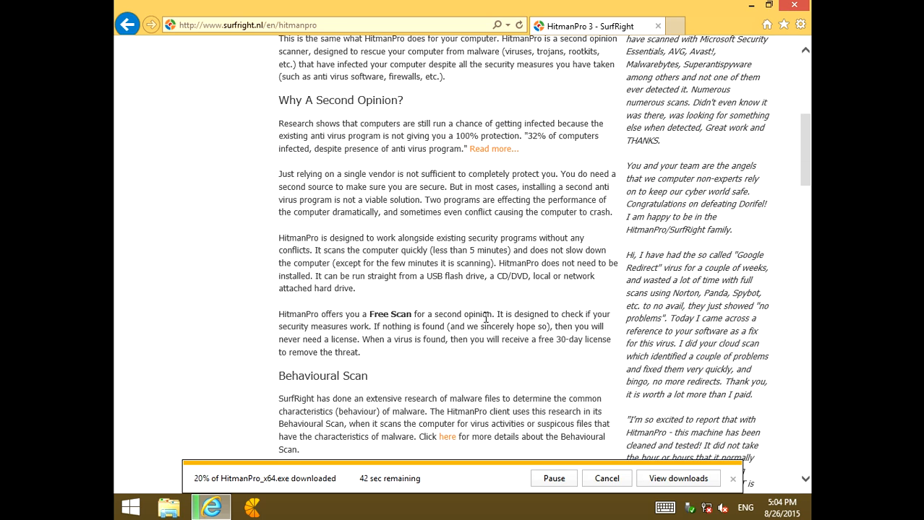
{"action": "scroll", "coordinate": [484, 318], "scroll_direction": "up", "scroll_amount": 5}
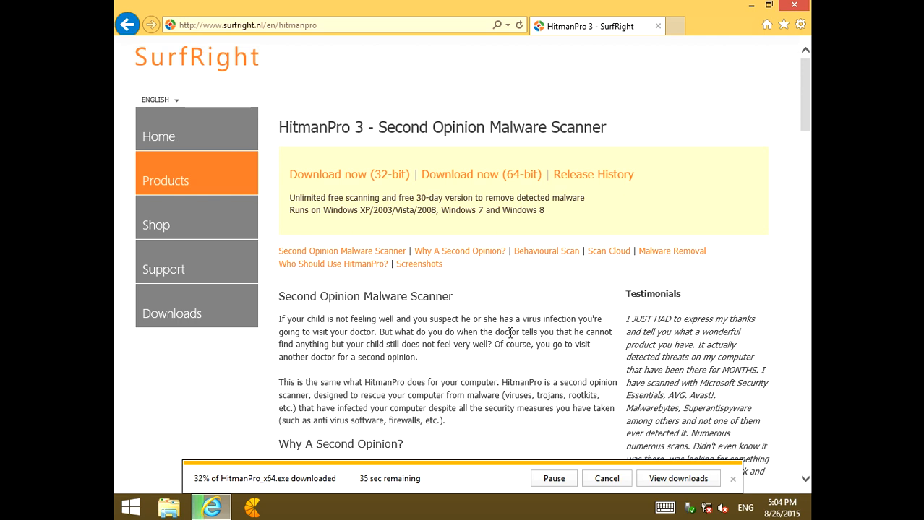
{"action": "scroll", "coordinate": [504, 334], "scroll_direction": "down", "scroll_amount": 2}
{"action": "scroll", "coordinate": [502, 335], "scroll_direction": "up", "scroll_amount": 2}
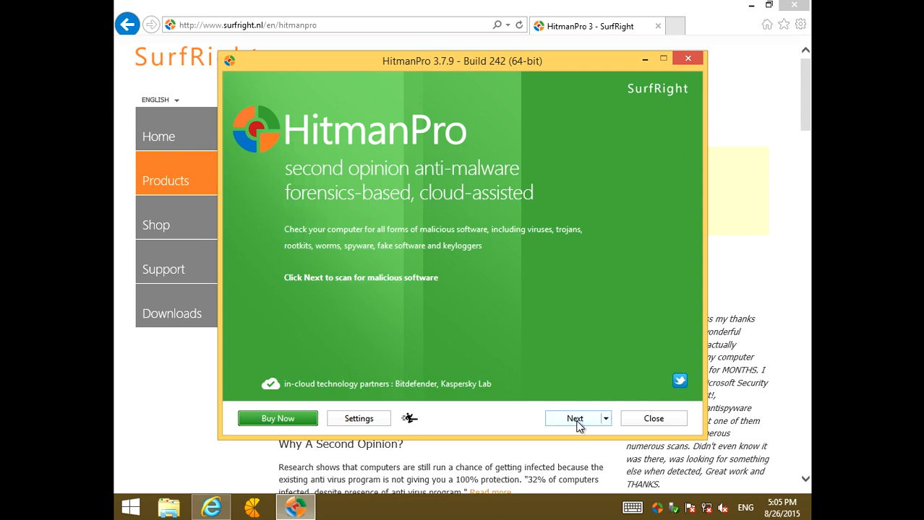
Accept the HitmanPro license terms, keep the recommended setup that stores a copy on this computer, and start the scan
{"action": "left_click", "coordinate": [577, 425]}
{"action": "left_click", "coordinate": [260, 380]}
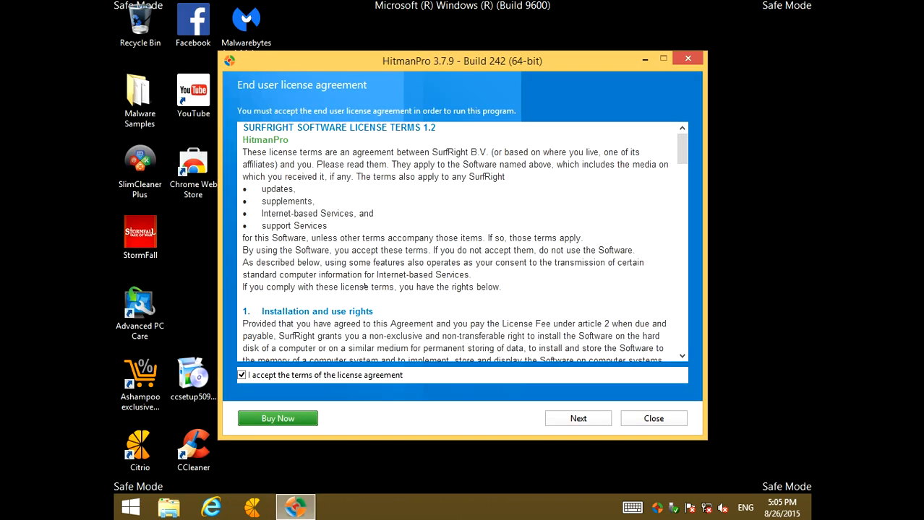
{"action": "left_click", "coordinate": [571, 419]}
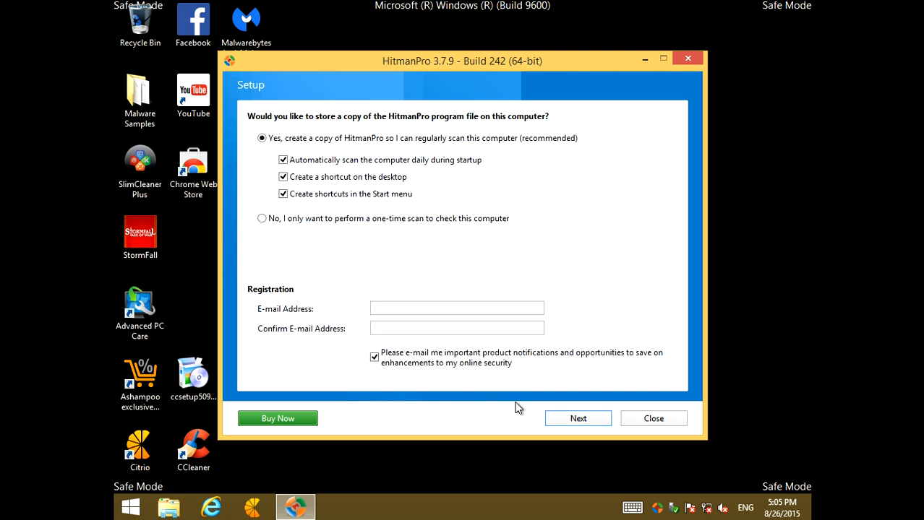
{"action": "left_click", "coordinate": [572, 418]}
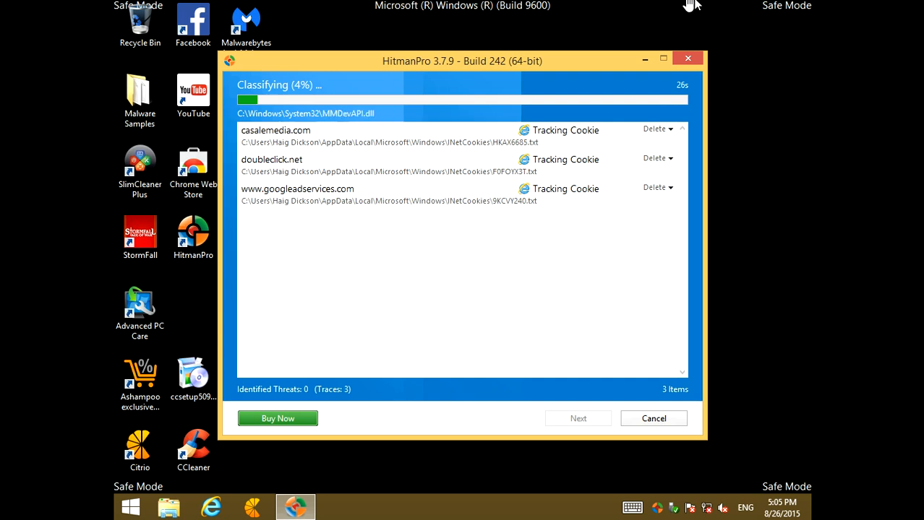
Minimize the virtual machine, pause the Expression Encoder screen capture, and reopen the Windows 8 x64 virtual machine
{"action": "mouse_move", "coordinate": [696, 6]}
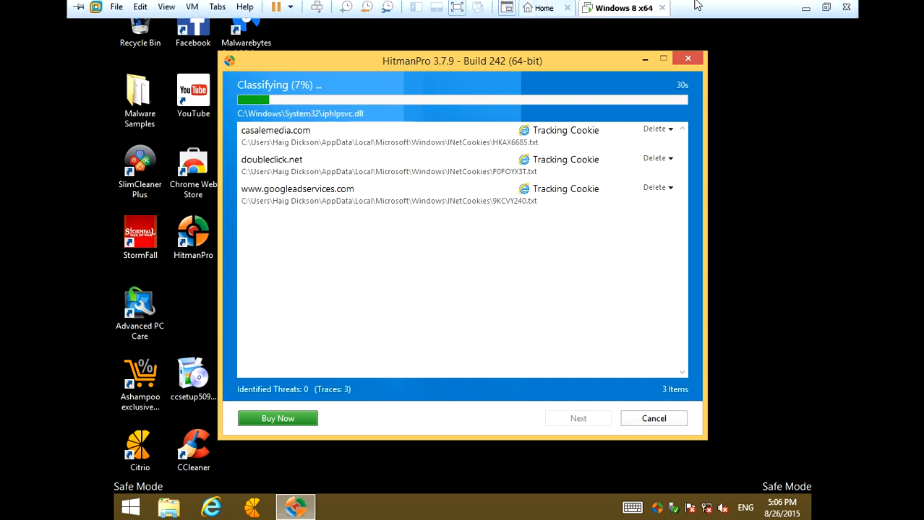
{"action": "left_click", "coordinate": [805, 8]}
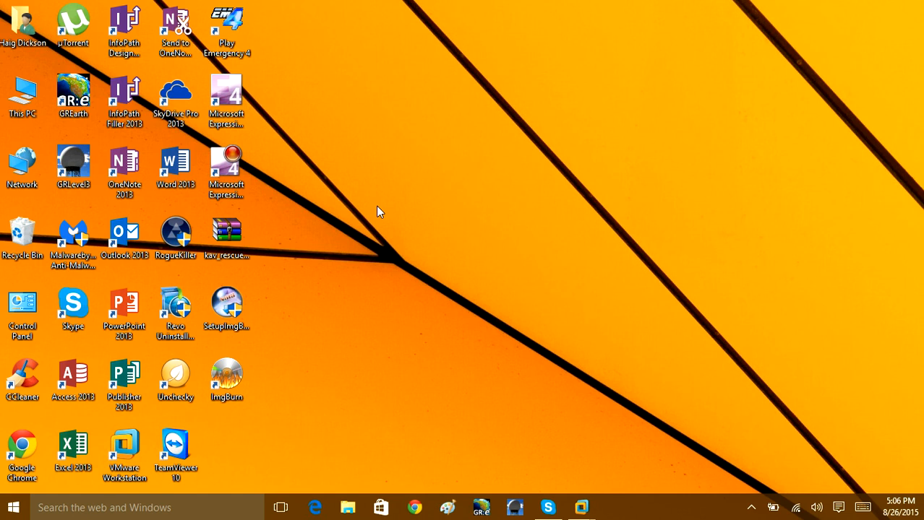
{"action": "left_click", "coordinate": [751, 507]}
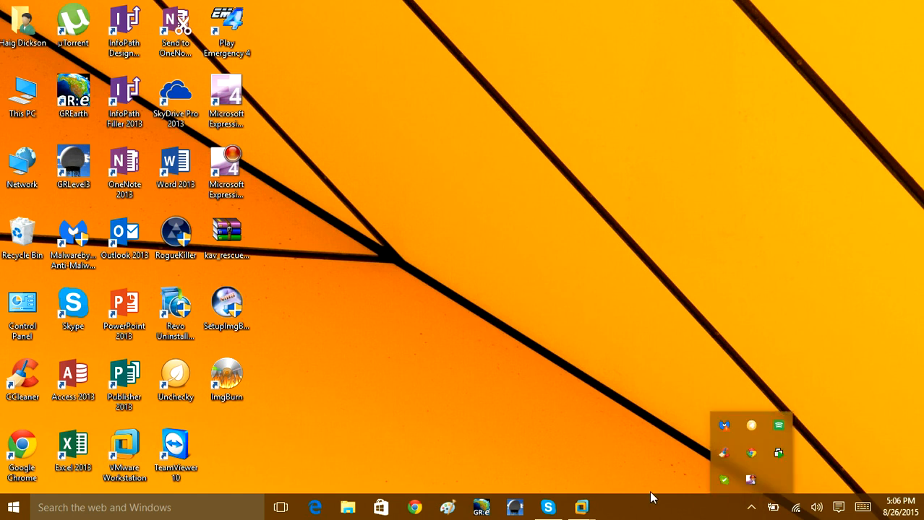
{"action": "right_click", "coordinate": [751, 483]}
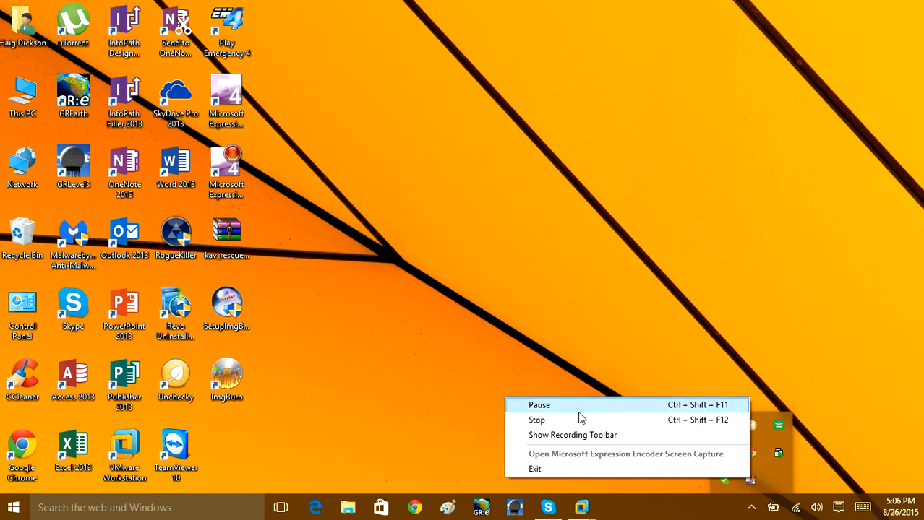
{"action": "left_click", "coordinate": [583, 406]}
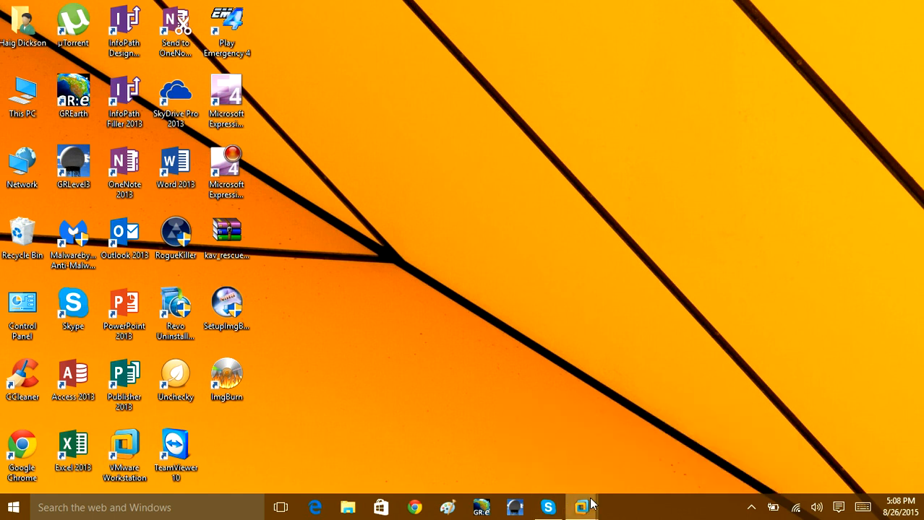
{"action": "mouse_move", "coordinate": [582, 507]}
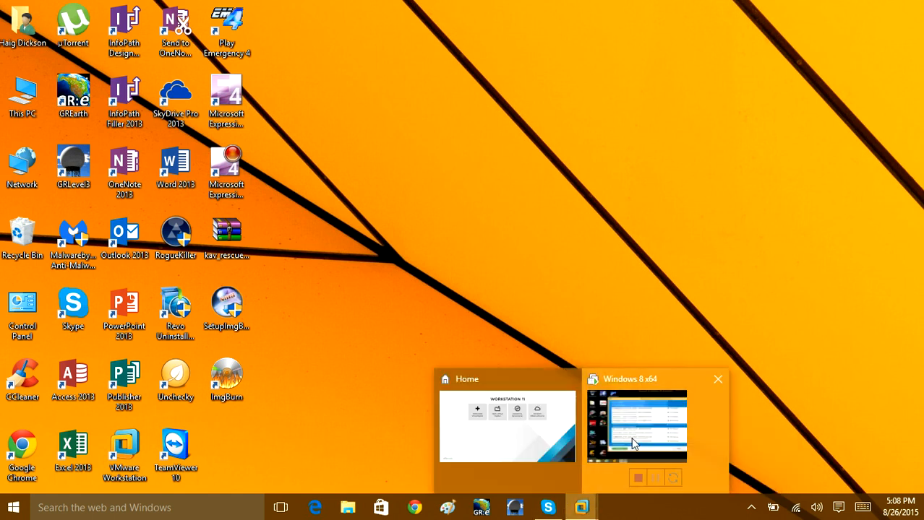
{"action": "left_click", "coordinate": [636, 434]}
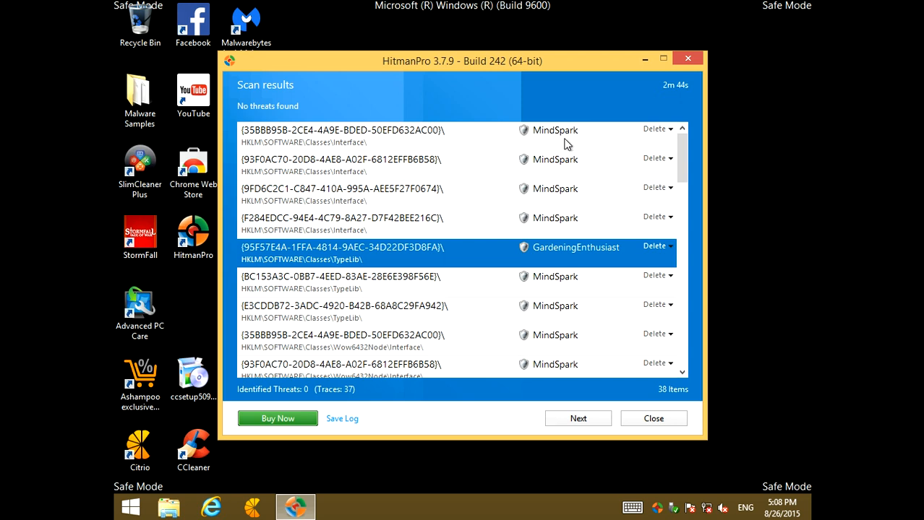
Examine the names, registry or file locations and planned actions of the detected items throughout the HitmanPro scan results
{"action": "scroll", "coordinate": [566, 150], "scroll_direction": "down", "scroll_amount": 1}
{"action": "scroll", "coordinate": [560, 188], "scroll_direction": "down", "scroll_amount": 1}
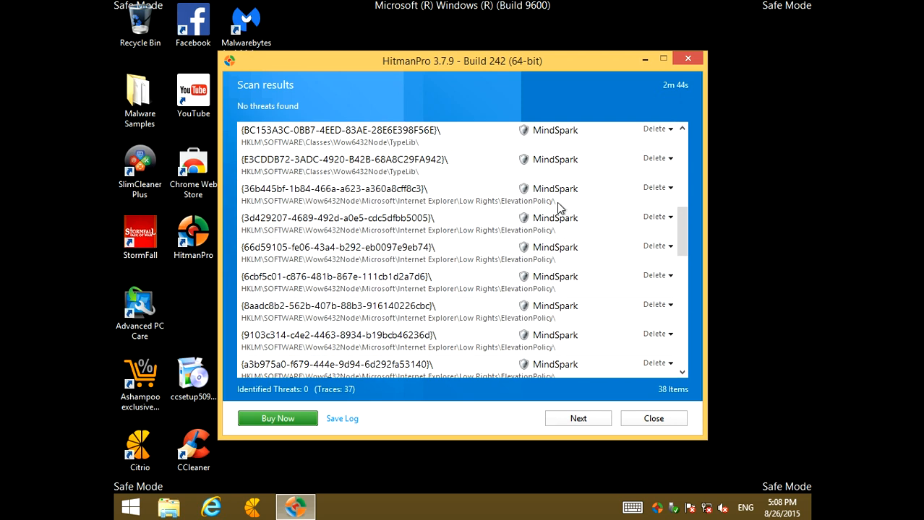
{"action": "scroll", "coordinate": [556, 203], "scroll_direction": "up", "scroll_amount": 1}
{"action": "scroll", "coordinate": [563, 225], "scroll_direction": "down", "scroll_amount": 3}
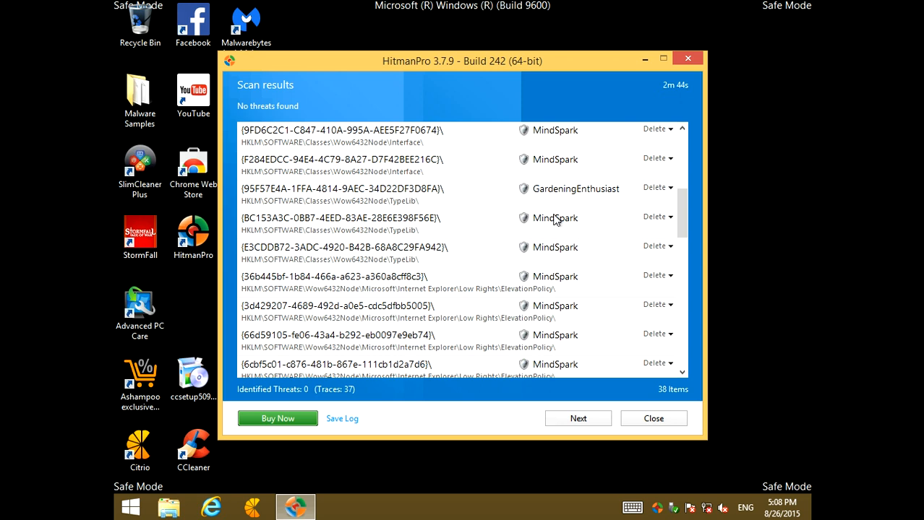
{"action": "left_click", "coordinate": [564, 197]}
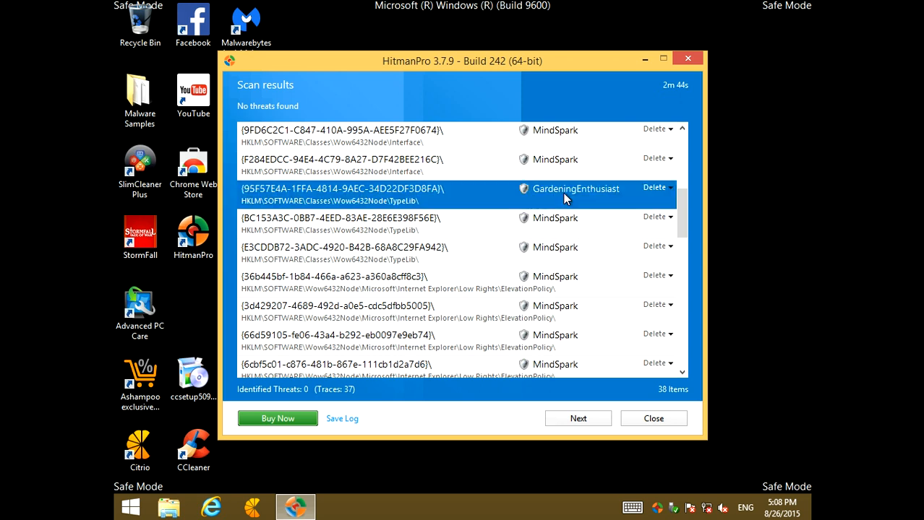
{"action": "scroll", "coordinate": [564, 197], "scroll_direction": "down", "scroll_amount": 3}
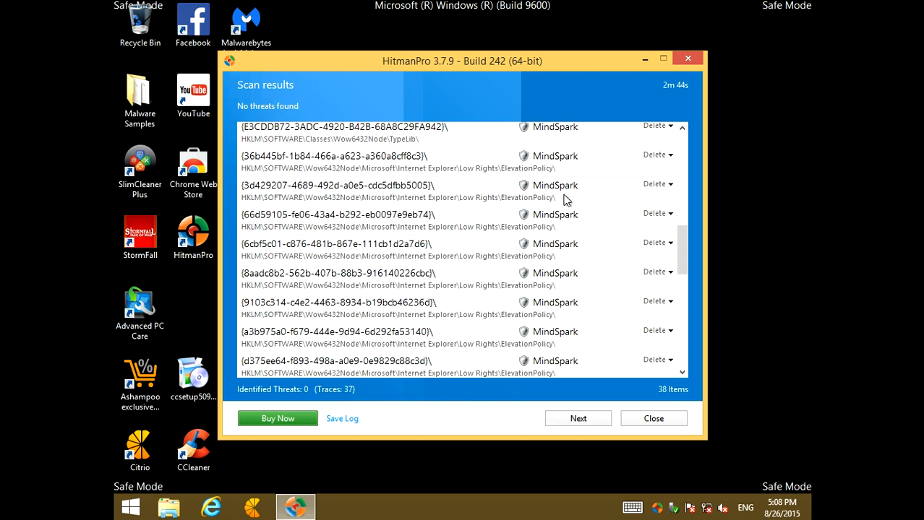
{"action": "scroll", "coordinate": [567, 199], "scroll_direction": "down", "scroll_amount": 5}
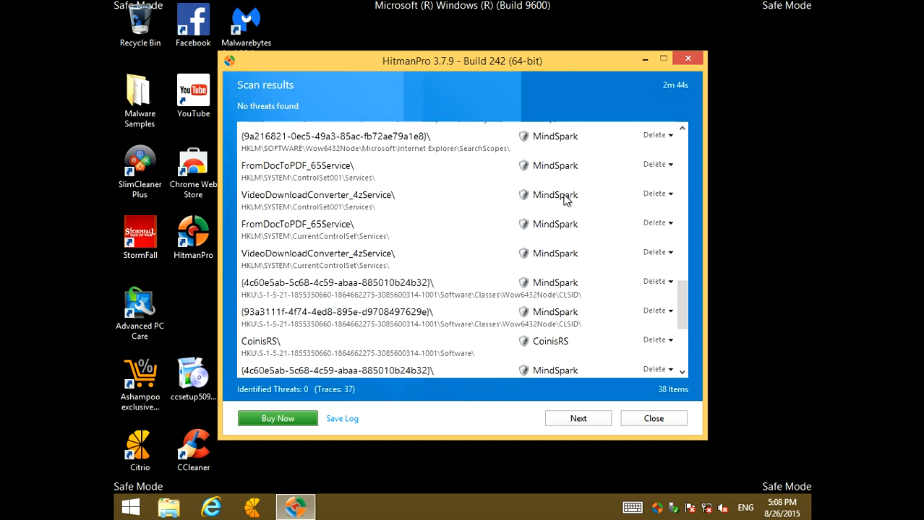
{"action": "scroll", "coordinate": [564, 197], "scroll_direction": "down", "scroll_amount": 2}
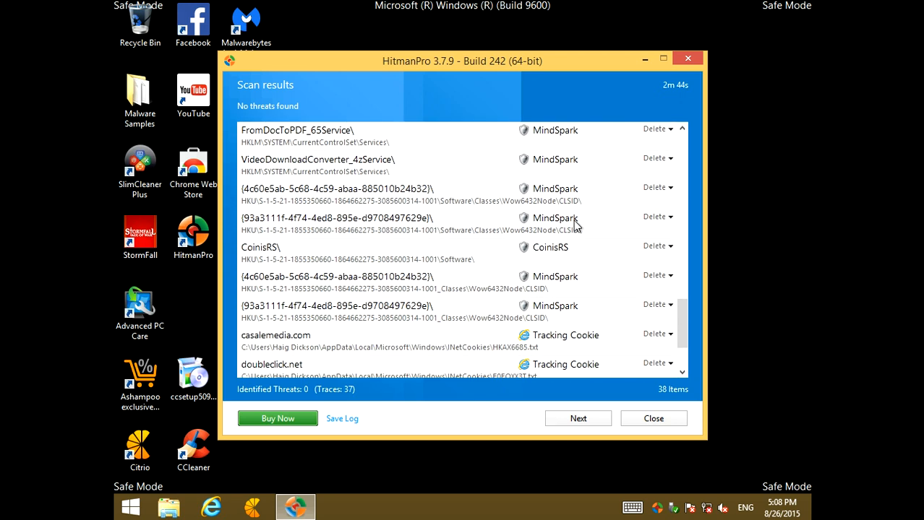
{"action": "scroll", "coordinate": [575, 224], "scroll_direction": "down", "scroll_amount": 2}
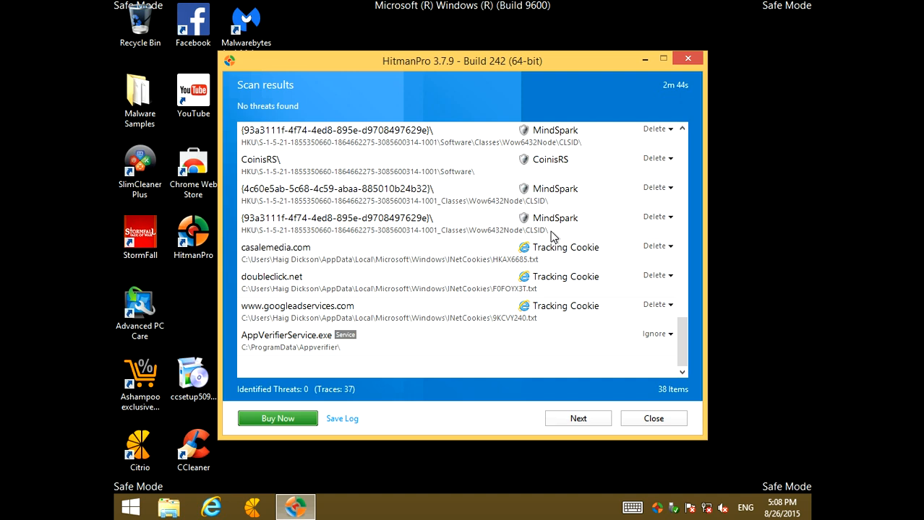
{"action": "left_click", "coordinate": [538, 164]}
{"action": "scroll", "coordinate": [508, 189], "scroll_direction": "up", "scroll_amount": 12}
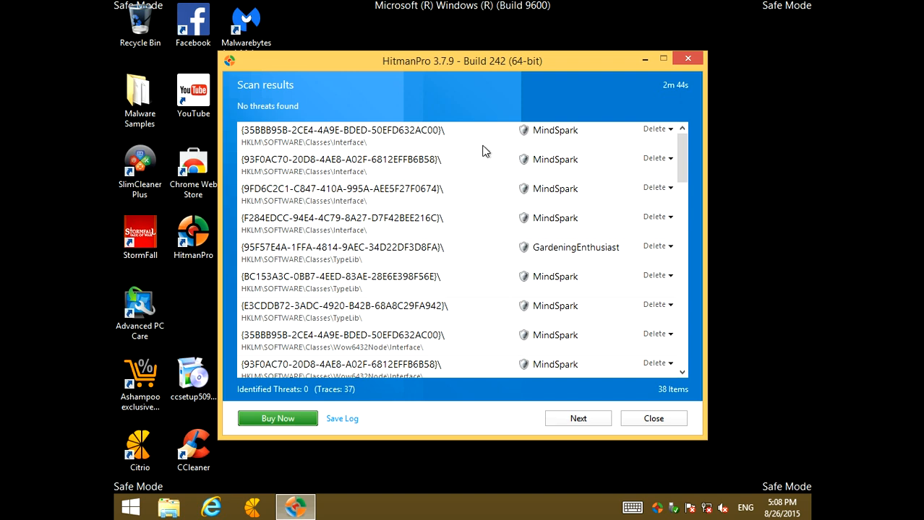
{"action": "scroll", "coordinate": [388, 211], "scroll_direction": "down", "scroll_amount": 2}
{"action": "scroll", "coordinate": [388, 206], "scroll_direction": "up", "scroll_amount": 2}
Proceed with removing the detected items and agree to continue without a restore point
{"action": "left_click", "coordinate": [574, 419]}
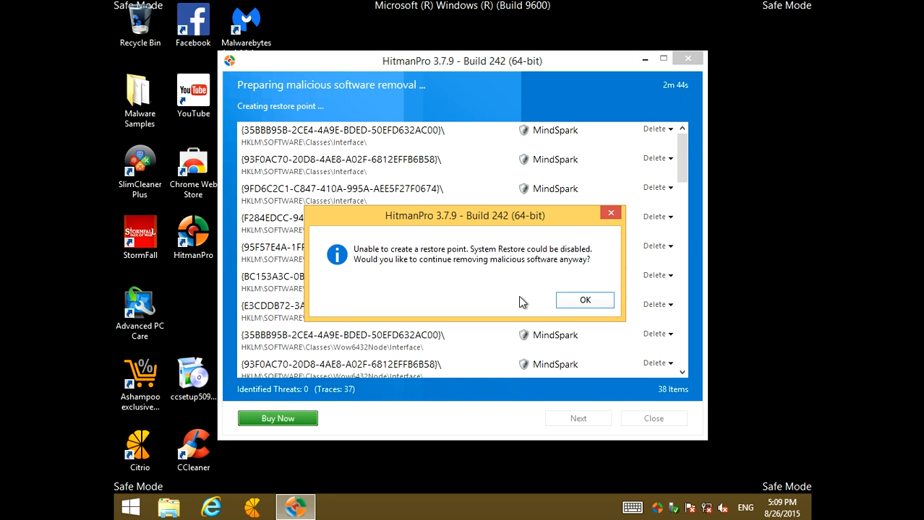
{"action": "left_click", "coordinate": [592, 306]}
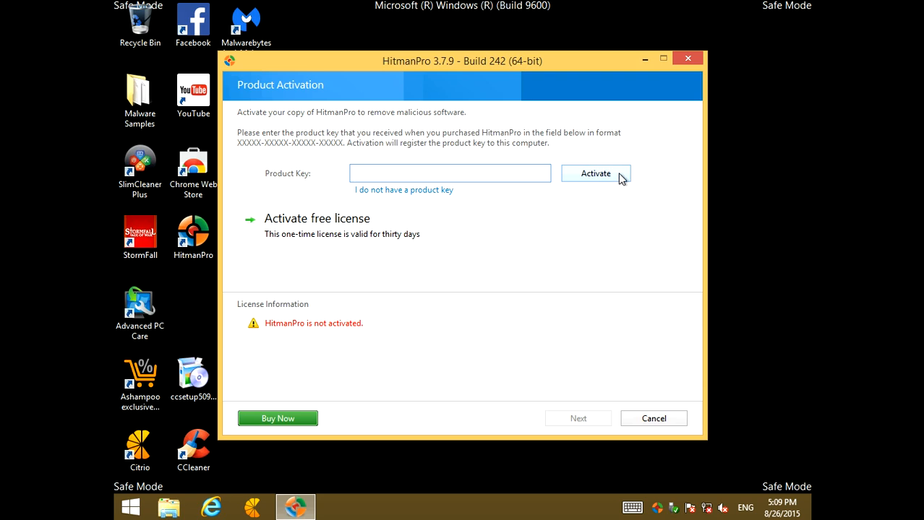
Activate the free thirty-day HitmanPro license by entering and confirming the registration e-mail address, and dismiss the activation notice
{"action": "left_click", "coordinate": [302, 231]}
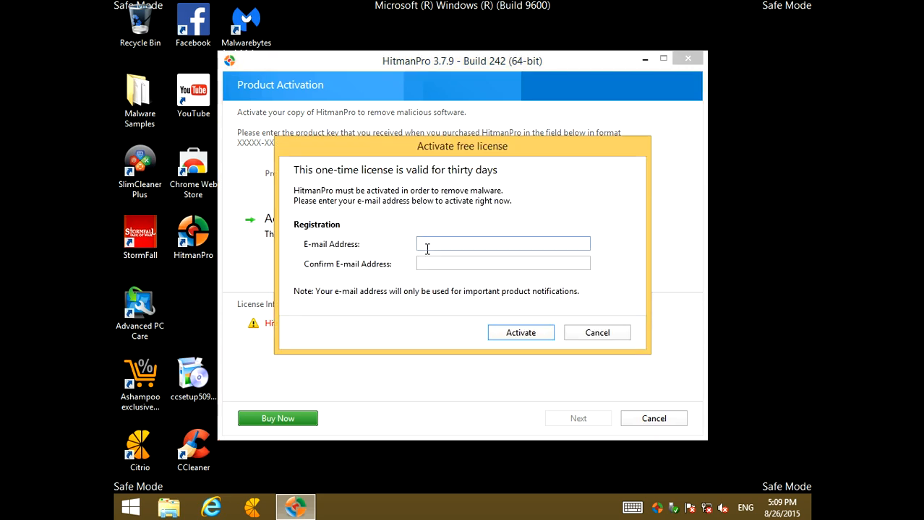
{"action": "left_click_drag", "start_coordinate": [519, 244], "coordinate": [409, 246]}
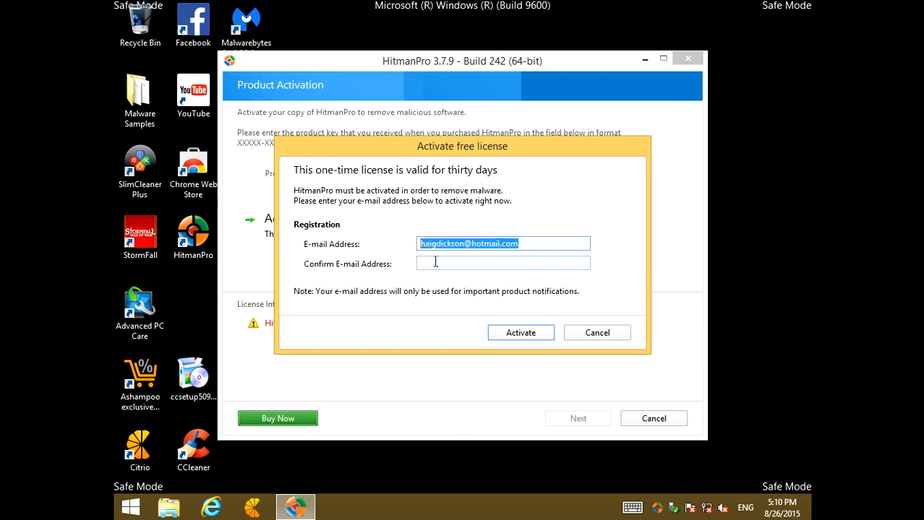
{"action": "key", "text": "ctrl+c"}
{"action": "left_click", "coordinate": [435, 262]}
{"action": "key", "text": "ctrl+v"}
{"action": "left_click", "coordinate": [534, 333]}
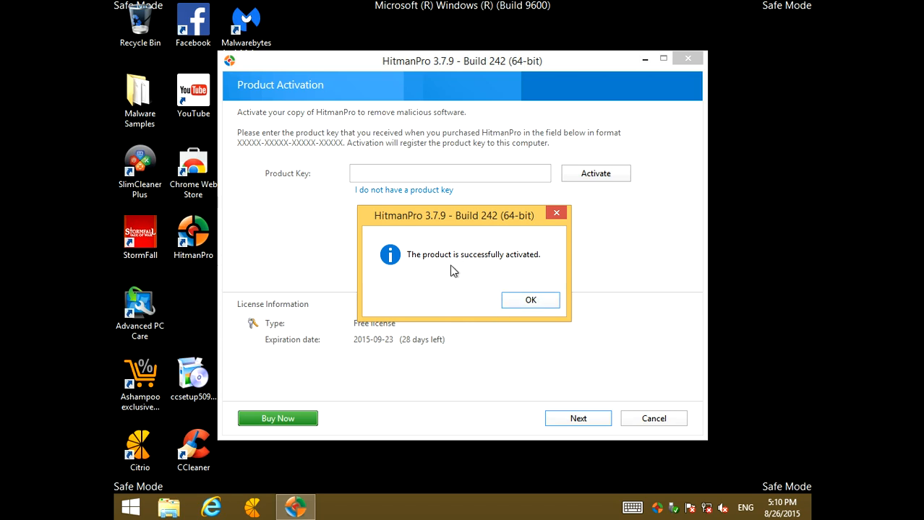
{"action": "left_click", "coordinate": [530, 300]}
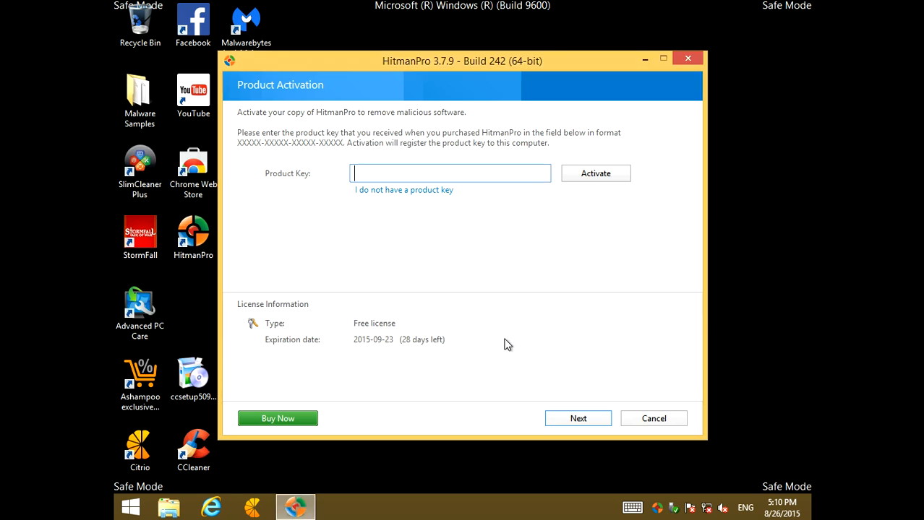
Run the malicious software removal without a restore point, review the removal results, and reboot the computer to complete it
{"action": "left_click", "coordinate": [578, 422]}
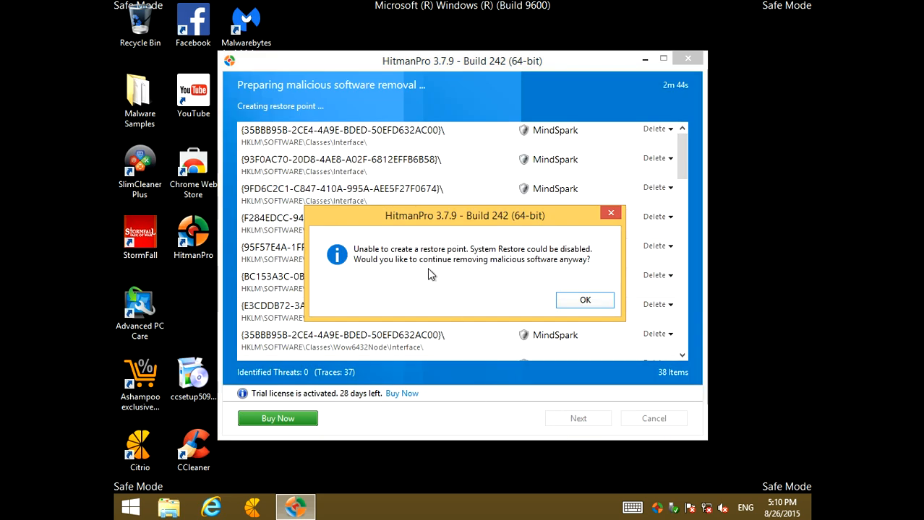
{"action": "left_click", "coordinate": [586, 301]}
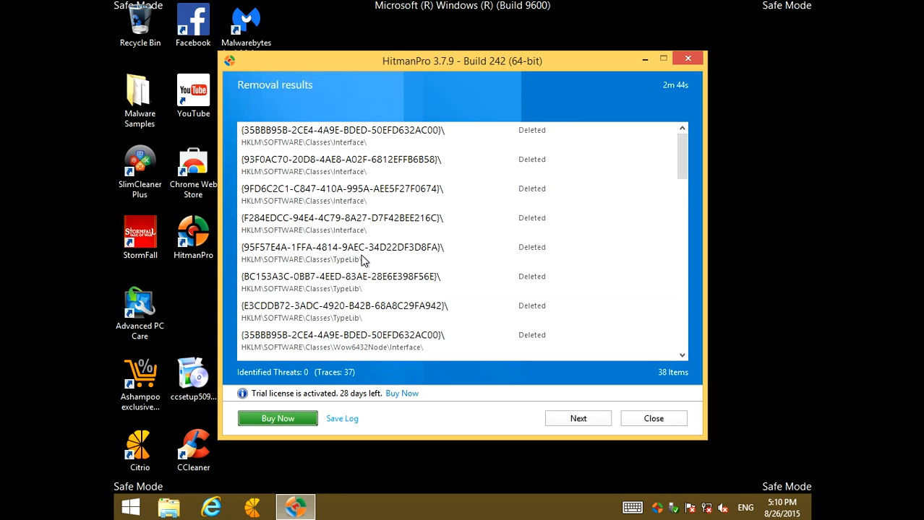
{"action": "left_click_drag", "start_coordinate": [686, 167], "coordinate": [665, 130]}
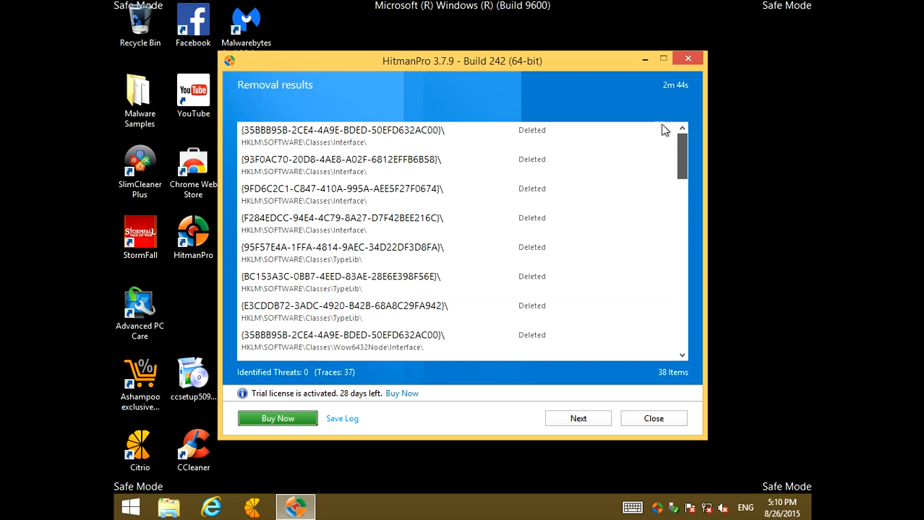
{"action": "left_click", "coordinate": [582, 421]}
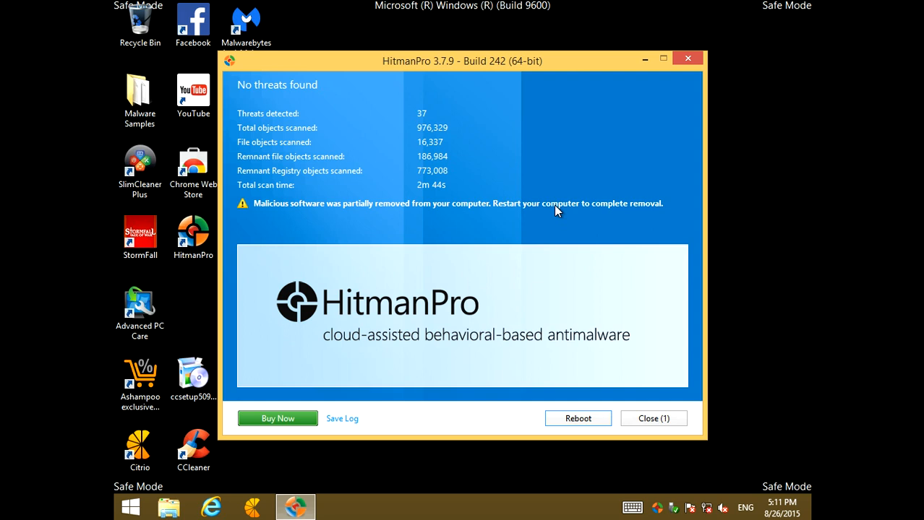
{"action": "left_click", "coordinate": [576, 423]}
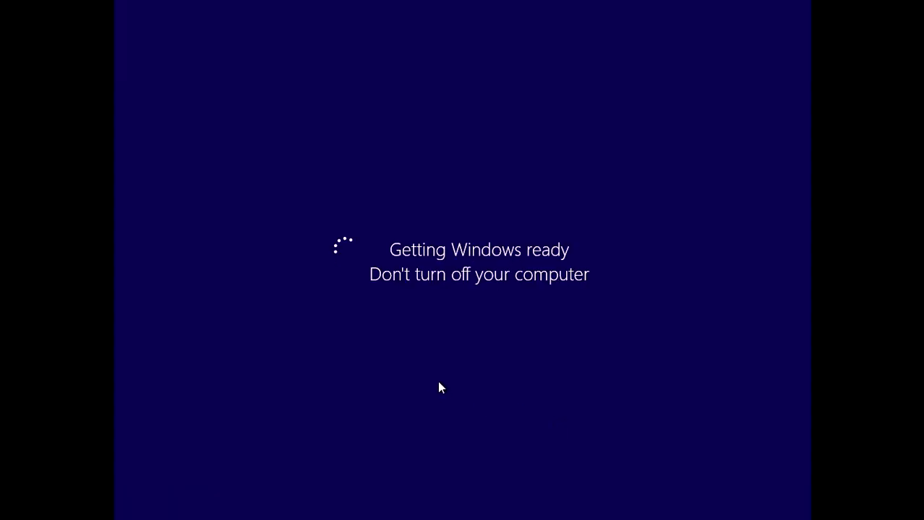
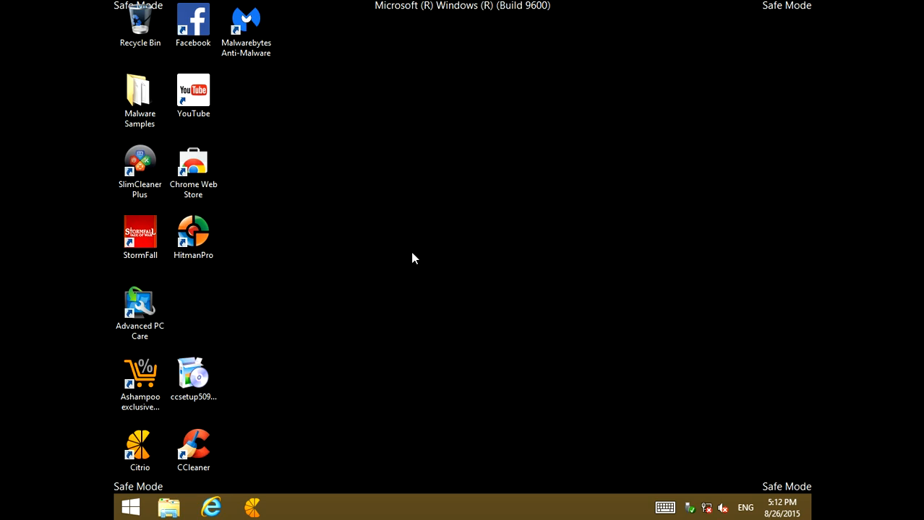
Search Google for "Junkware" in Internet Explorer and open Bleeping Computer's Junkware Removal Tool download page
{"action": "left_click", "coordinate": [210, 502]}
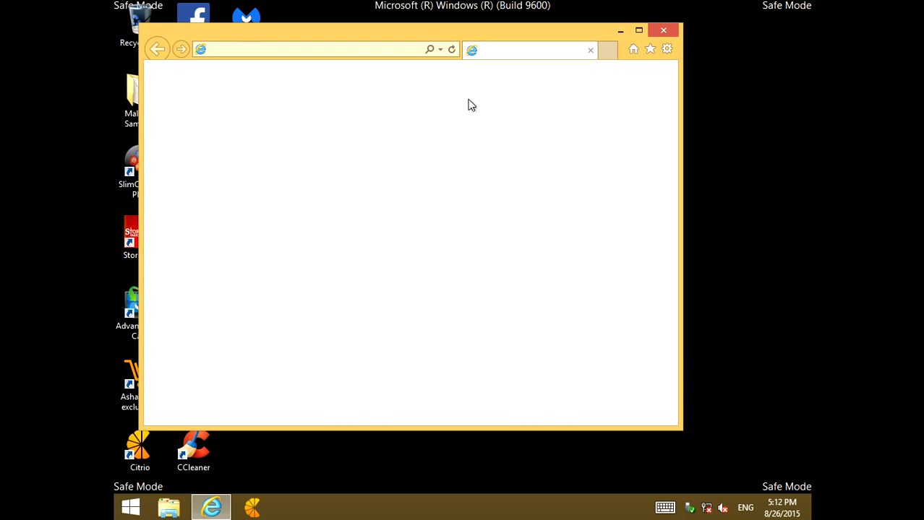
{"action": "left_click", "coordinate": [639, 30]}
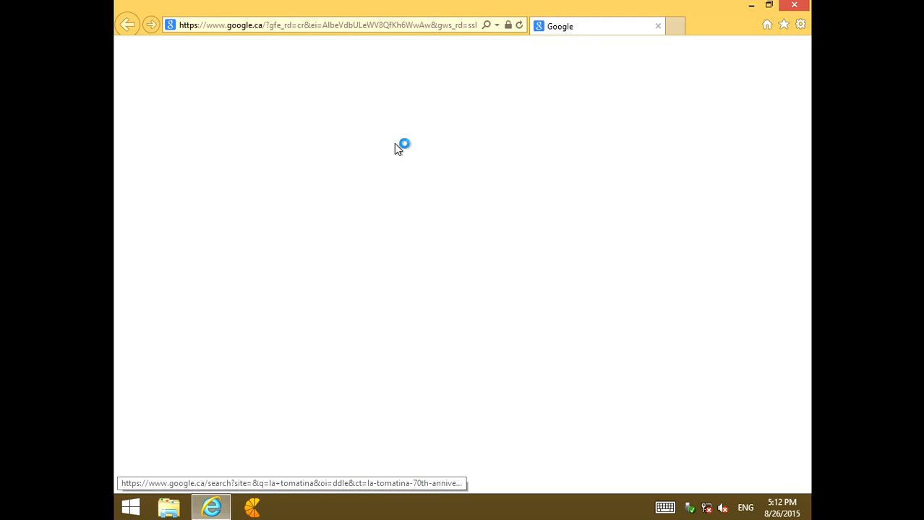
{"action": "left_click", "coordinate": [302, 260]}
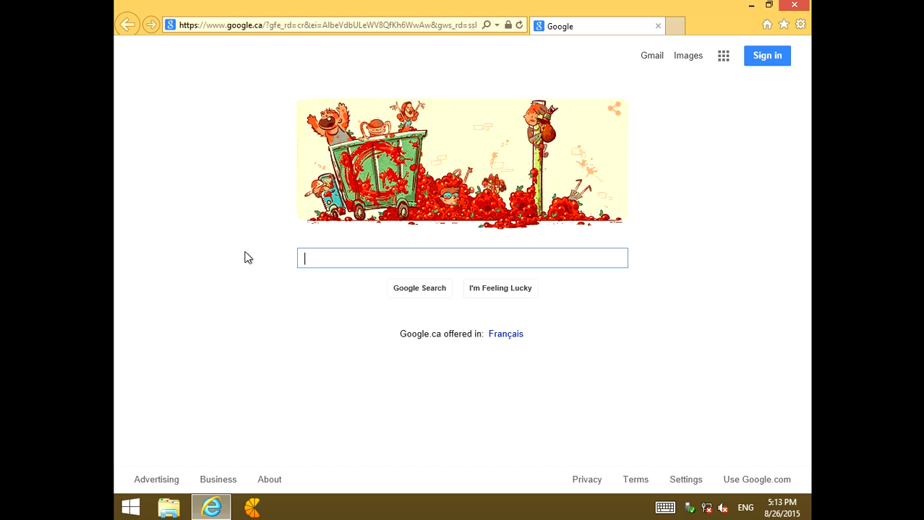
{"action": "type", "text": "Juck"}
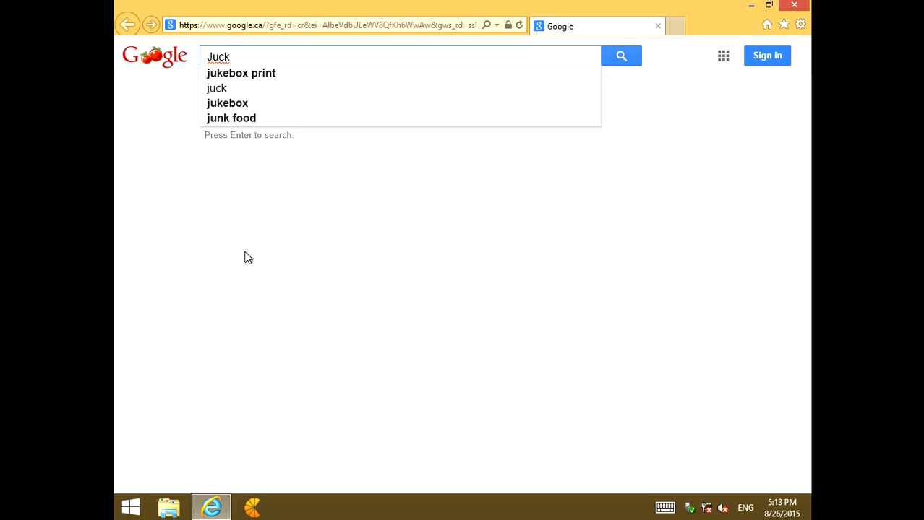
{"action": "key", "text": "BackSpace"}
{"action": "key", "text": "BackSpace"}
{"action": "type", "text": "nkware"}
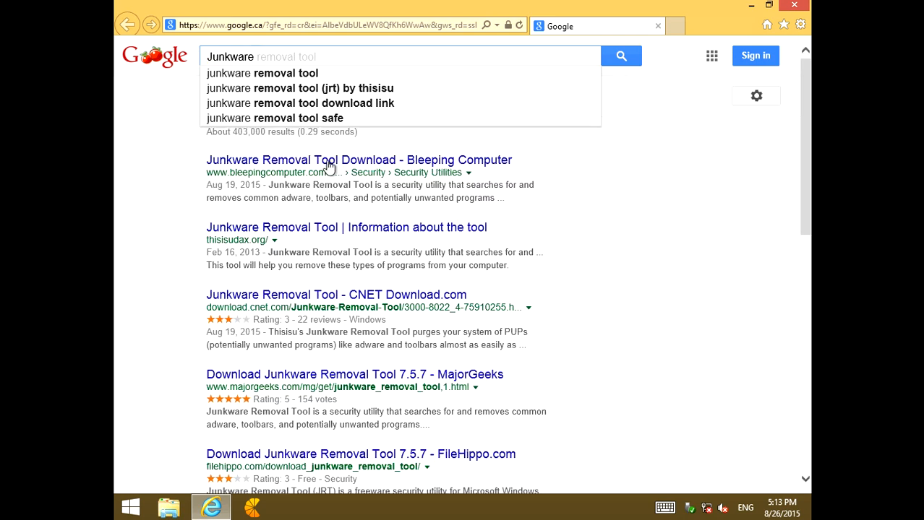
{"action": "left_click", "coordinate": [230, 161]}
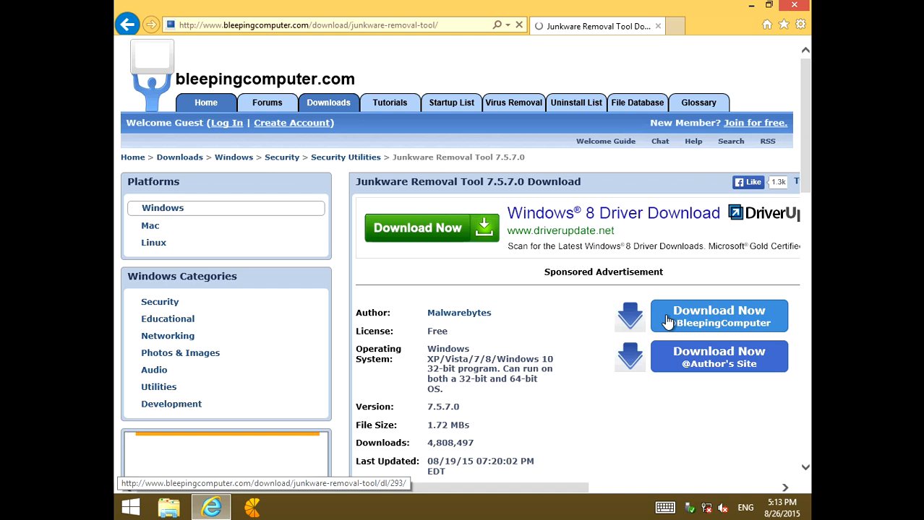
Download JRT.exe from the BleepingComputer mirror using the manual download link and run it
{"action": "scroll", "coordinate": [614, 303], "scroll_direction": "down", "scroll_amount": 1}
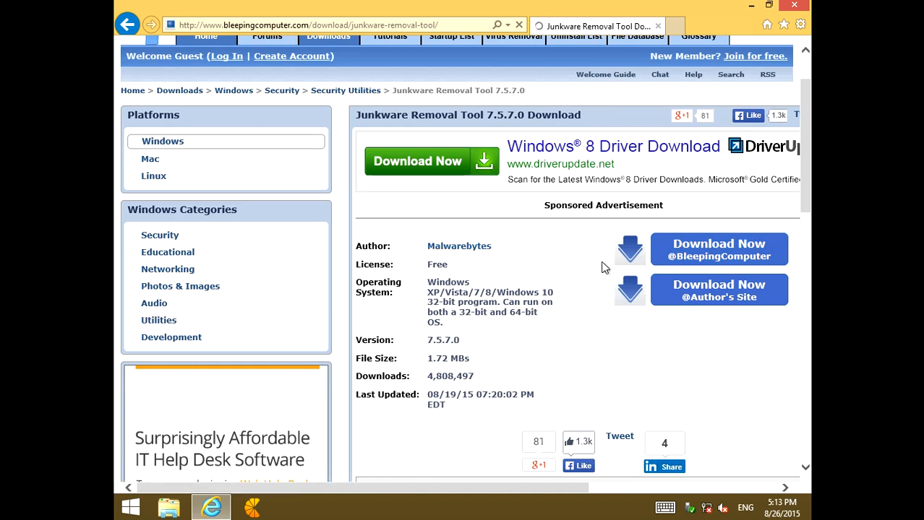
{"action": "left_click", "coordinate": [689, 248]}
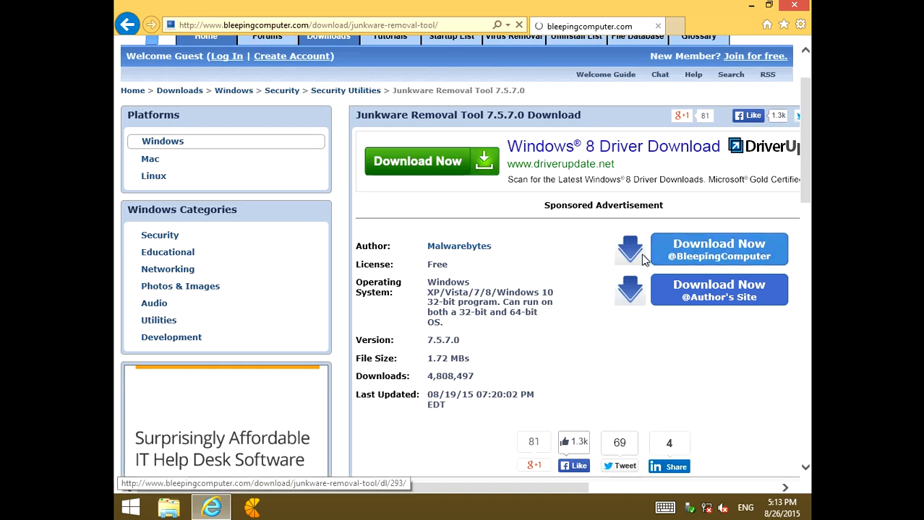
{"action": "scroll", "coordinate": [506, 253], "scroll_direction": "down", "scroll_amount": 1}
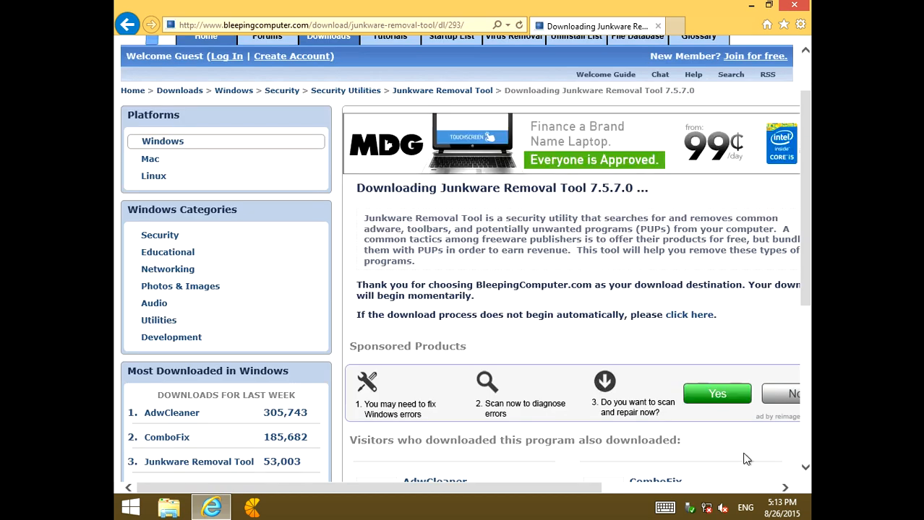
{"action": "left_click", "coordinate": [611, 489]}
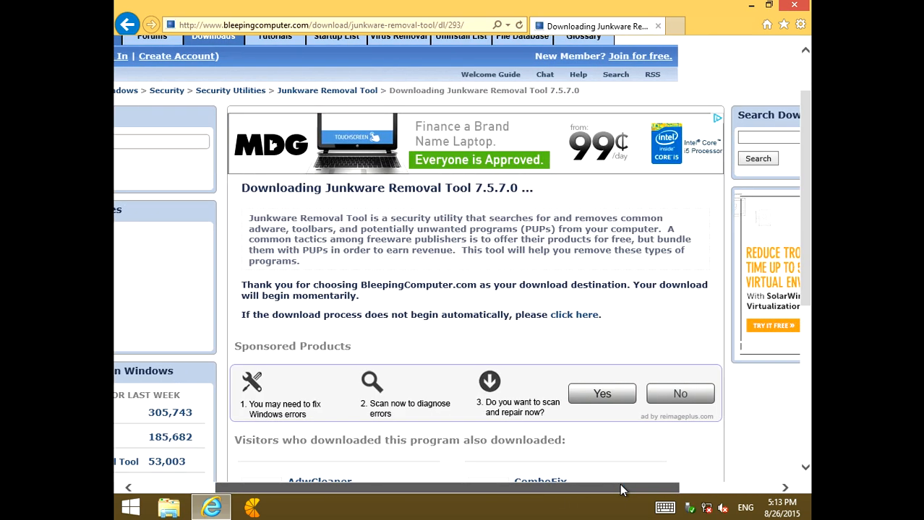
{"action": "left_click", "coordinate": [578, 315]}
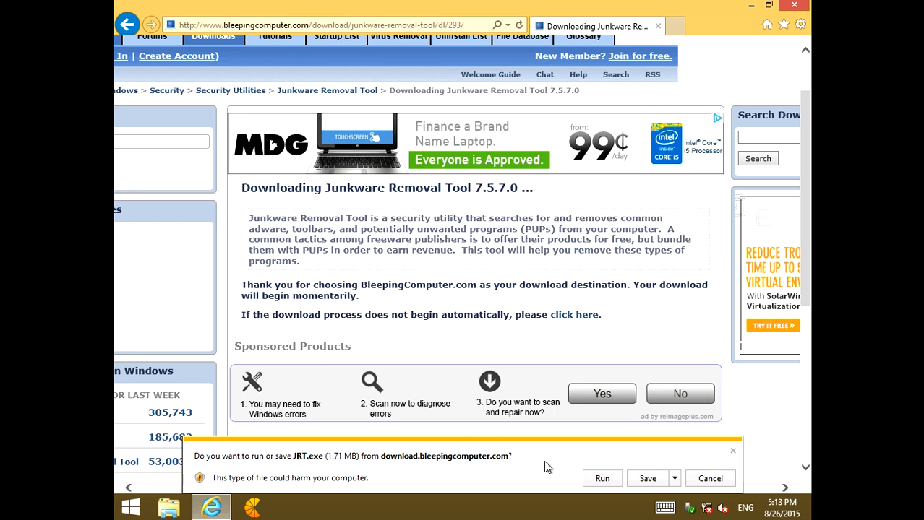
{"action": "left_click", "coordinate": [600, 479]}
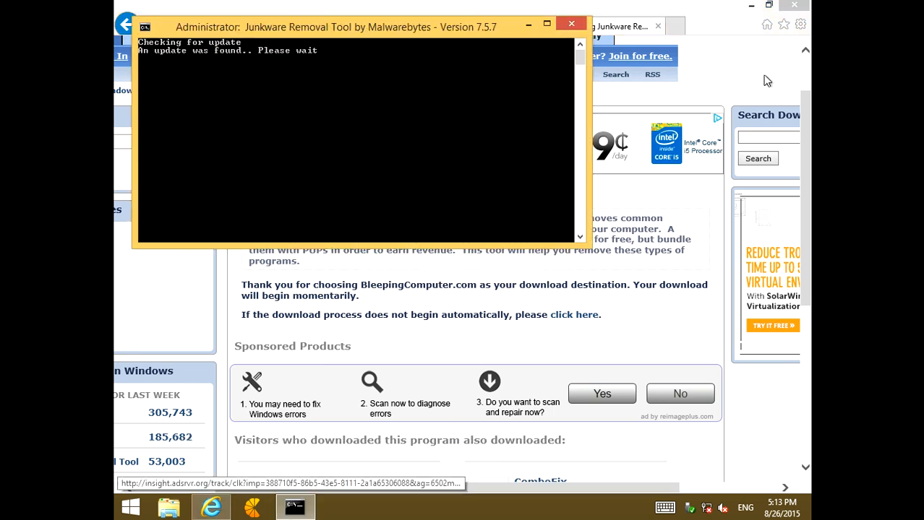
Close the browser, centre the Junkware Removal Tool window, and run the cleanup, continuing without a restore point
{"action": "left_click", "coordinate": [791, 6]}
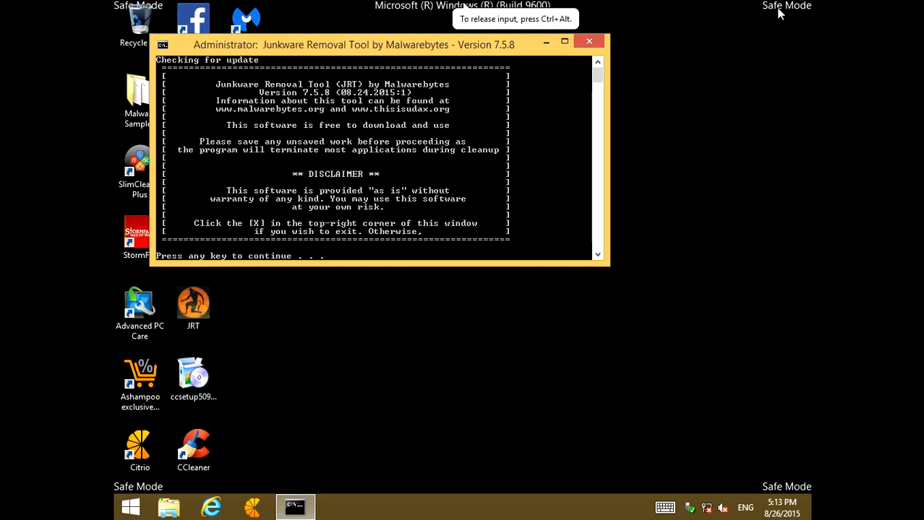
{"action": "left_click_drag", "start_coordinate": [423, 44], "coordinate": [544, 145]}
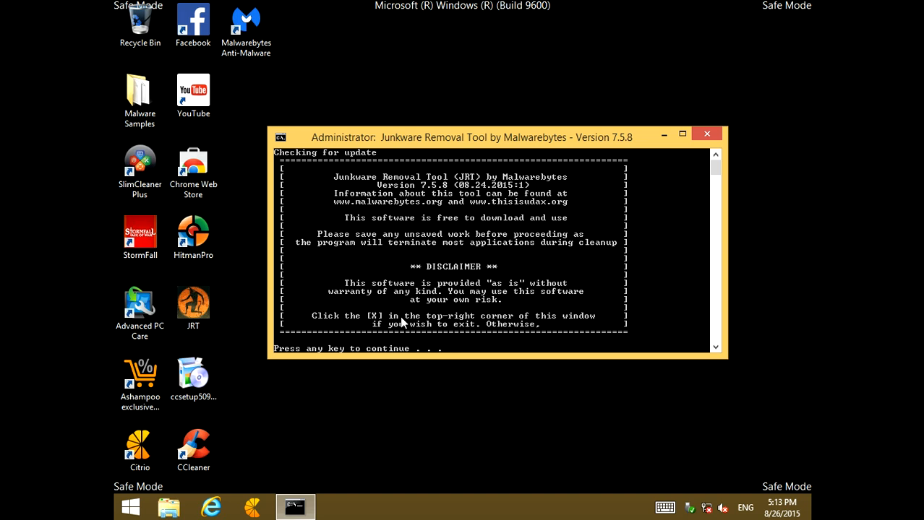
{"action": "key", "text": "Return"}
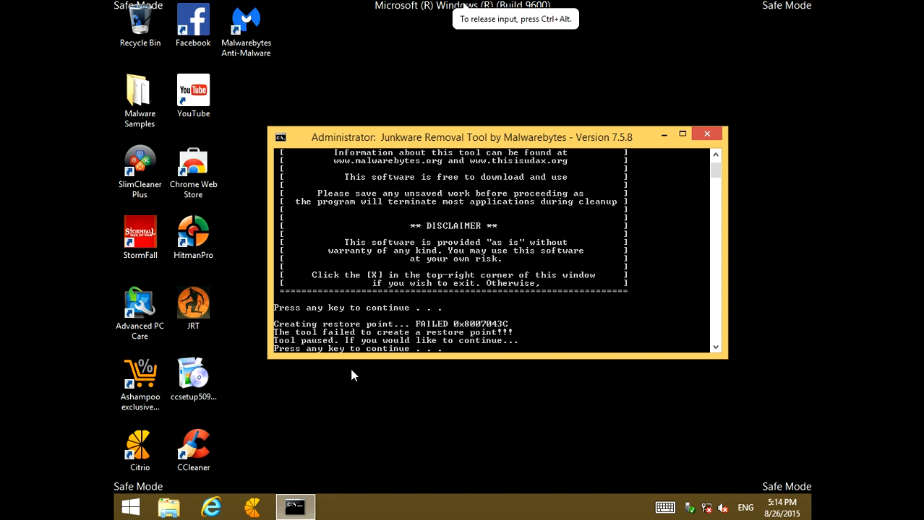
{"action": "key", "text": "Return"}
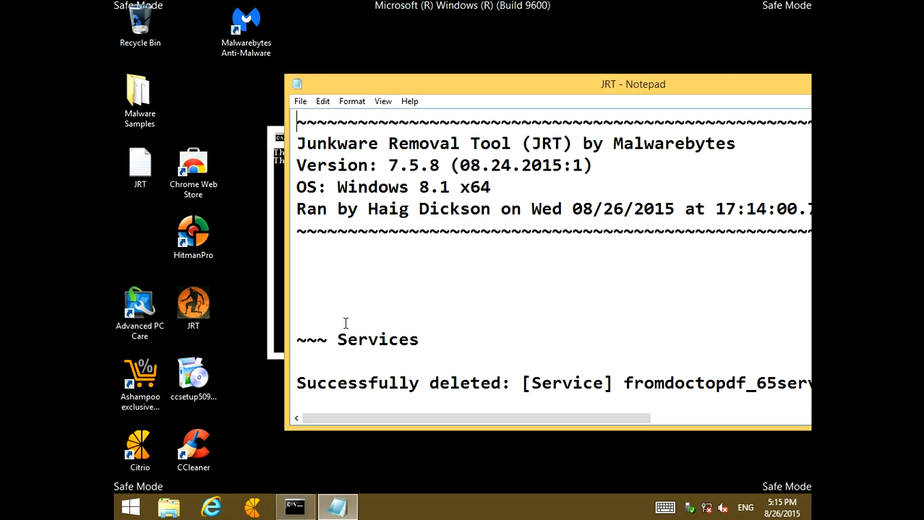
Maximize the JRT log in Notepad and examine the deleted entries in its Services section
{"action": "left_click", "coordinate": [276, 259]}
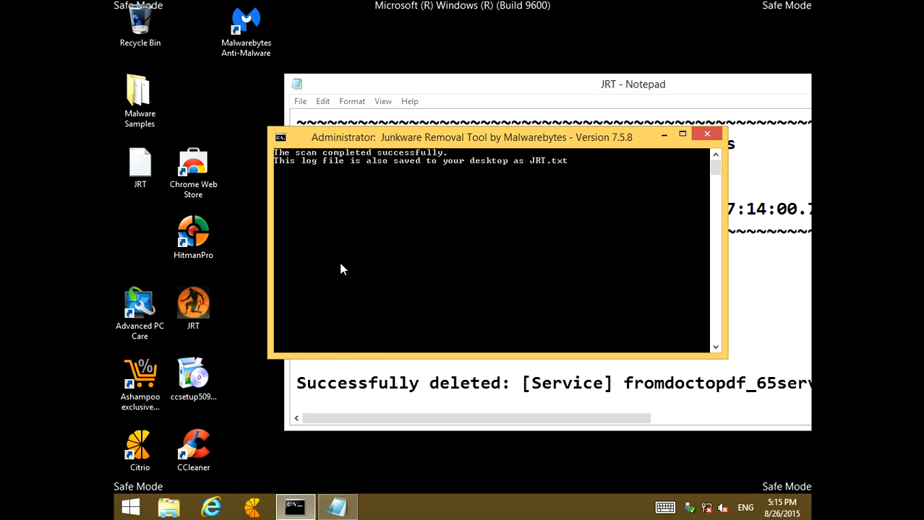
{"action": "left_click", "coordinate": [762, 254]}
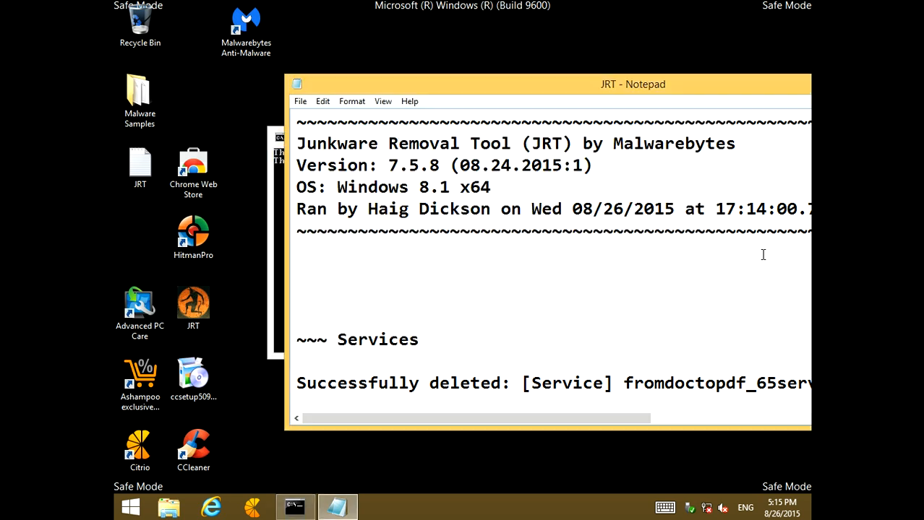
{"action": "double_click", "coordinate": [498, 86]}
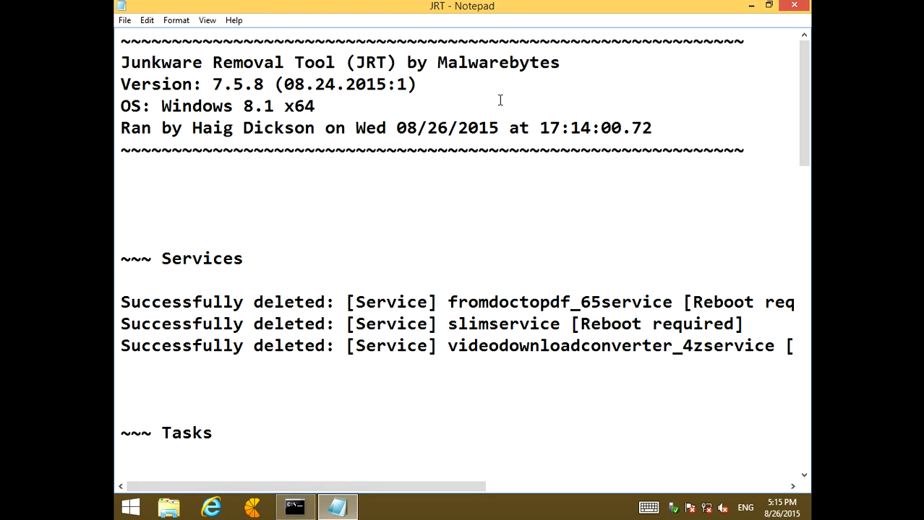
{"action": "left_click_drag", "start_coordinate": [213, 323], "coordinate": [531, 323]}
{"action": "left_click", "coordinate": [530, 323]}
{"action": "left_click_drag", "start_coordinate": [550, 347], "coordinate": [767, 346]}
{"action": "left_click", "coordinate": [670, 346]}
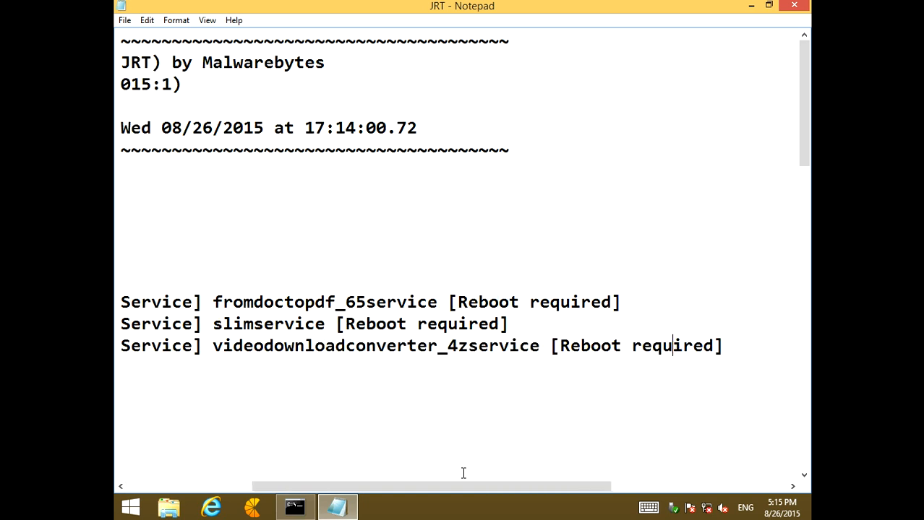
{"action": "left_click_drag", "start_coordinate": [510, 348], "coordinate": [163, 380]}
Examine the full paths and program names of the deleted scheduled tasks in the log's Tasks section
{"action": "scroll", "coordinate": [370, 421], "scroll_direction": "down", "scroll_amount": 2}
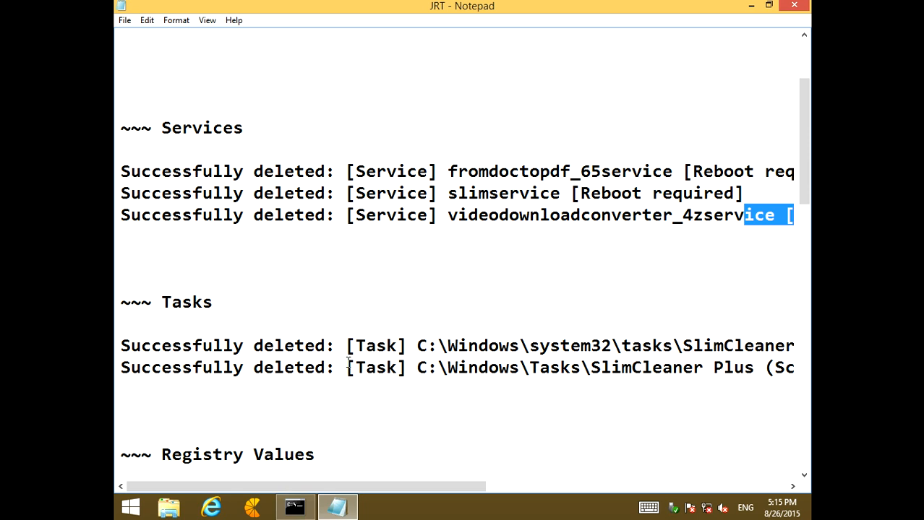
{"action": "left_click_drag", "start_coordinate": [426, 348], "coordinate": [735, 359]}
{"action": "left_click", "coordinate": [733, 358]}
{"action": "left_click_drag", "start_coordinate": [226, 344], "coordinate": [403, 345]}
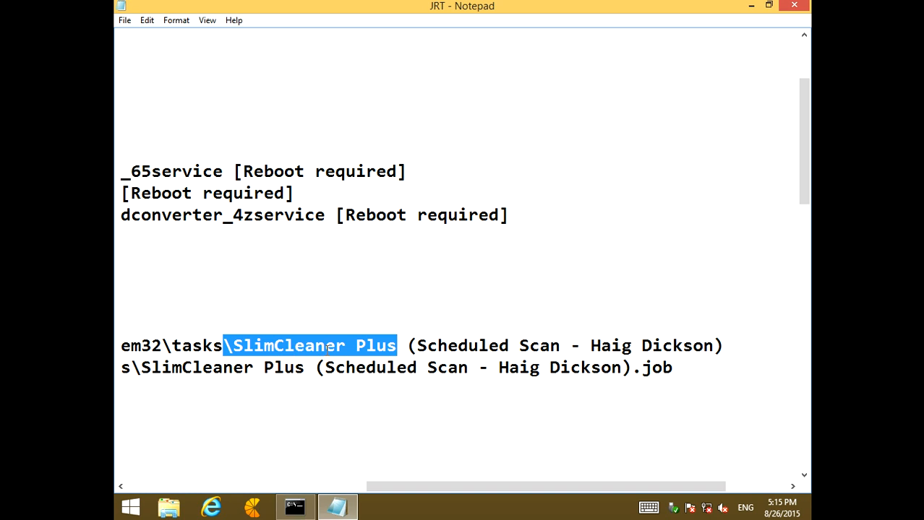
{"action": "double_click", "coordinate": [371, 349]}
{"action": "left_click_drag", "start_coordinate": [172, 346], "coordinate": [314, 349]}
{"action": "left_click", "coordinate": [313, 351]}
{"action": "left_click_drag", "start_coordinate": [257, 389], "coordinate": [238, 367]}
Examine the deleted registry values, registry keys, files and folders in the rest of the JRT log, and close the log
{"action": "scroll", "coordinate": [234, 376], "scroll_direction": "down", "scroll_amount": 2}
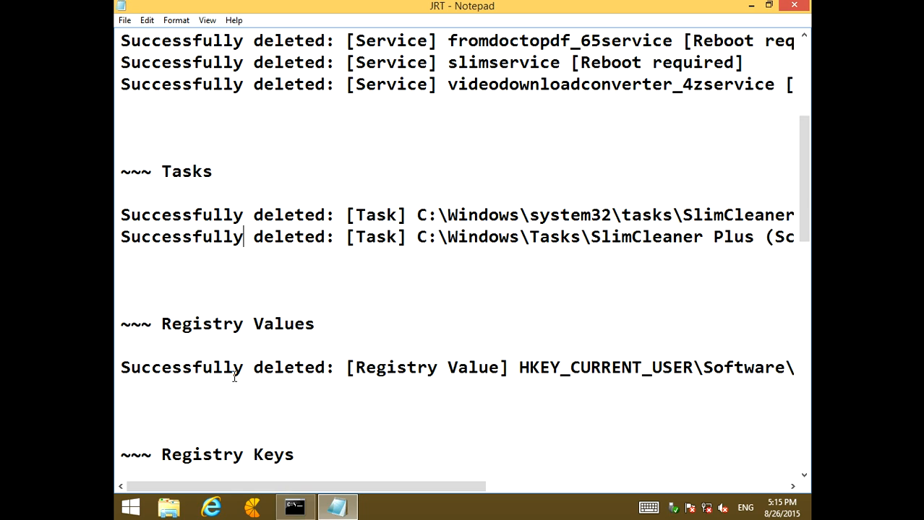
{"action": "left_click_drag", "start_coordinate": [359, 492], "coordinate": [670, 487]}
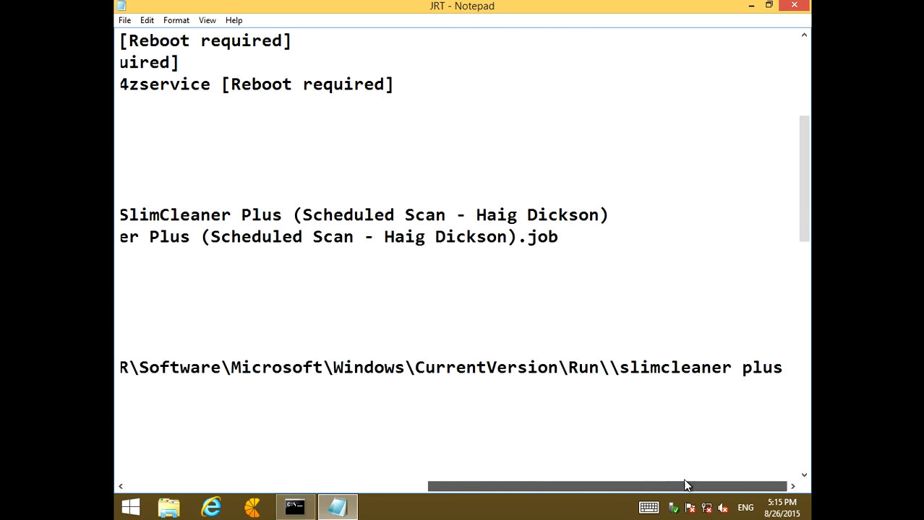
{"action": "left_click_drag", "start_coordinate": [611, 368], "coordinate": [734, 367]}
{"action": "left_click", "coordinate": [619, 435]}
{"action": "left_click_drag", "start_coordinate": [532, 487], "coordinate": [216, 488]}
{"action": "scroll", "coordinate": [250, 424], "scroll_direction": "down", "scroll_amount": 4}
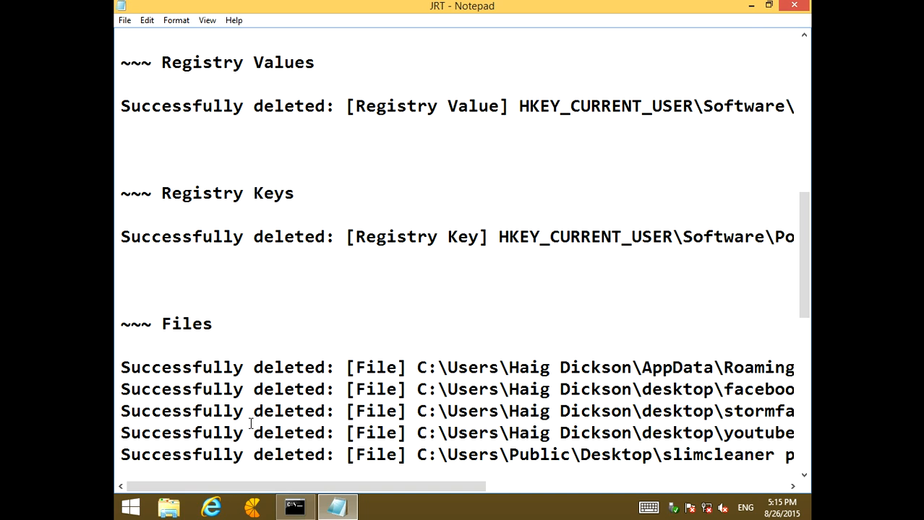
{"action": "scroll", "coordinate": [251, 425], "scroll_direction": "down", "scroll_amount": 2}
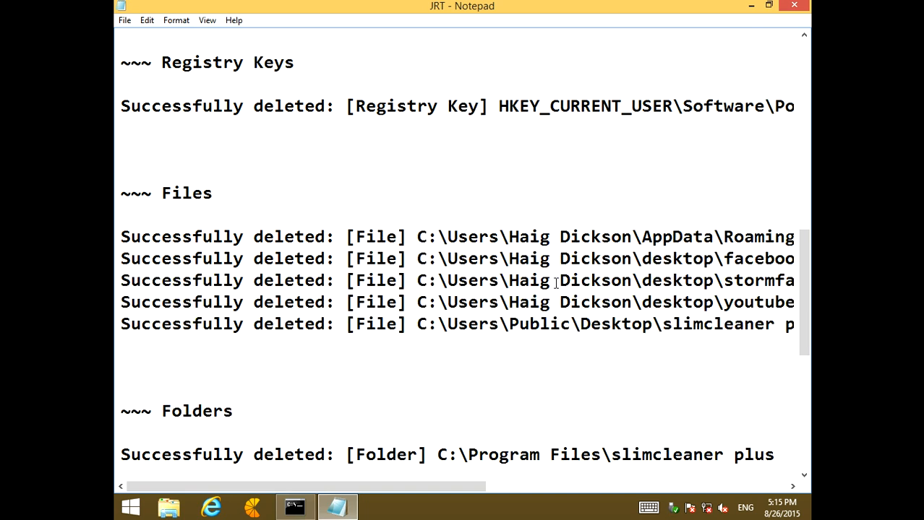
{"action": "left_click_drag", "start_coordinate": [403, 488], "coordinate": [513, 486]}
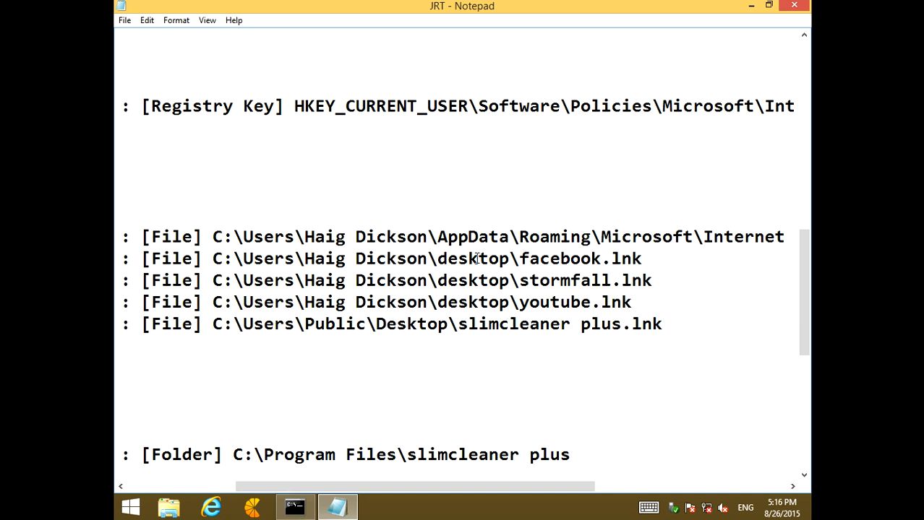
{"action": "left_click_drag", "start_coordinate": [517, 259], "coordinate": [656, 258]}
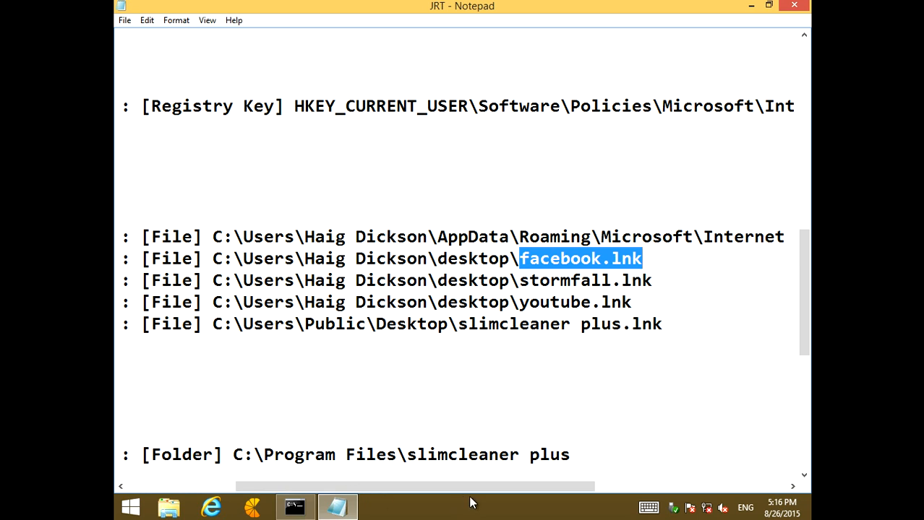
{"action": "left_click_drag", "start_coordinate": [560, 478], "coordinate": [542, 477]}
{"action": "left_click", "coordinate": [499, 435]}
{"action": "scroll", "coordinate": [498, 437], "scroll_direction": "down", "scroll_amount": 3}
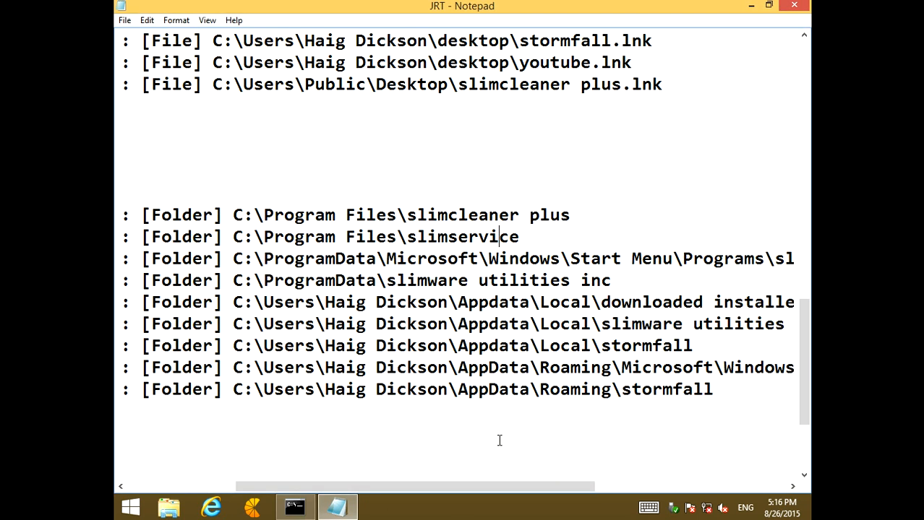
{"action": "scroll", "coordinate": [502, 428], "scroll_direction": "down", "scroll_amount": 3}
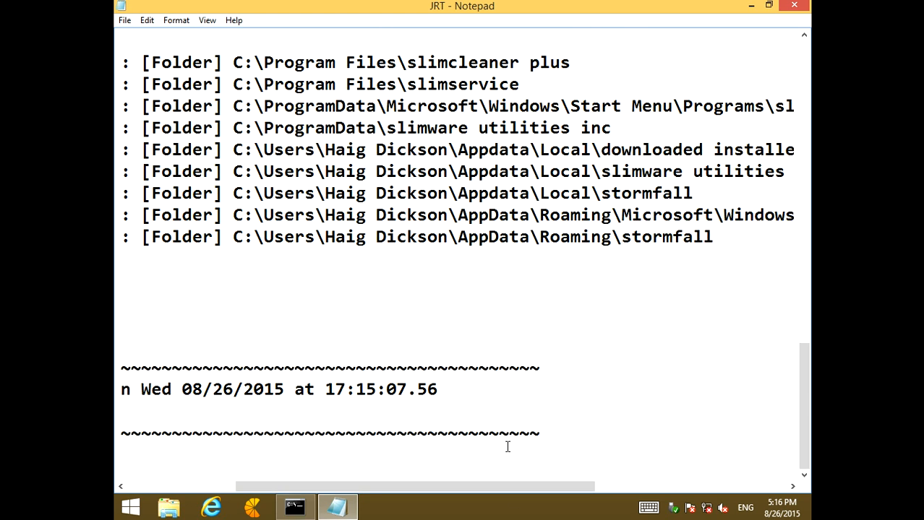
{"action": "scroll", "coordinate": [421, 436], "scroll_direction": "up", "scroll_amount": 7}
{"action": "scroll", "coordinate": [422, 419], "scroll_direction": "up", "scroll_amount": 10}
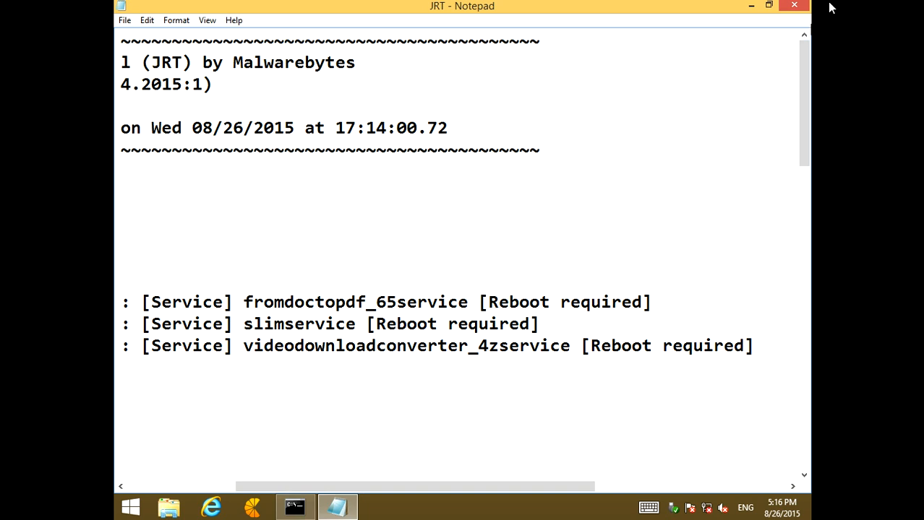
{"action": "left_click", "coordinate": [794, 7]}
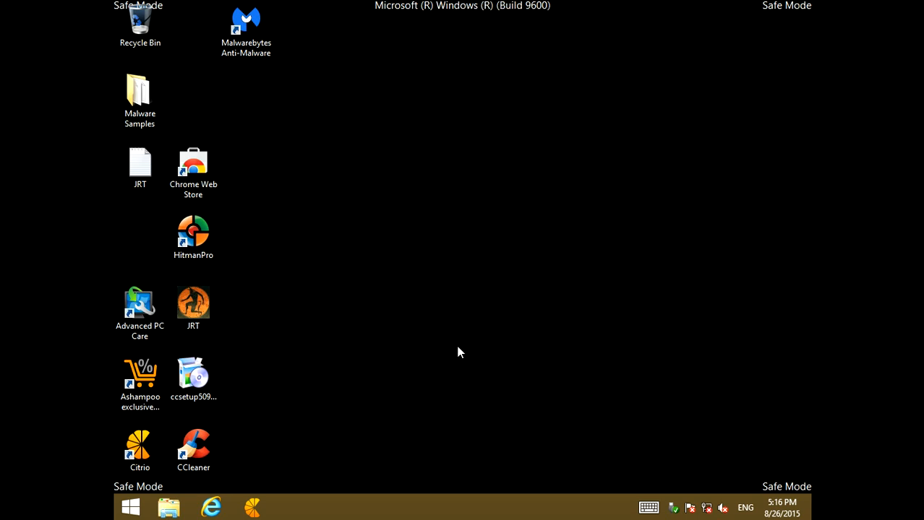
Restart the computer to complete the Junkware Removal Tool deletions
{"action": "left_click", "coordinate": [133, 509]}
{"action": "right_click", "coordinate": [134, 508]}
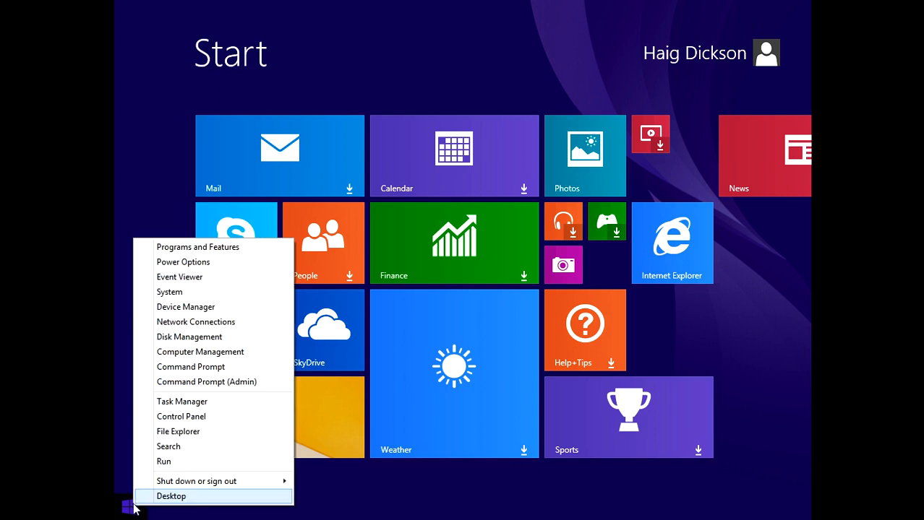
{"action": "mouse_move", "coordinate": [235, 486]}
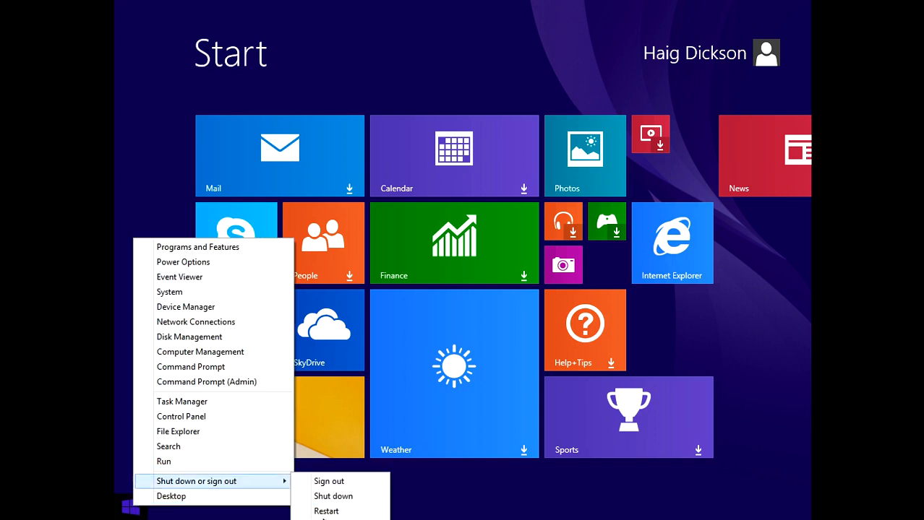
{"action": "left_click", "coordinate": [325, 513]}
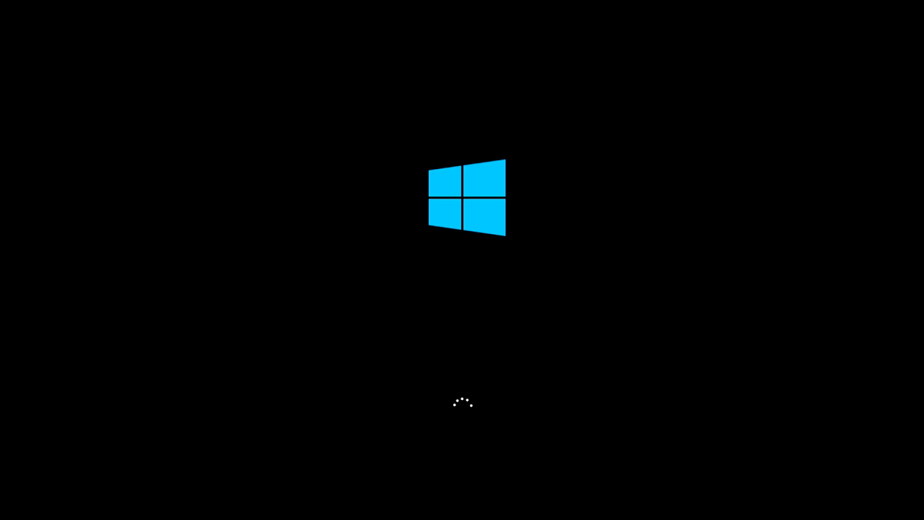
Close Windows Help and Support and open Internet Explorer in a maximized window
{"action": "left_click", "coordinate": [827, 13]}
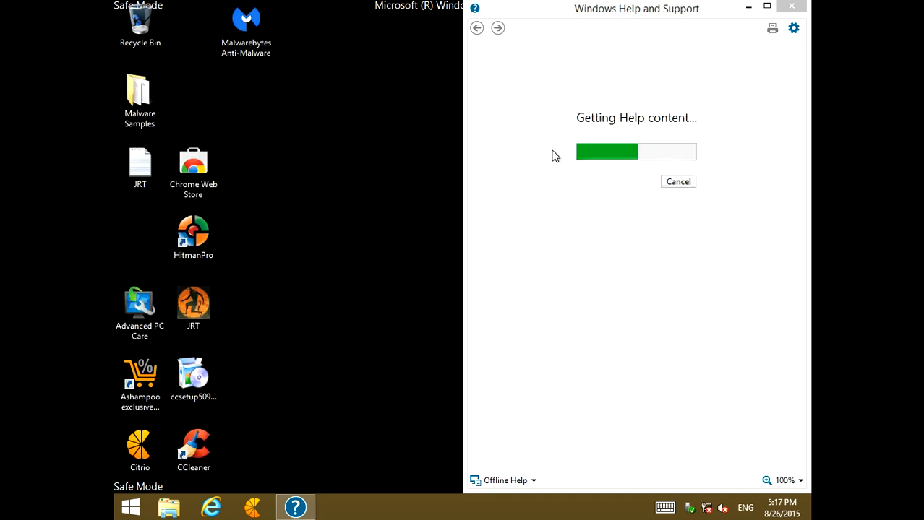
{"action": "left_click", "coordinate": [795, 8]}
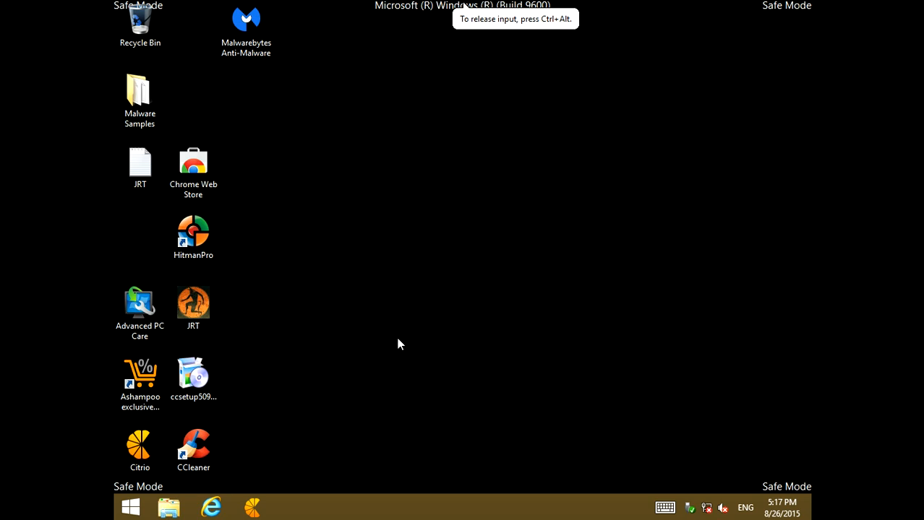
{"action": "left_click", "coordinate": [211, 508]}
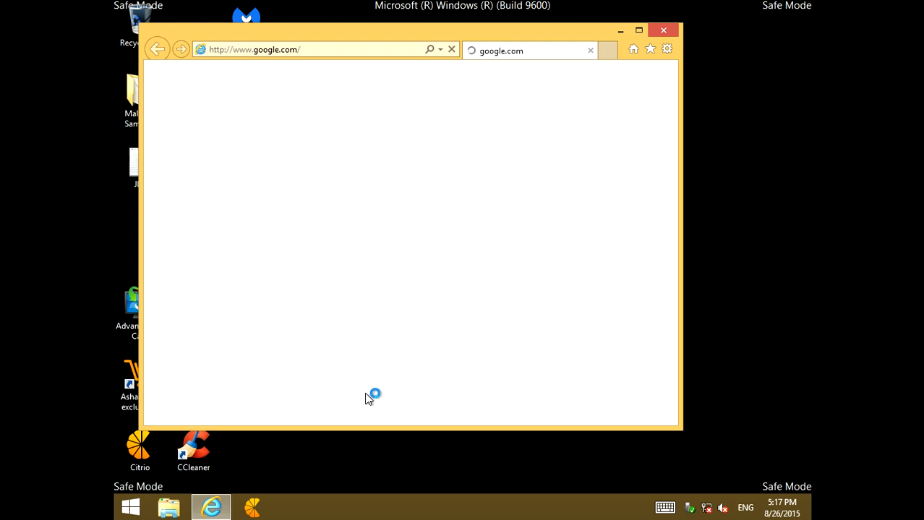
{"action": "left_click", "coordinate": [637, 38]}
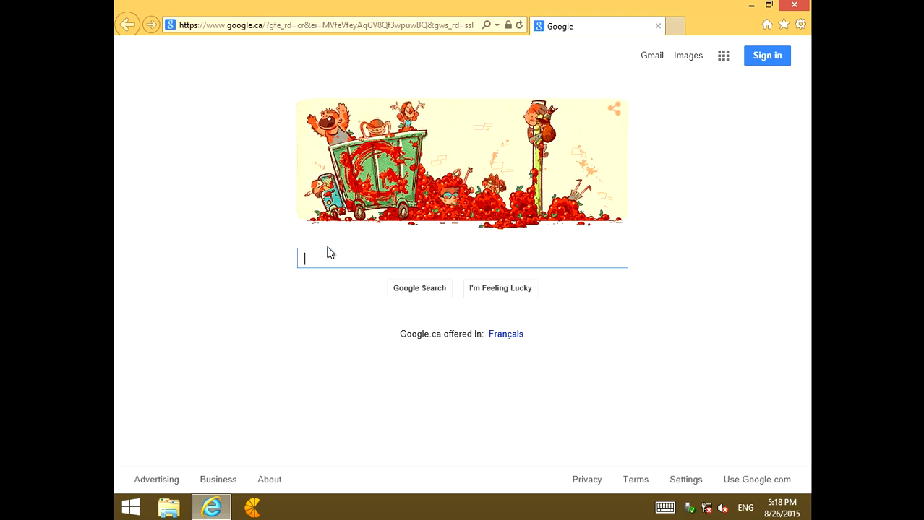
Search Google for "adwc" and open the AdwCleaner download page on Bleeping Computer
{"action": "type", "text": "ad"}
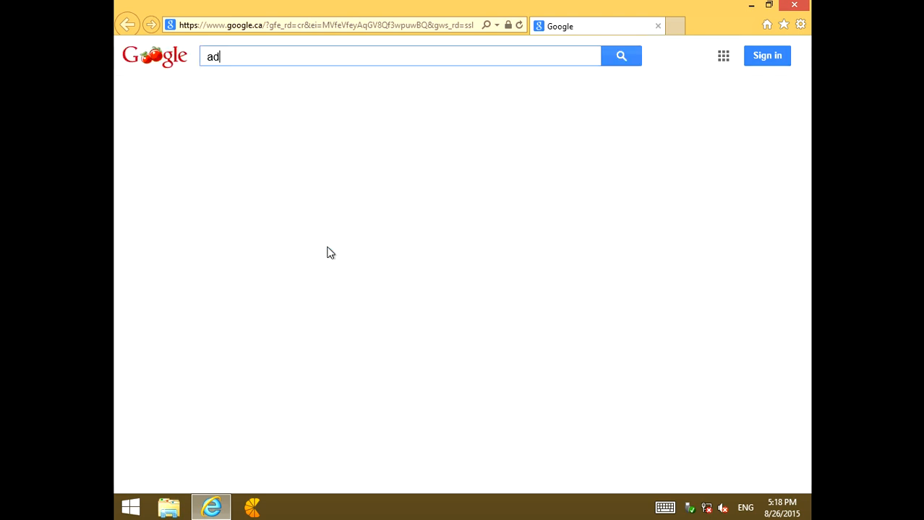
{"action": "type", "text": "wc"}
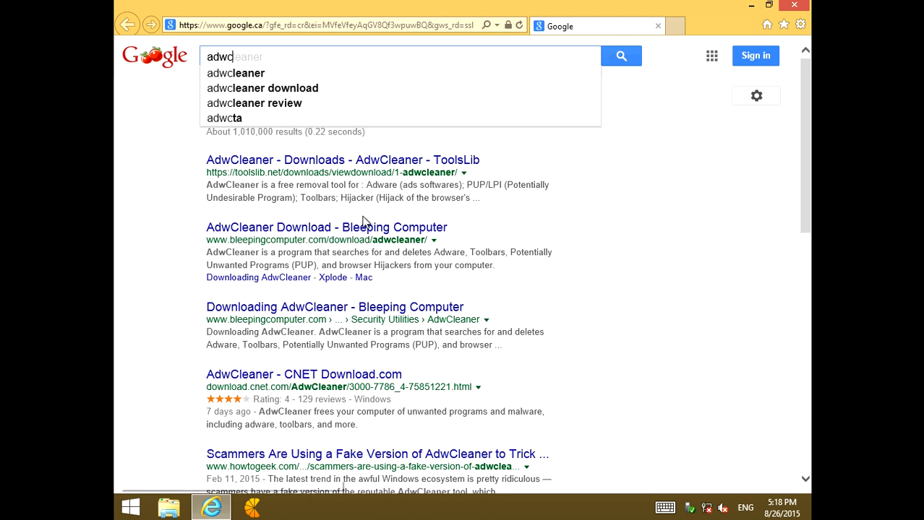
{"action": "left_click", "coordinate": [327, 231]}
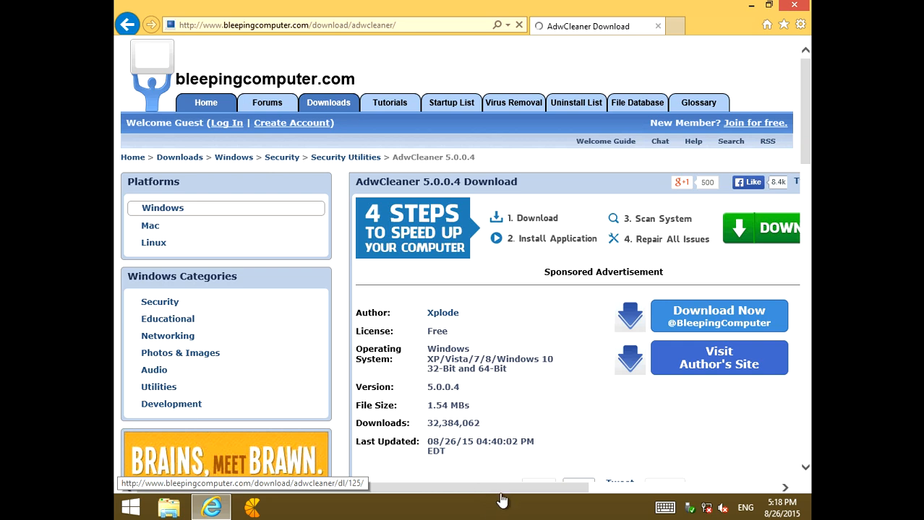
Request the AdwCleaner download from BleepingComputer, using the page's manual link for downloads that do not begin automatically
{"action": "left_click", "coordinate": [685, 319]}
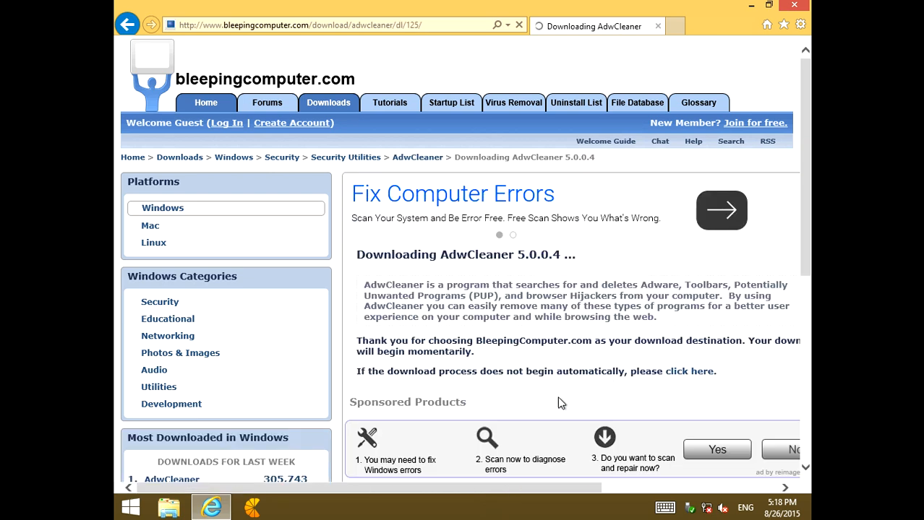
{"action": "left_click_drag", "start_coordinate": [516, 492], "coordinate": [627, 493]}
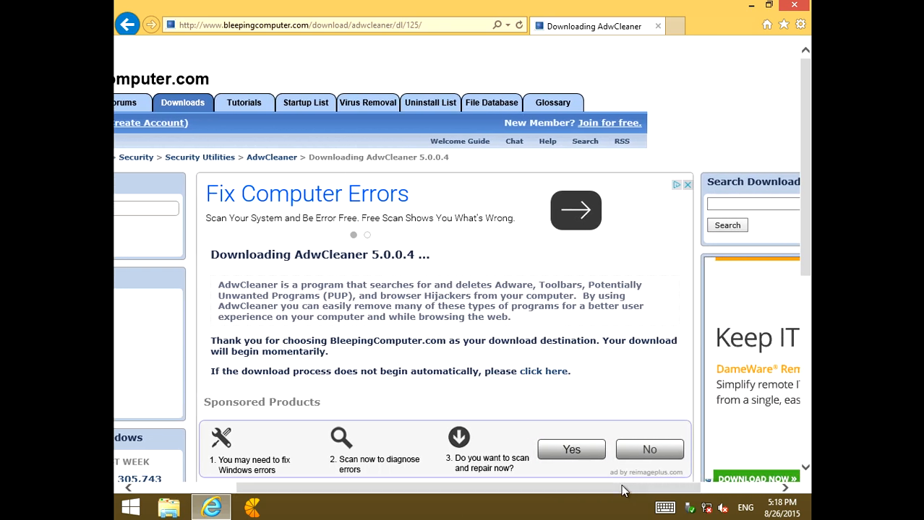
{"action": "left_click", "coordinate": [551, 374]}
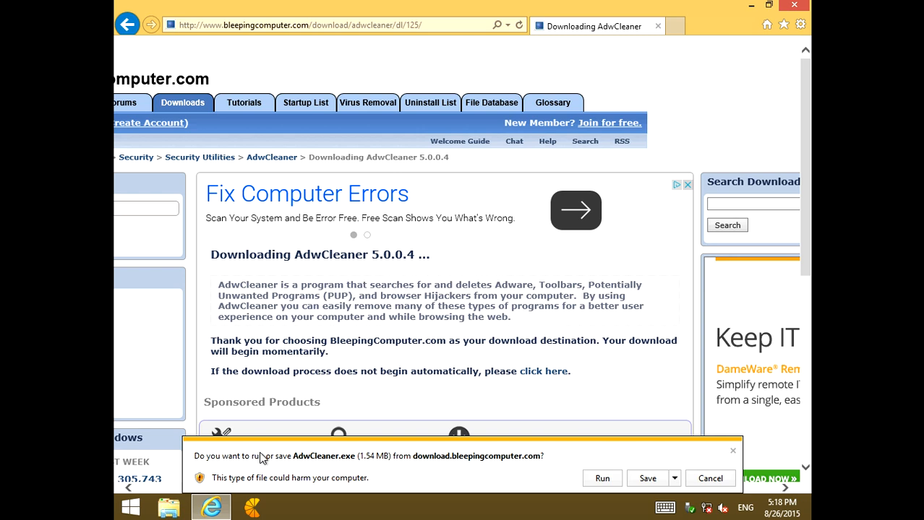
Run AdwCleaner.exe, close the browser behind it and scan the computer
{"action": "left_click", "coordinate": [601, 479]}
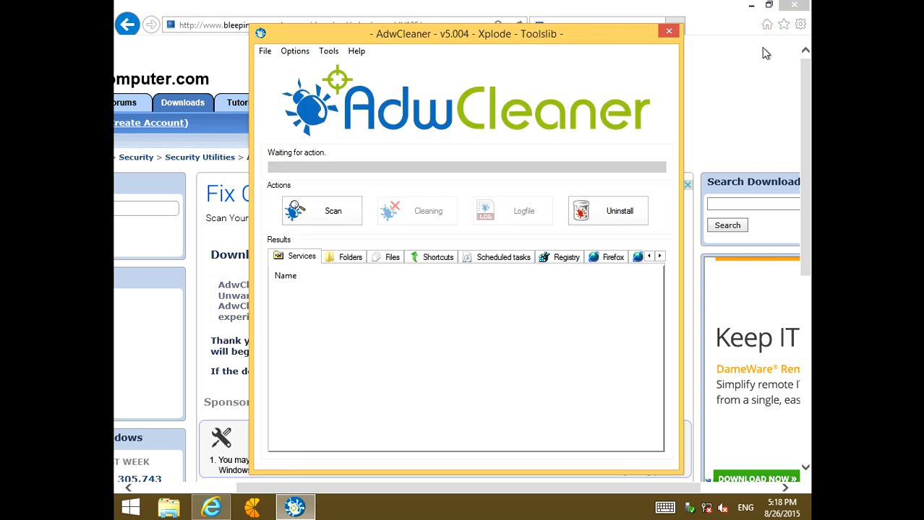
{"action": "left_click", "coordinate": [793, 7]}
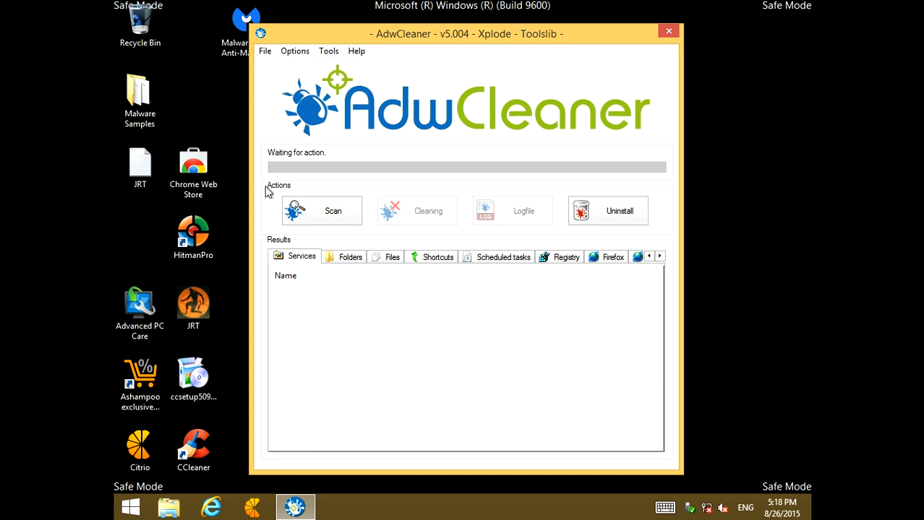
{"action": "left_click", "coordinate": [317, 211]}
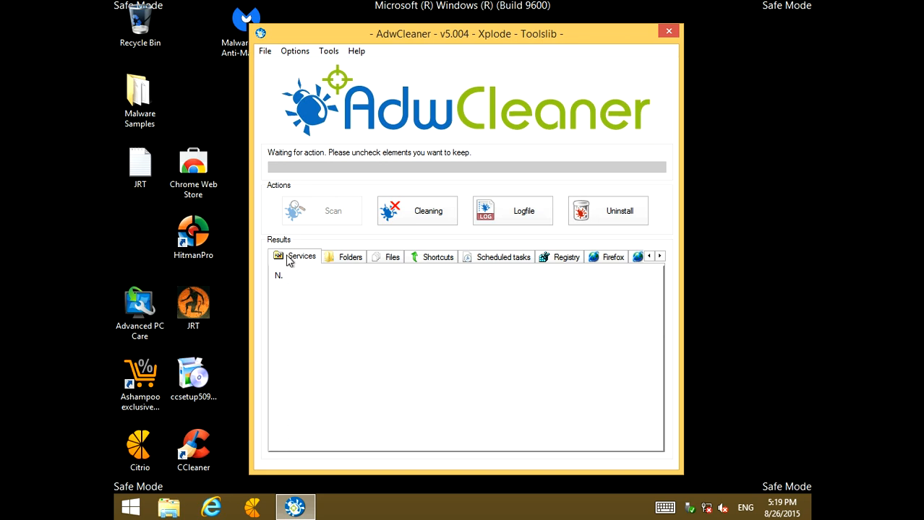
Examine the AdwCleaner scan results for folders, files, shortcuts, scheduled tasks, registry, Firefox and Chrome
{"action": "left_click", "coordinate": [345, 257]}
{"action": "left_click", "coordinate": [393, 260]}
{"action": "left_click", "coordinate": [427, 260]}
{"action": "left_click", "coordinate": [476, 259]}
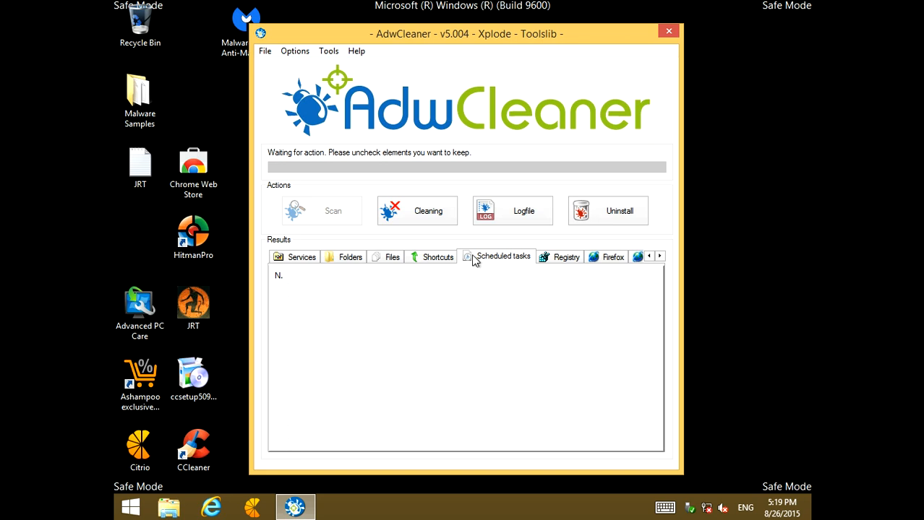
{"action": "left_click", "coordinate": [572, 260]}
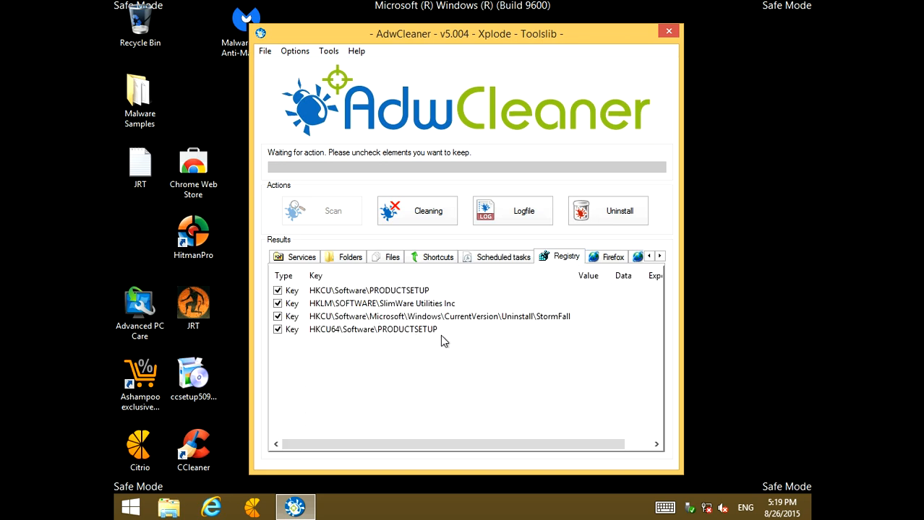
{"action": "left_click", "coordinate": [391, 307]}
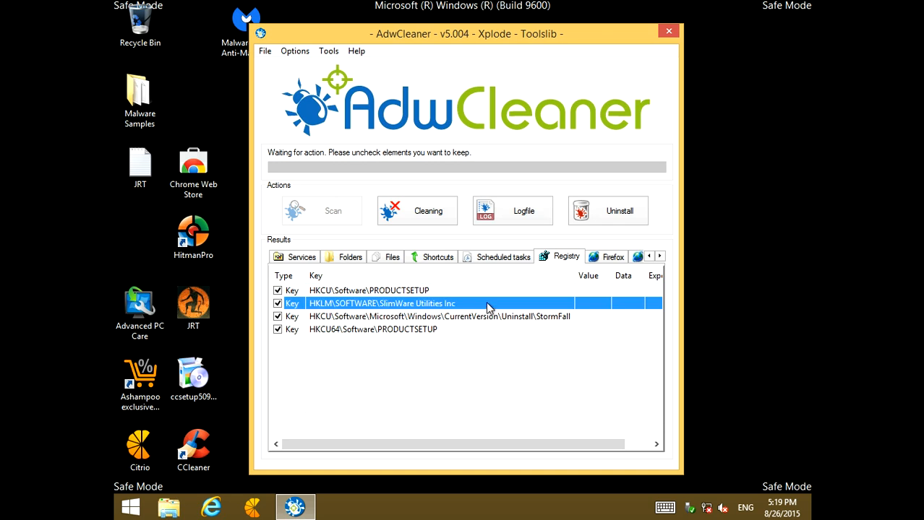
{"action": "left_click", "coordinate": [614, 259]}
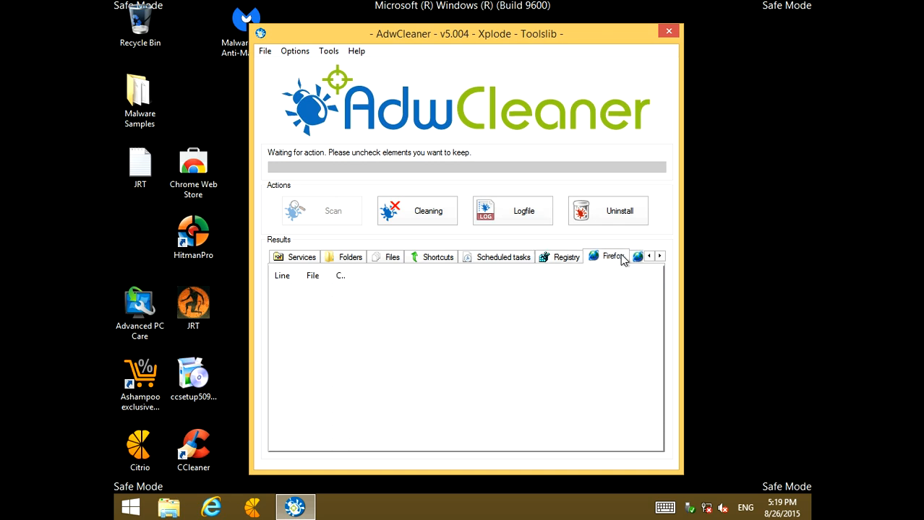
{"action": "left_click", "coordinate": [634, 257]}
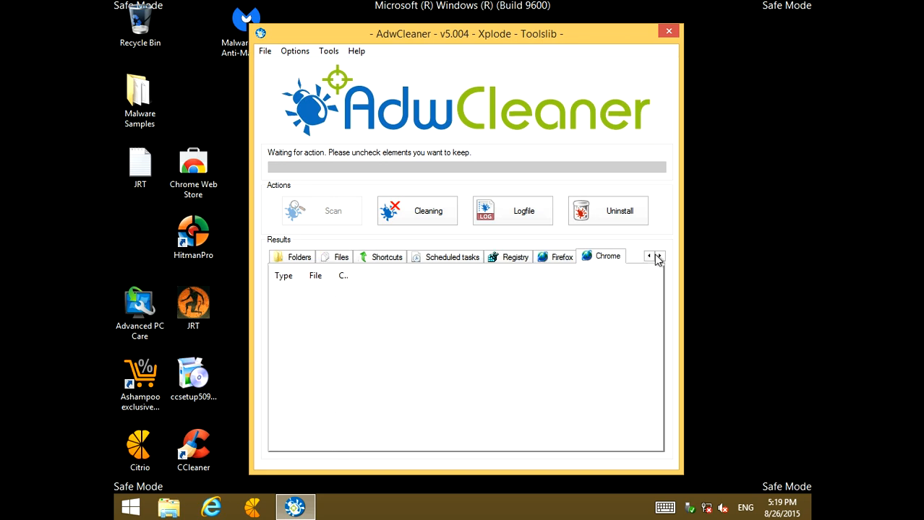
Recheck the AdwCleaner result categories from services through scheduled tasks, ending with the registry keys selected for removal
{"action": "left_click", "coordinate": [649, 257]}
{"action": "left_click", "coordinate": [416, 259]}
{"action": "left_click", "coordinate": [387, 260]}
{"action": "left_click", "coordinate": [501, 259]}
{"action": "left_click", "coordinate": [556, 260]}
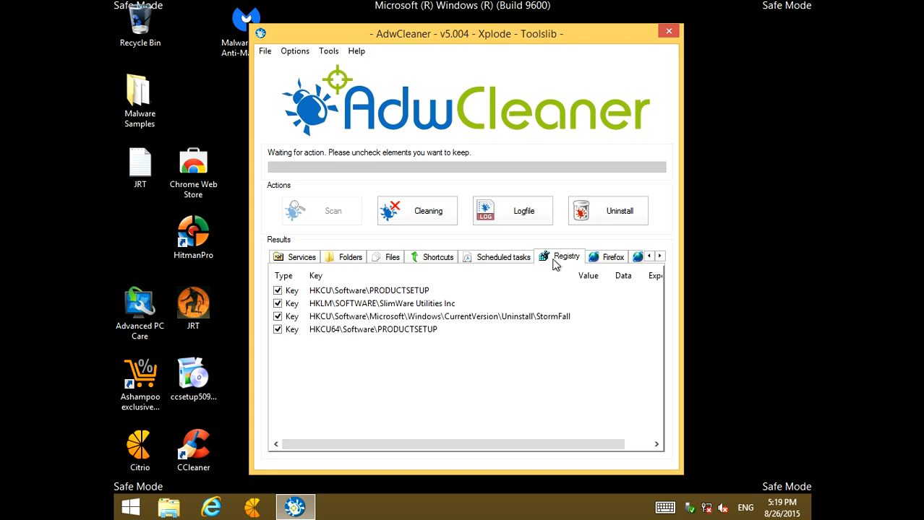
{"action": "left_click", "coordinate": [305, 258]}
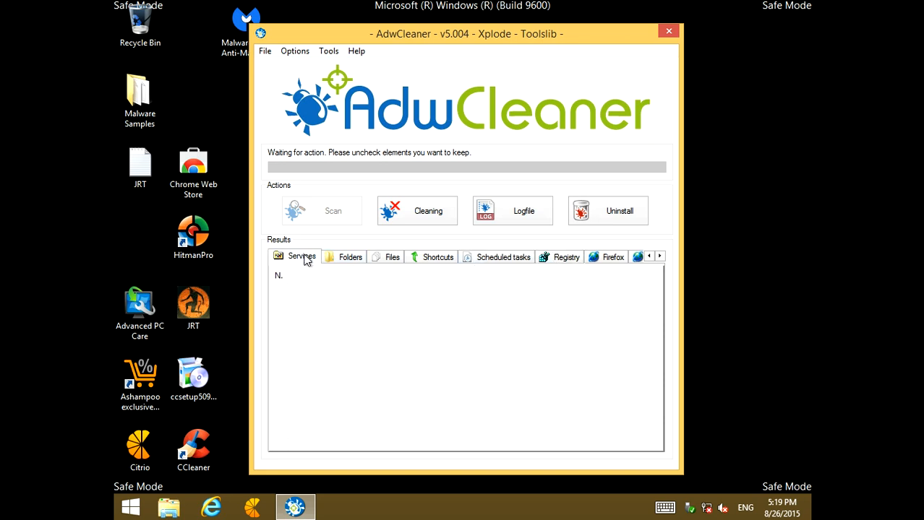
{"action": "left_click", "coordinate": [344, 261]}
{"action": "left_click", "coordinate": [383, 259]}
{"action": "left_click", "coordinate": [431, 258]}
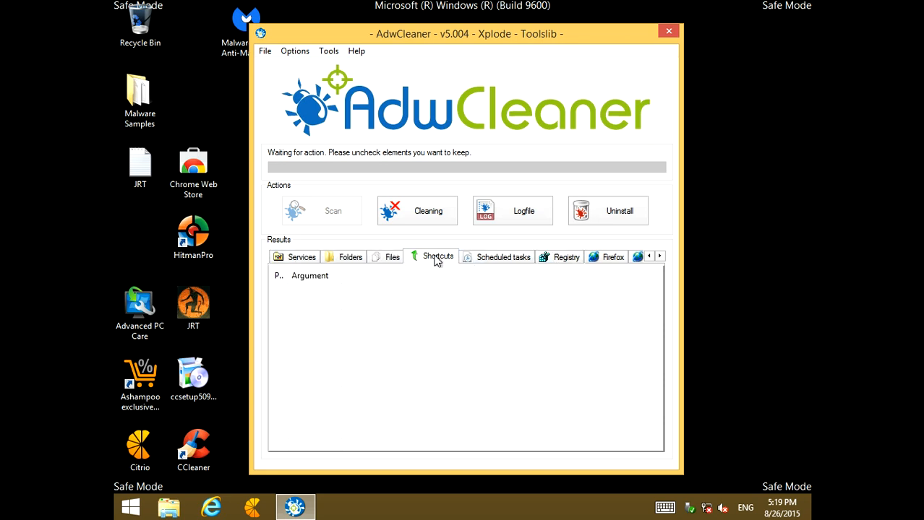
{"action": "left_click", "coordinate": [509, 258]}
{"action": "left_click", "coordinate": [575, 261]}
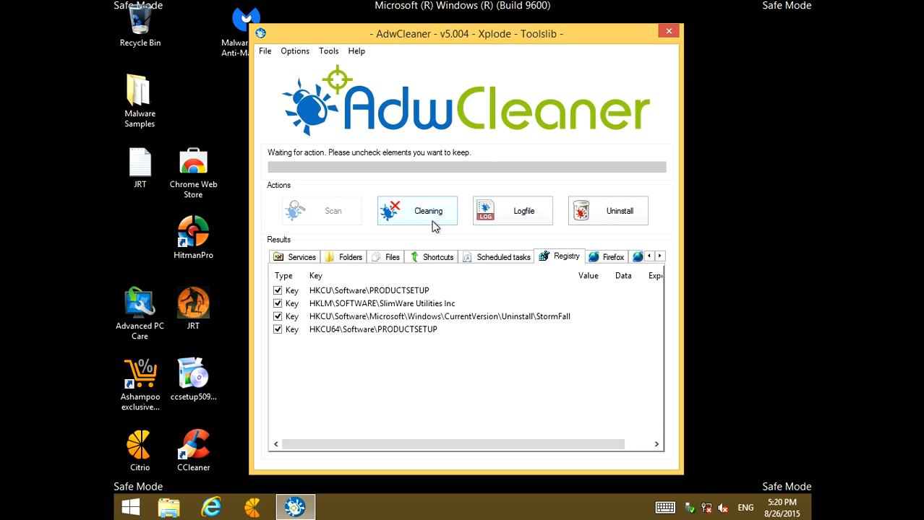
Clean the selected AdwCleaner detections, allowing all programs to be closed, and accept the computer restart
{"action": "left_click", "coordinate": [412, 214]}
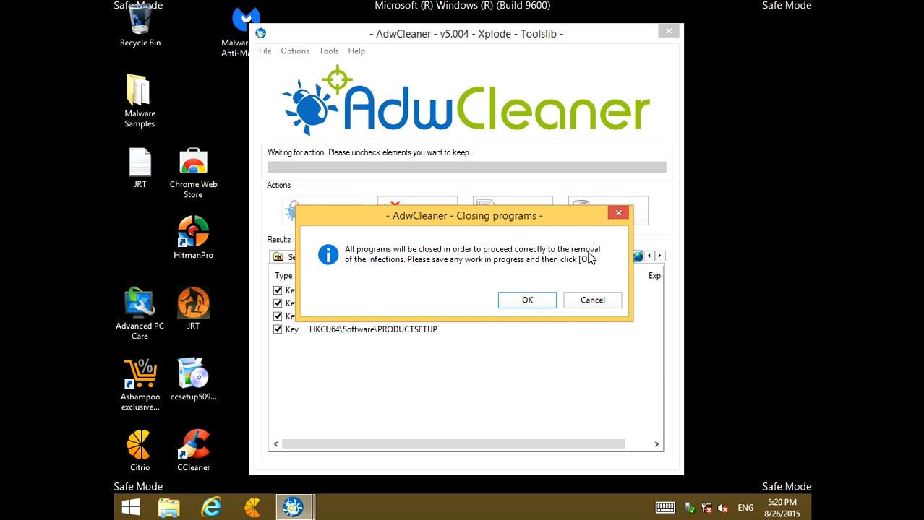
{"action": "left_click", "coordinate": [528, 300]}
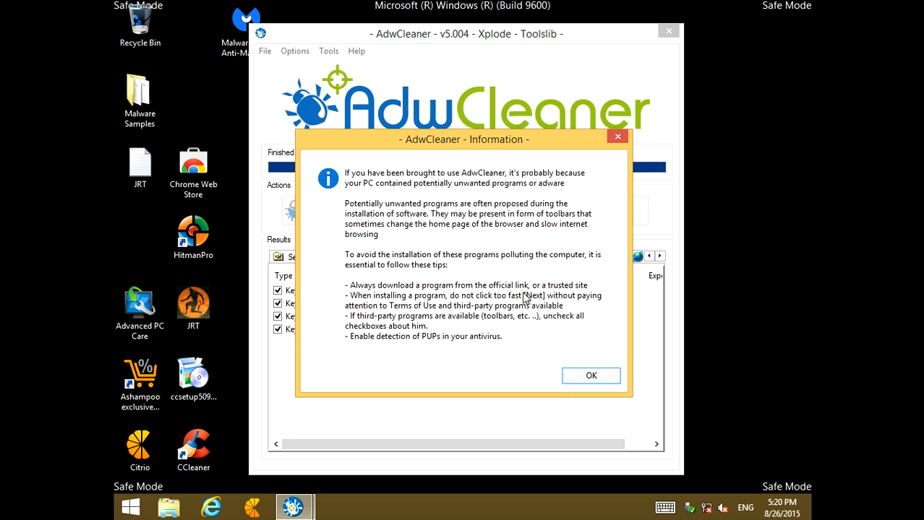
{"action": "left_click", "coordinate": [591, 375]}
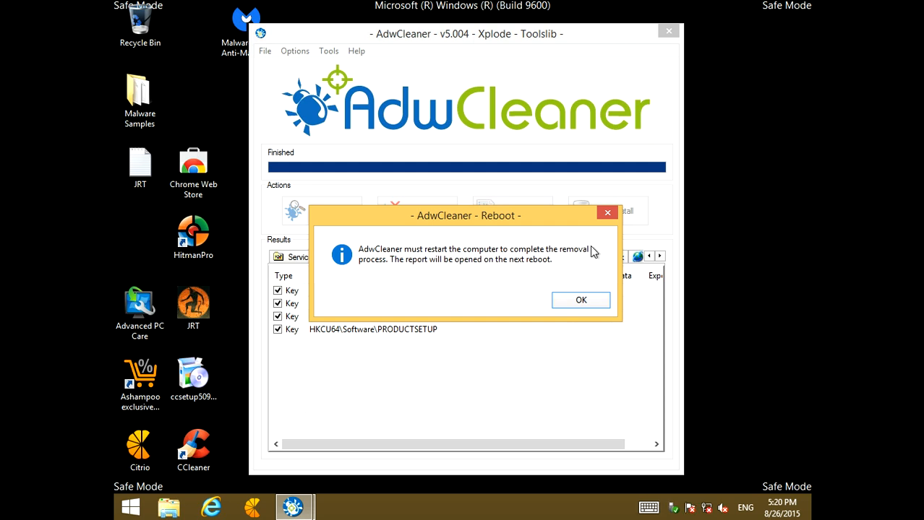
{"action": "left_click", "coordinate": [581, 301]}
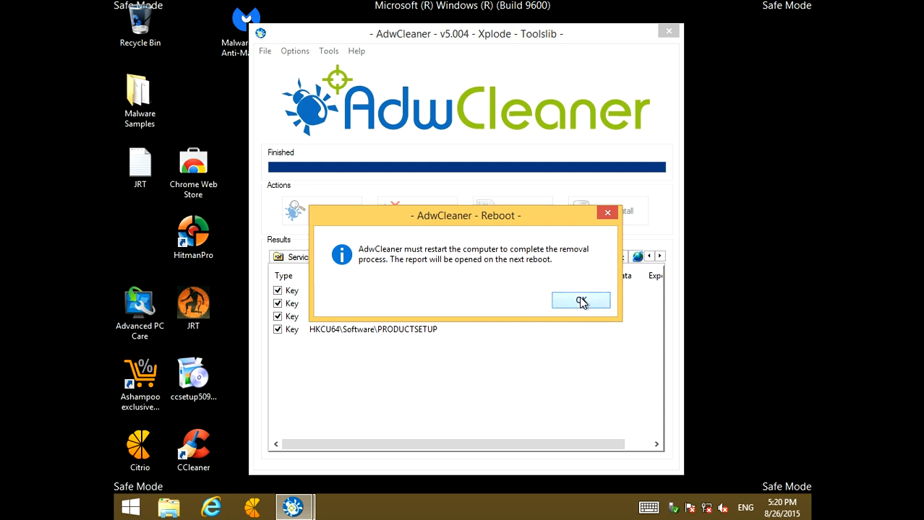
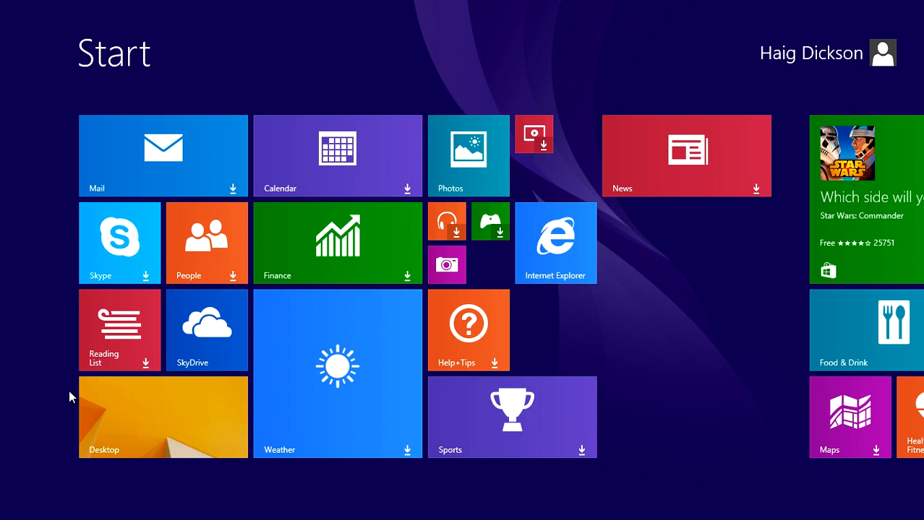
Go to the desktop and allow CCleaner to make changes to the computer
{"action": "left_click", "coordinate": [85, 421]}
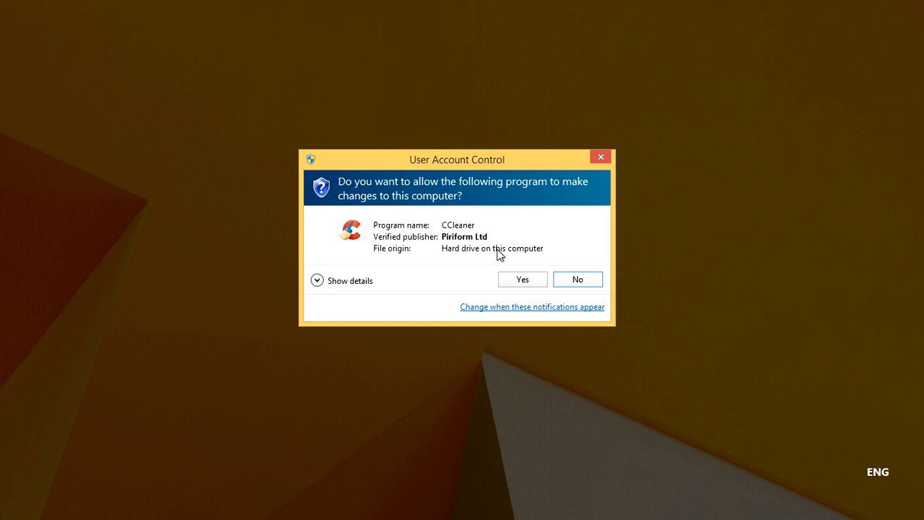
{"action": "left_click", "coordinate": [526, 281]}
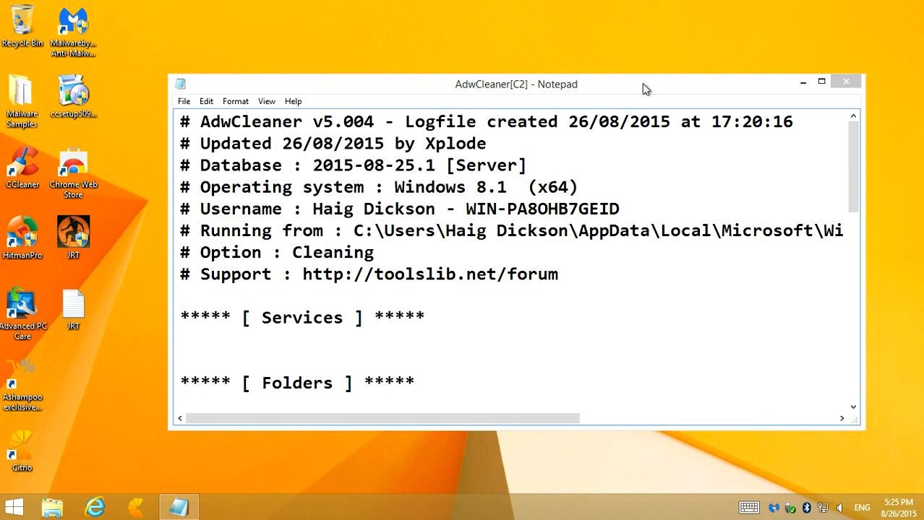
Review the deleted registry keys in the maximized AdwCleaner[C2] log, including the SlimWare Utilities entry, and close the log
{"action": "left_click", "coordinate": [821, 82]}
{"action": "left_click_drag", "start_coordinate": [128, 62], "coordinate": [411, 258]}
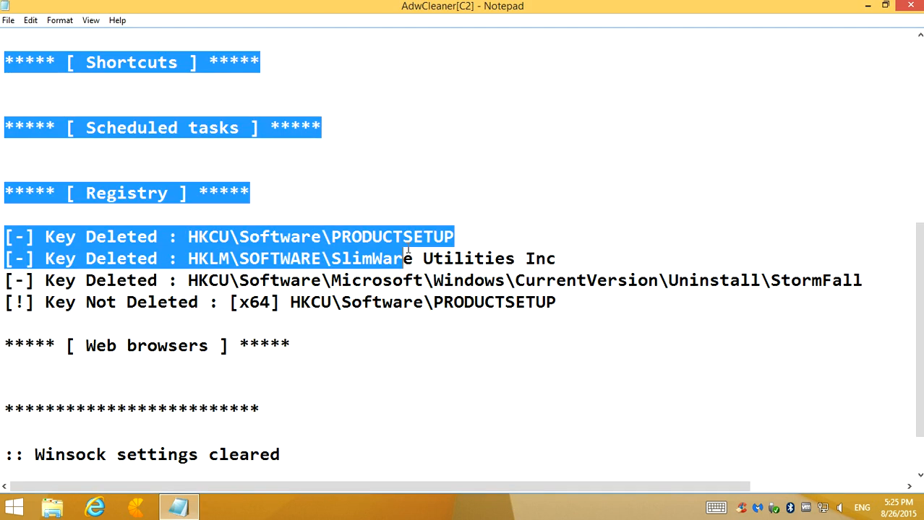
{"action": "left_click", "coordinate": [410, 259]}
{"action": "left_click_drag", "start_coordinate": [45, 237], "coordinate": [691, 299]}
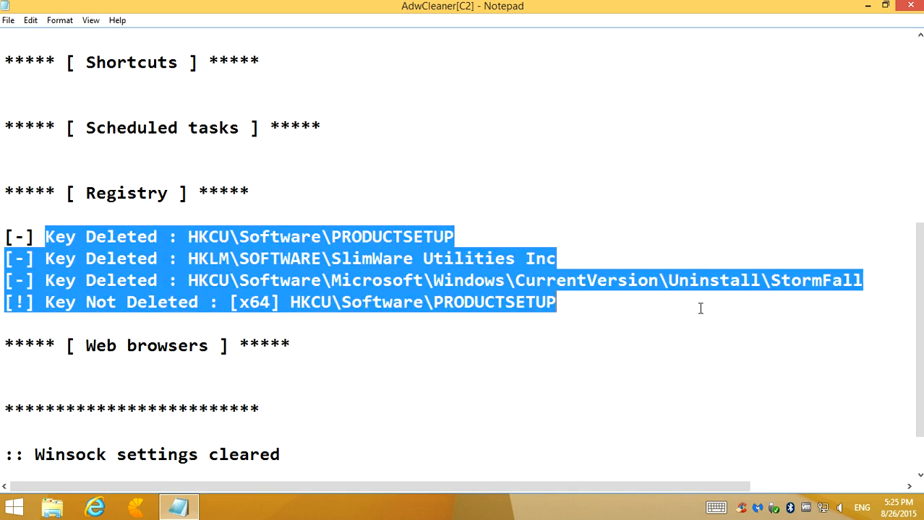
{"action": "left_click_drag", "start_coordinate": [548, 490], "coordinate": [609, 490]}
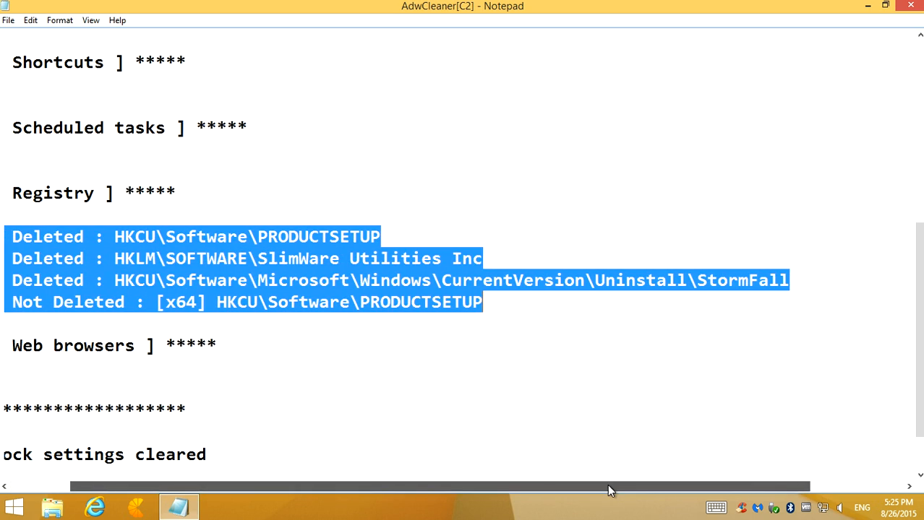
{"action": "left_click", "coordinate": [259, 236]}
{"action": "left_click_drag", "start_coordinate": [257, 259], "coordinate": [412, 259]}
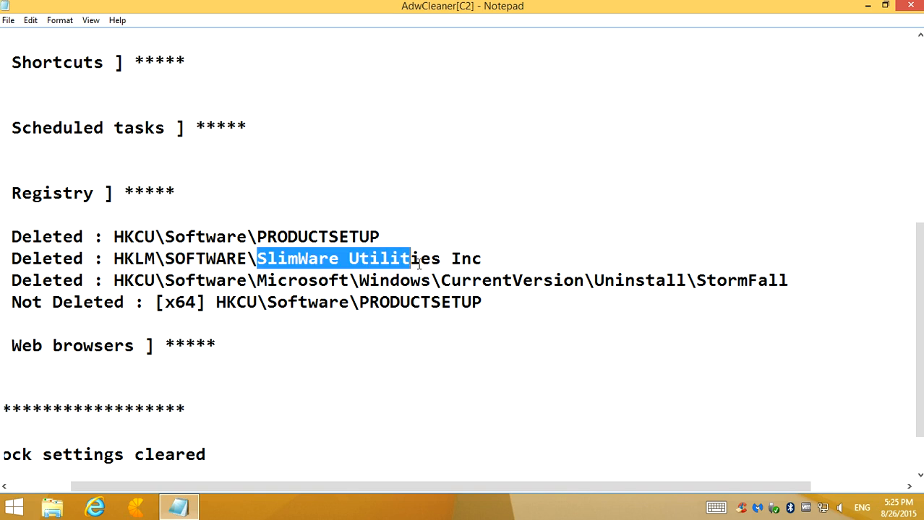
{"action": "left_click", "coordinate": [910, 5]}
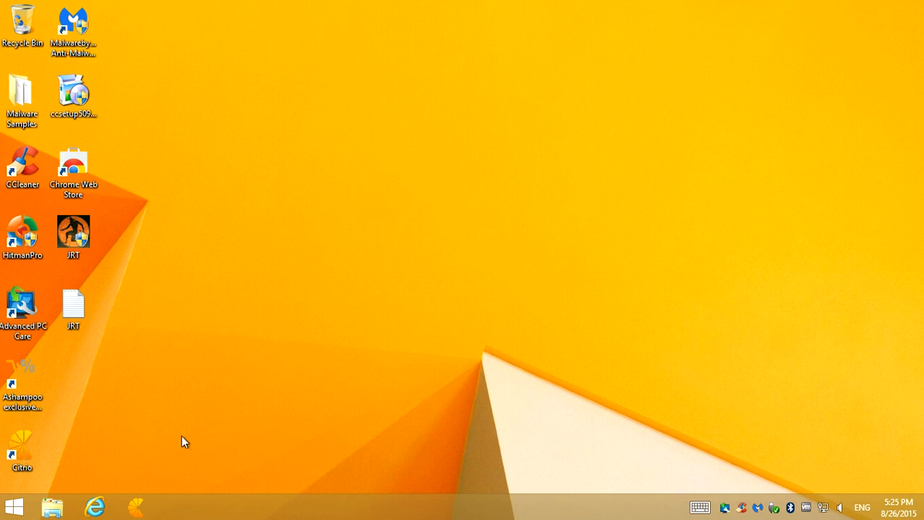
Open Internet Explorer, search Google for "google chrome" and open the official Chrome page
{"action": "left_click", "coordinate": [95, 508]}
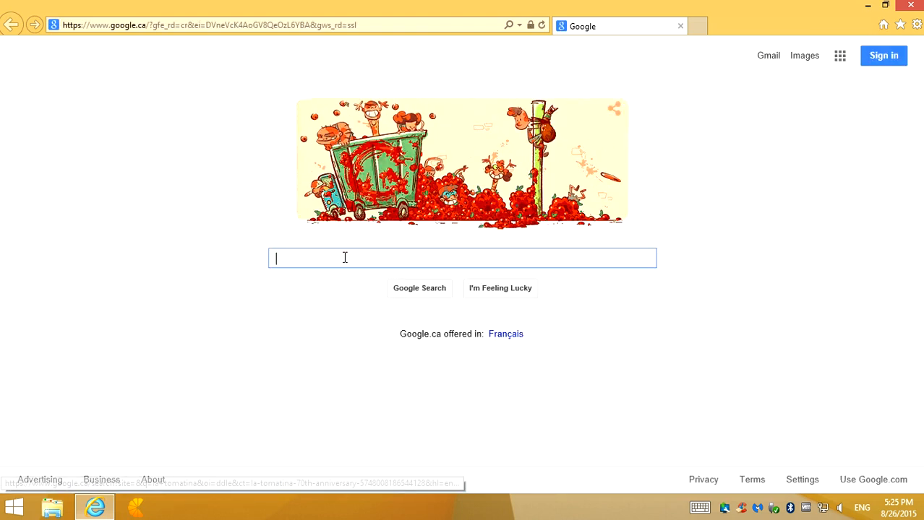
{"action": "type", "text": "Google Crome"}
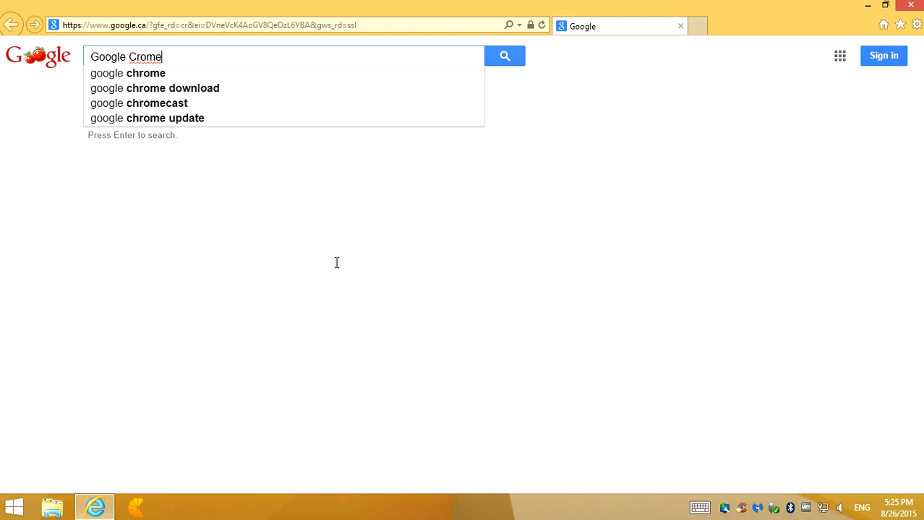
{"action": "left_click", "coordinate": [130, 76]}
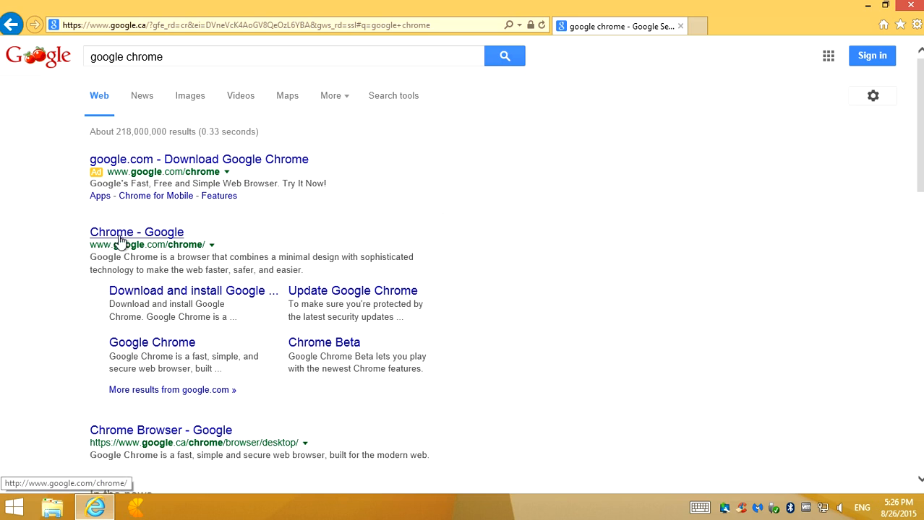
{"action": "left_click", "coordinate": [122, 236]}
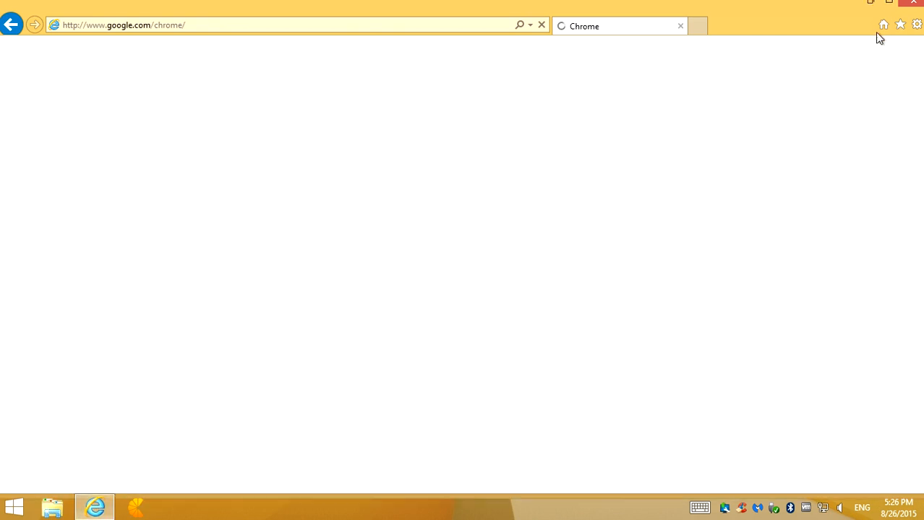
{"action": "left_click", "coordinate": [867, 5]}
{"action": "left_click", "coordinate": [94, 508]}
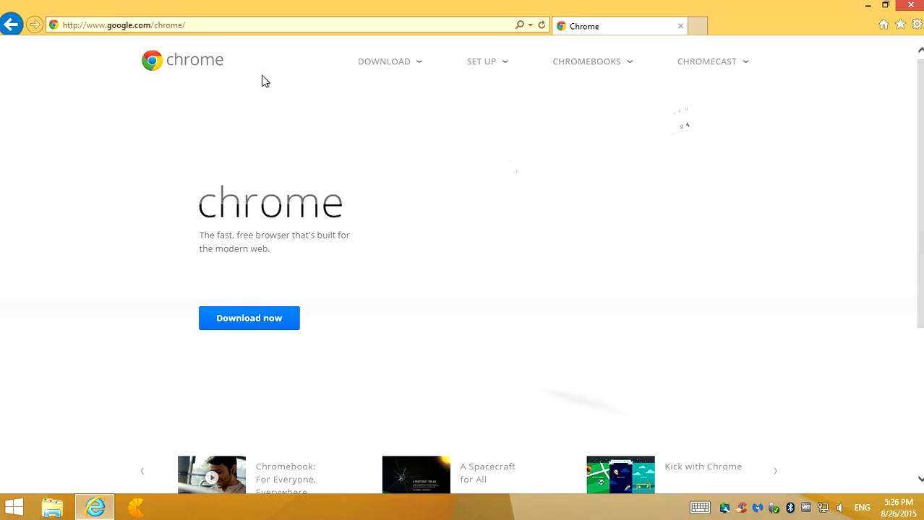
Search the web for "revo uninstaller", open its official site and dismiss the AutoComplete prompt
{"action": "left_click_drag", "start_coordinate": [196, 27], "coordinate": [147, 32]}
{"action": "left_click", "coordinate": [202, 25]}
{"action": "key", "text": "ctrl+a"}
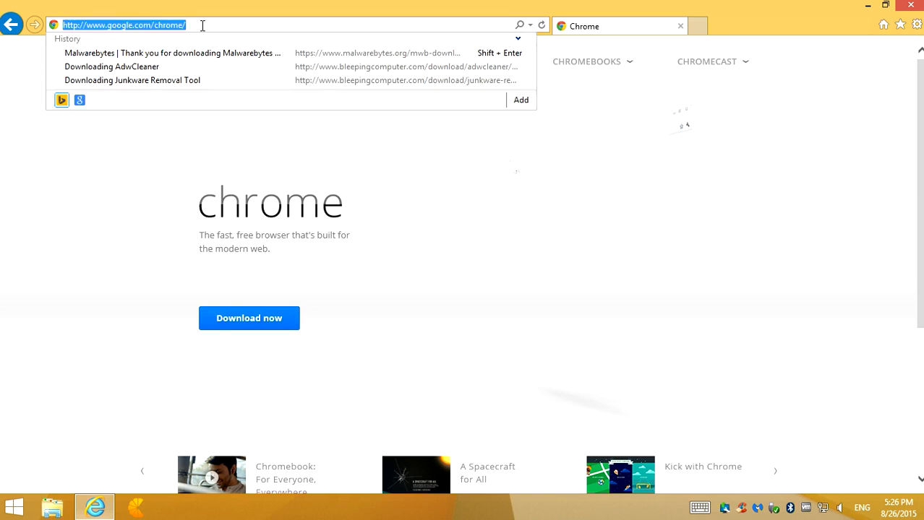
{"action": "key", "text": "BackSpace"}
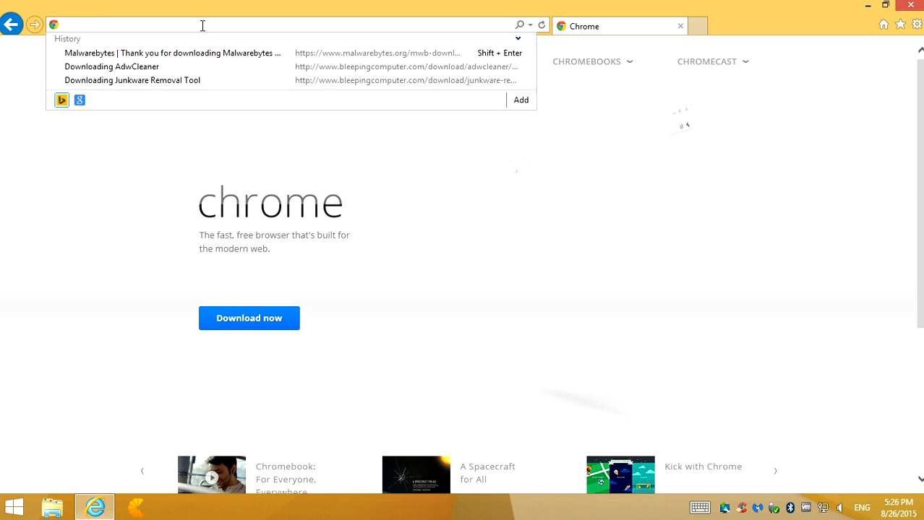
{"action": "type", "text": "revo un"}
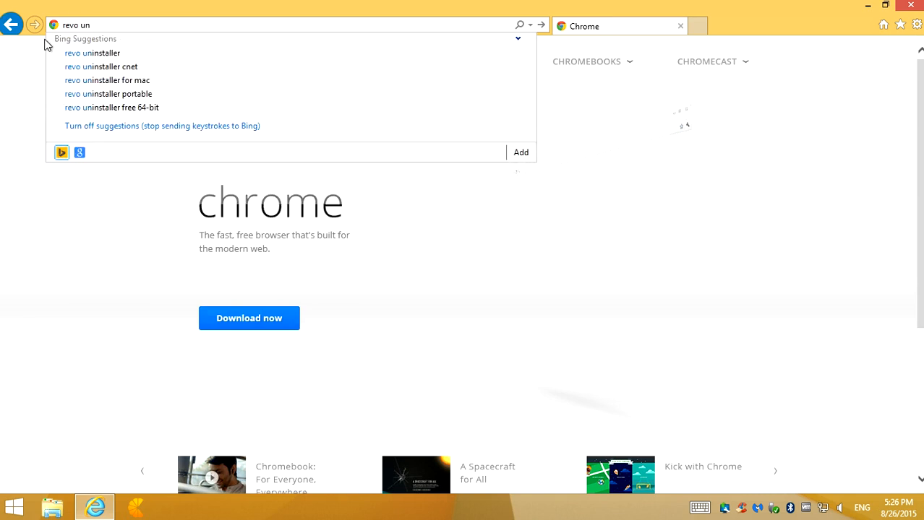
{"action": "key", "text": "Return"}
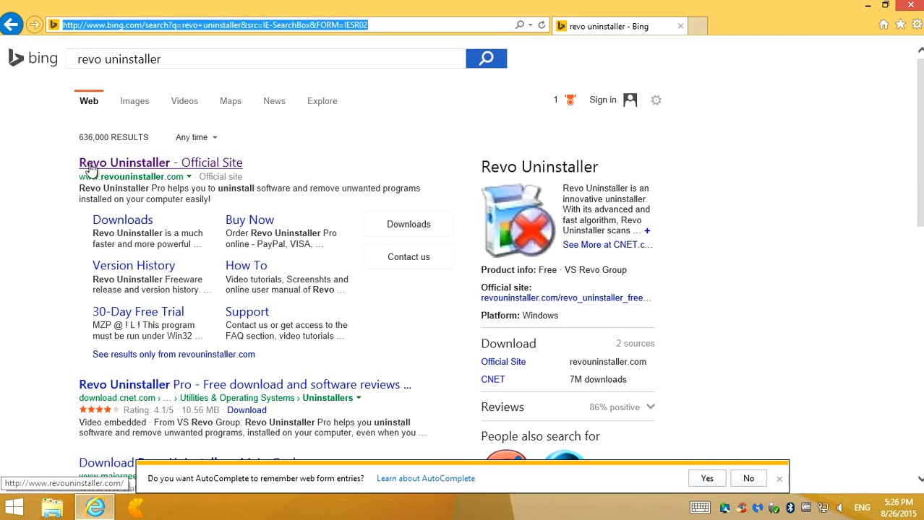
{"action": "left_click", "coordinate": [154, 167]}
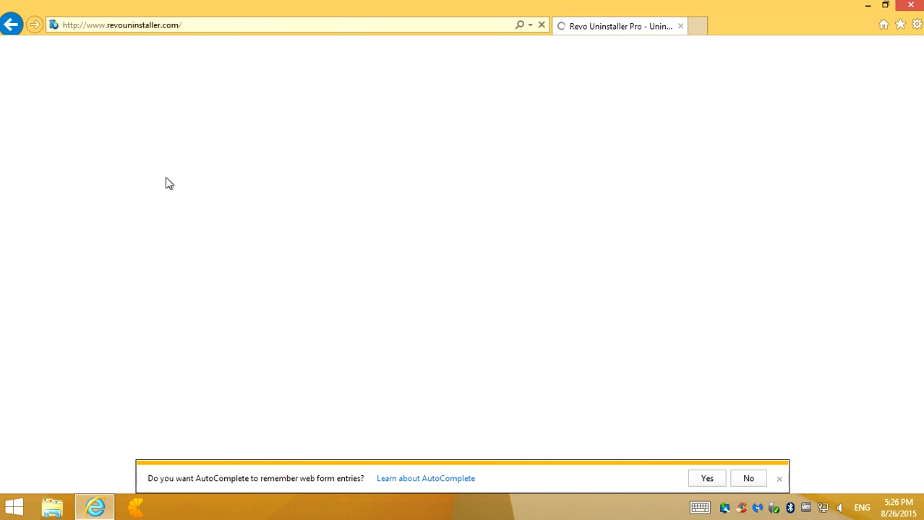
{"action": "left_click", "coordinate": [779, 478]}
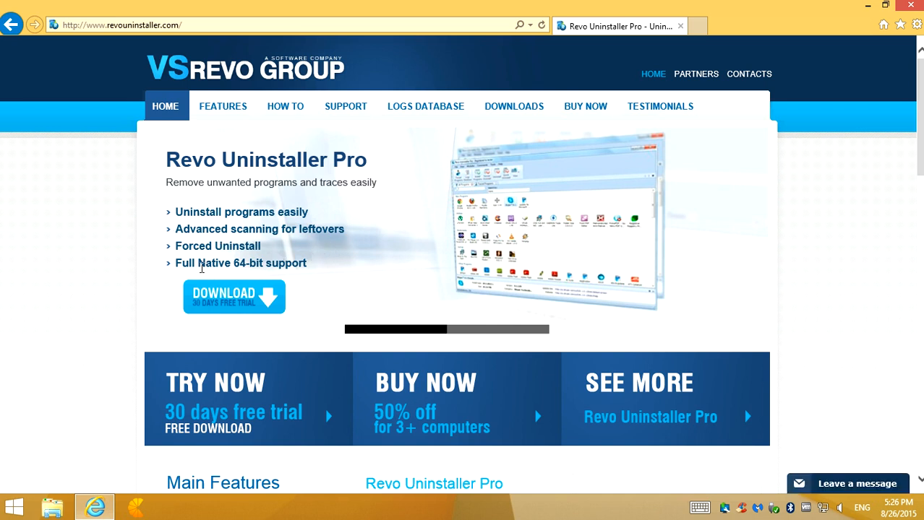
Download the 30-day free trial of Revo Uninstaller Pro, saving the setup file
{"action": "left_click", "coordinate": [234, 298]}
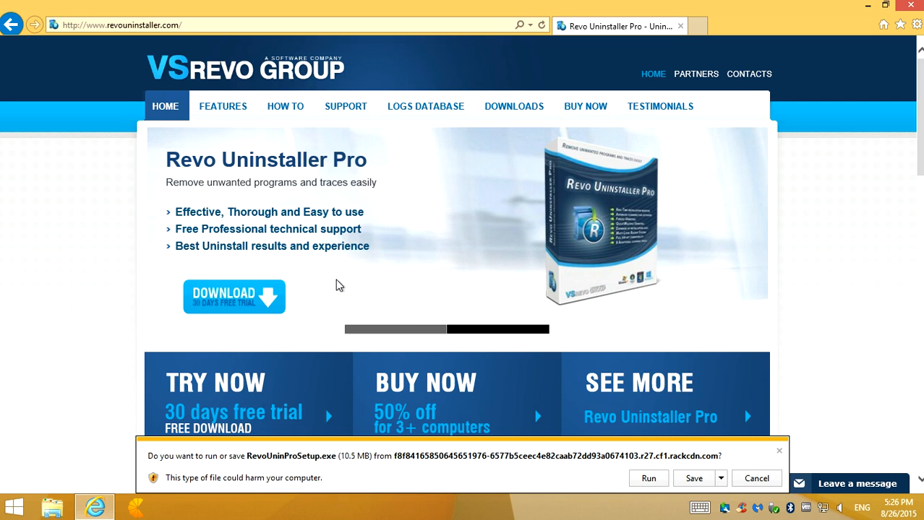
{"action": "left_click", "coordinate": [691, 478]}
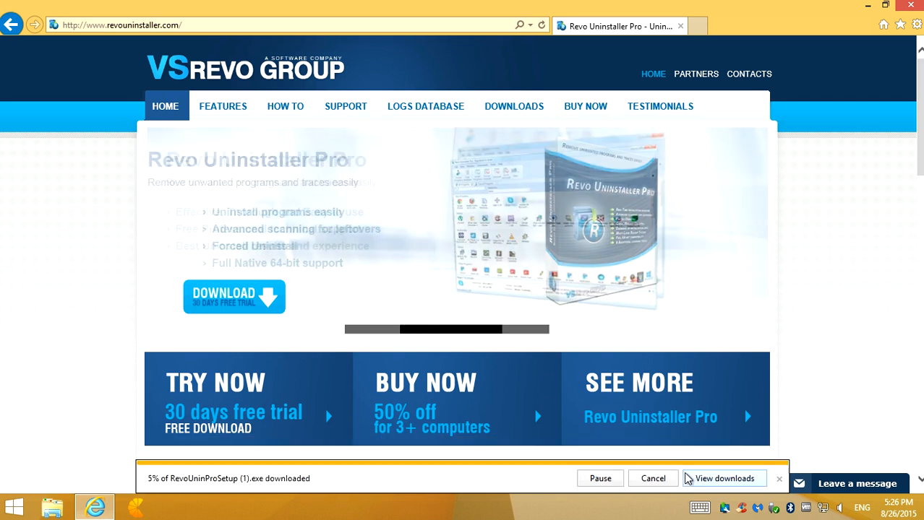
{"action": "scroll", "coordinate": [381, 372], "scroll_direction": "down", "scroll_amount": 2}
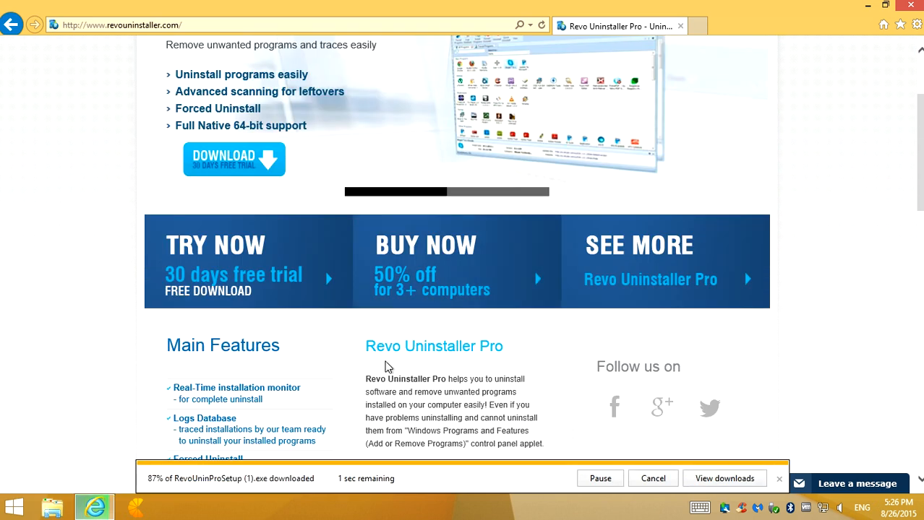
{"action": "scroll", "coordinate": [385, 367], "scroll_direction": "up", "scroll_amount": 2}
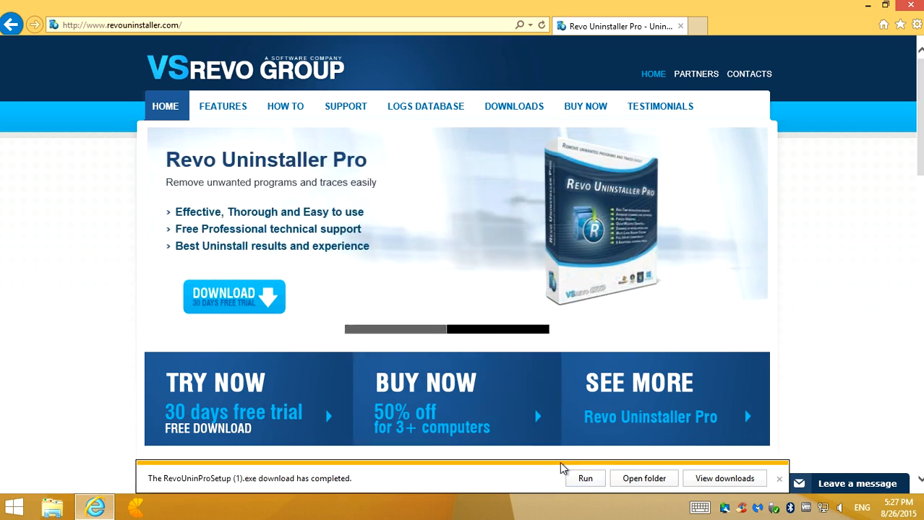
Run the downloaded Revo Uninstaller Pro setup with permission to make changes, close the browser and choose English as the setup language
{"action": "left_click", "coordinate": [586, 479]}
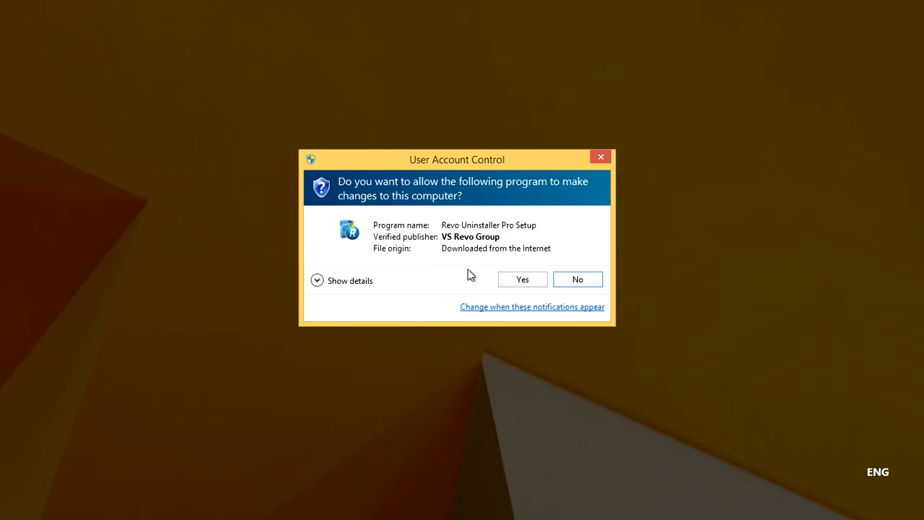
{"action": "left_click", "coordinate": [528, 284]}
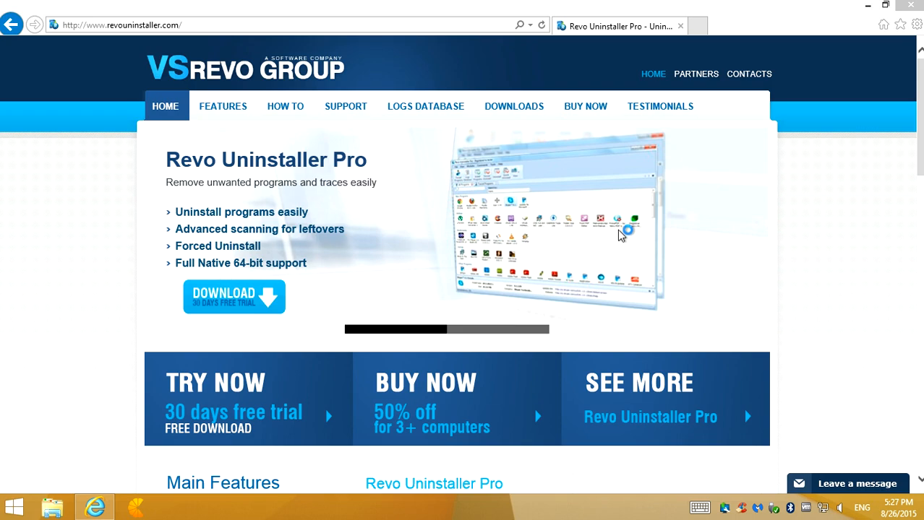
{"action": "left_click", "coordinate": [867, 5]}
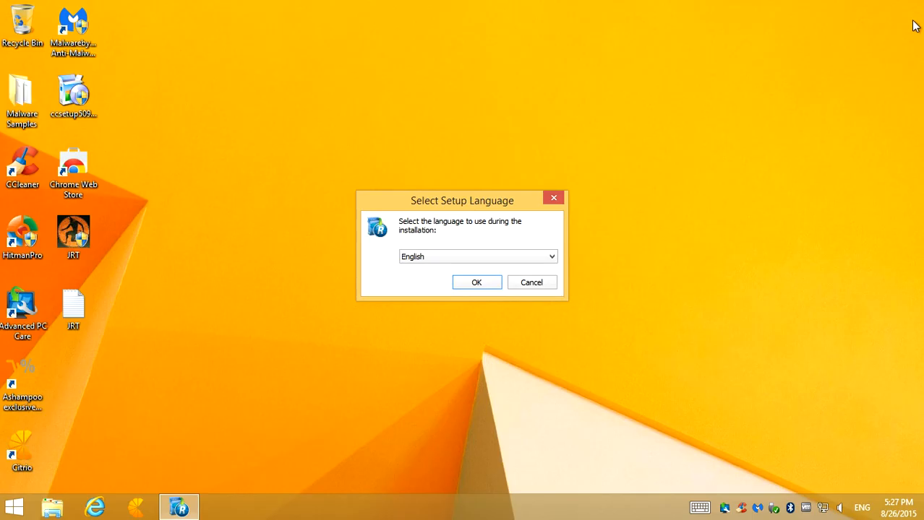
{"action": "left_click", "coordinate": [478, 284]}
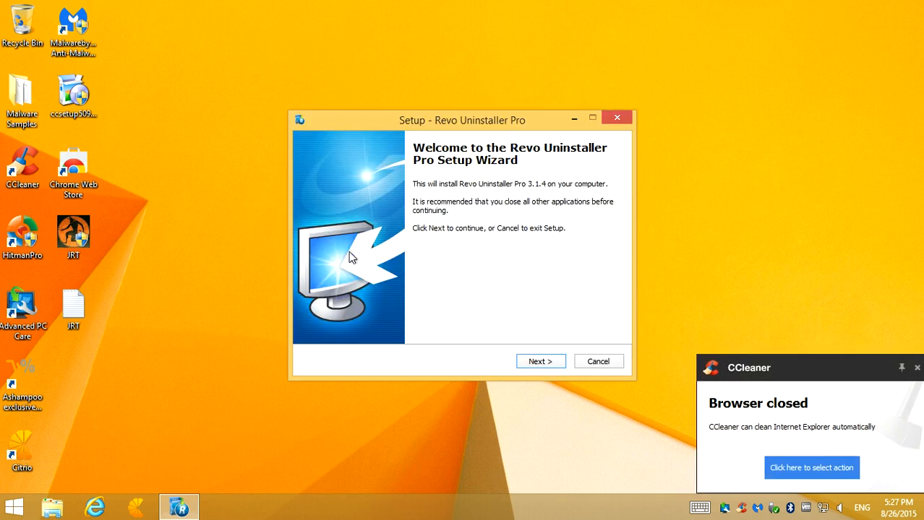
Install Revo Uninstaller Pro with desktop and Quick Launch icons, launch it and close the thank-you web page
{"action": "left_click", "coordinate": [553, 363]}
{"action": "left_click", "coordinate": [346, 319]}
{"action": "left_click", "coordinate": [539, 361]}
{"action": "left_click", "coordinate": [543, 361]}
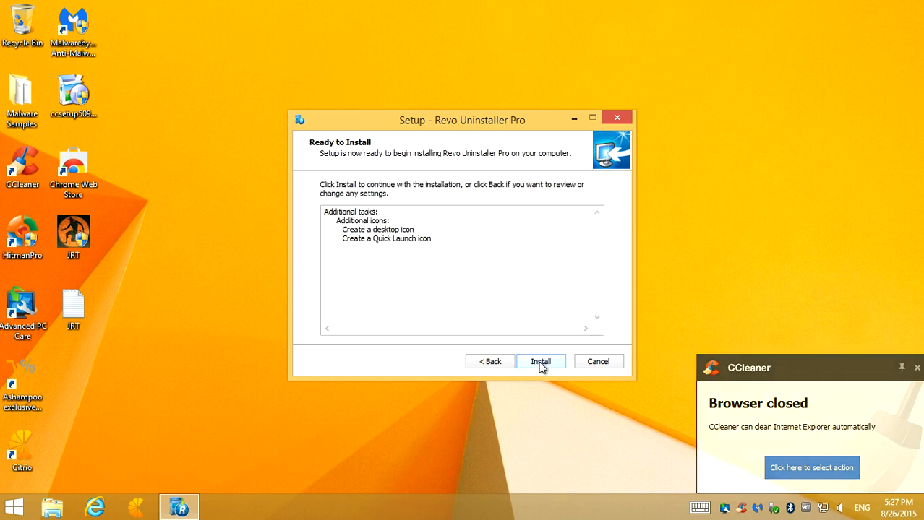
{"action": "left_click", "coordinate": [544, 361]}
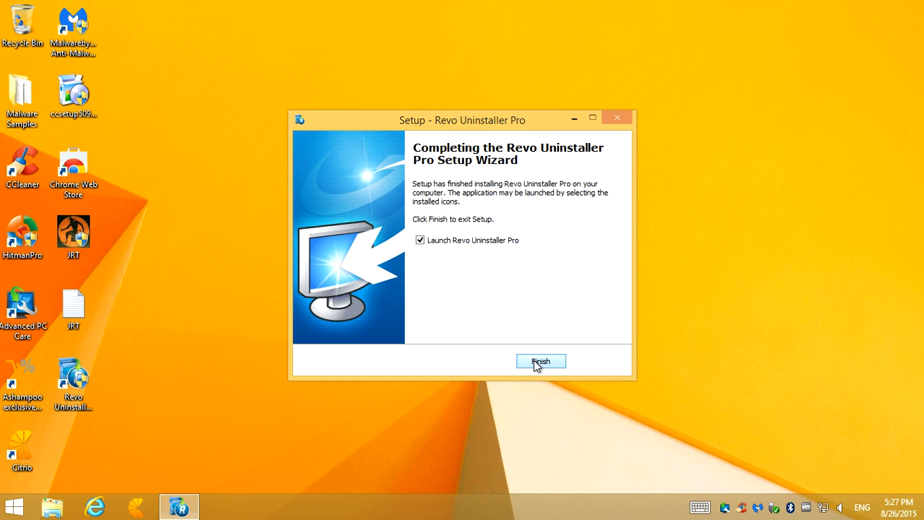
{"action": "left_click", "coordinate": [539, 362]}
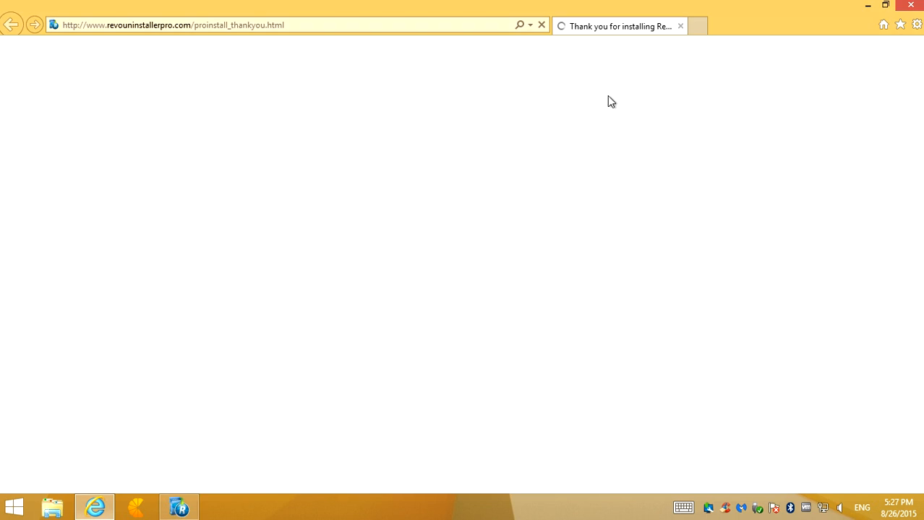
{"action": "left_click", "coordinate": [911, 6]}
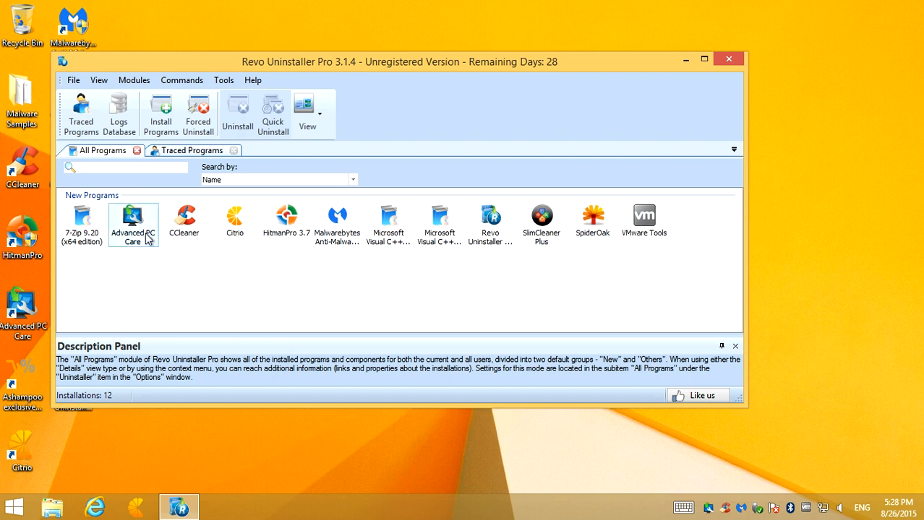
Start uninstalling Advanced PC Care, cancel its built-in uninstaller's offer and scan for leftovers in Advanced mode
{"action": "mouse_move", "coordinate": [140, 240]}
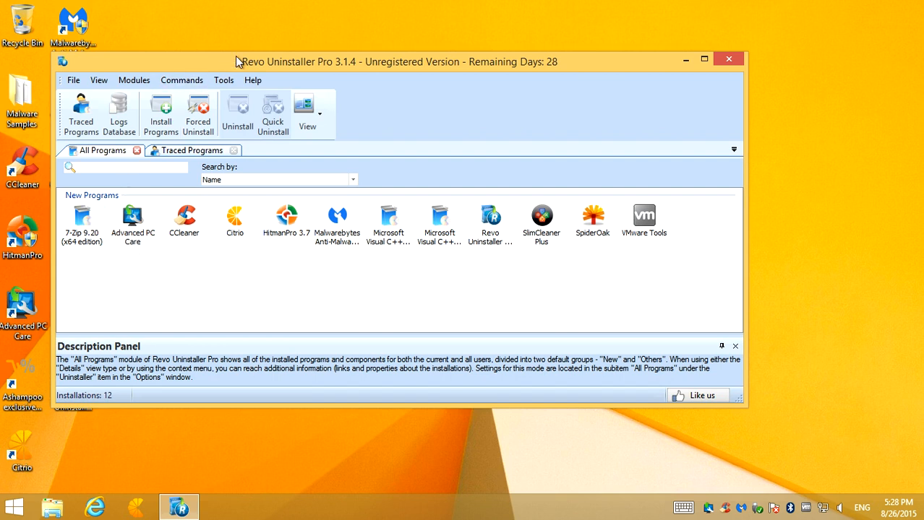
{"action": "left_click", "coordinate": [133, 226]}
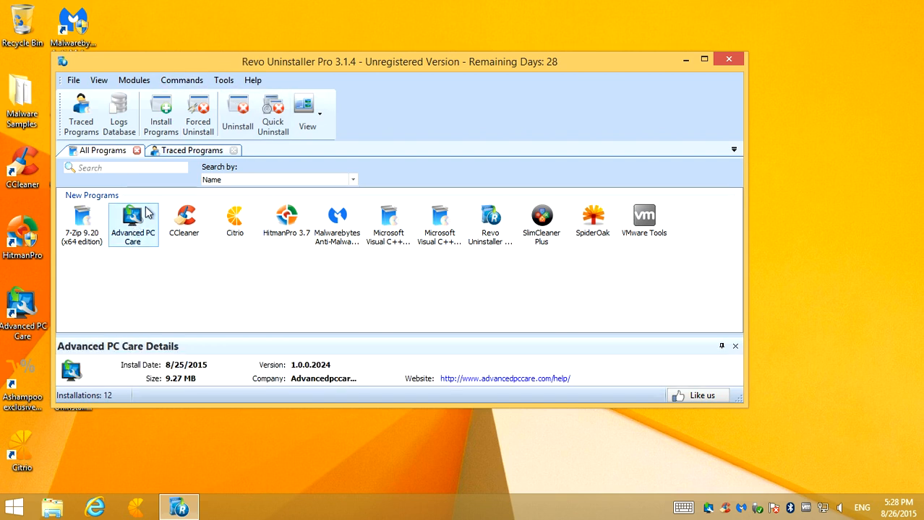
{"action": "left_click", "coordinate": [238, 112]}
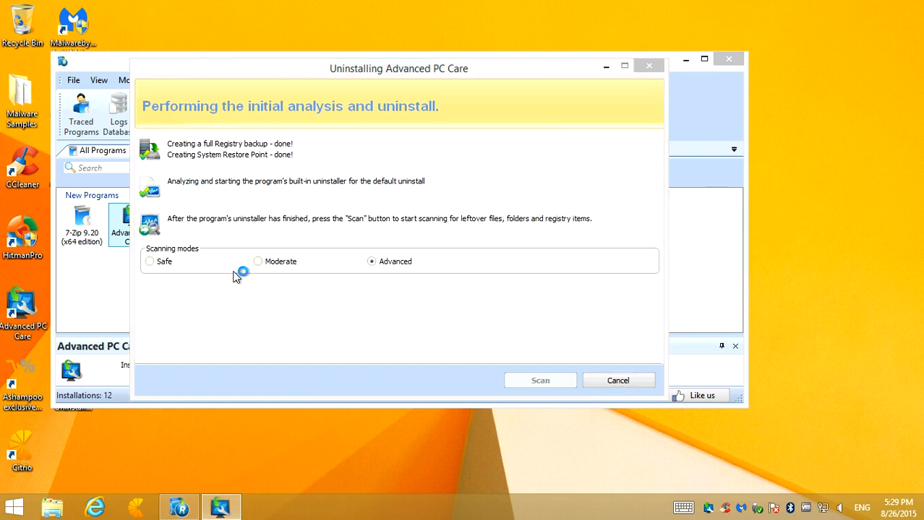
{"action": "left_click", "coordinate": [156, 262]}
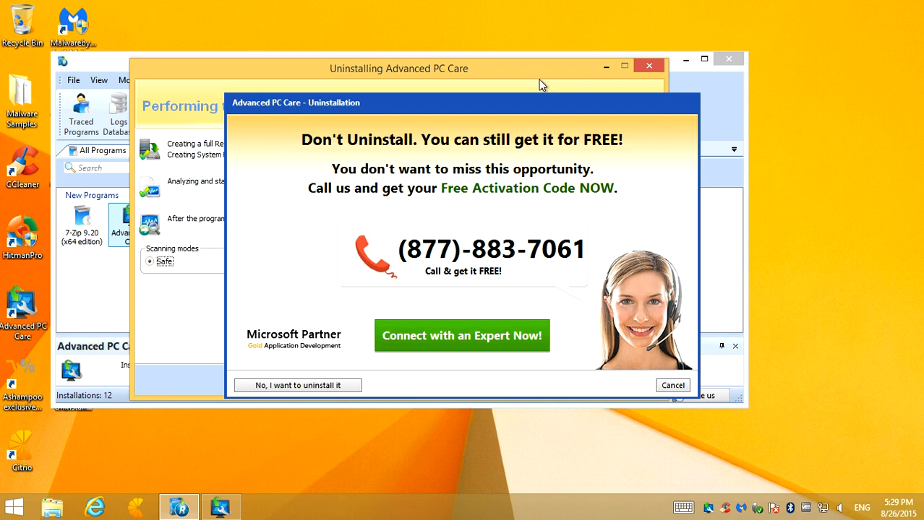
{"action": "left_click", "coordinate": [672, 386]}
{"action": "left_click", "coordinate": [373, 264]}
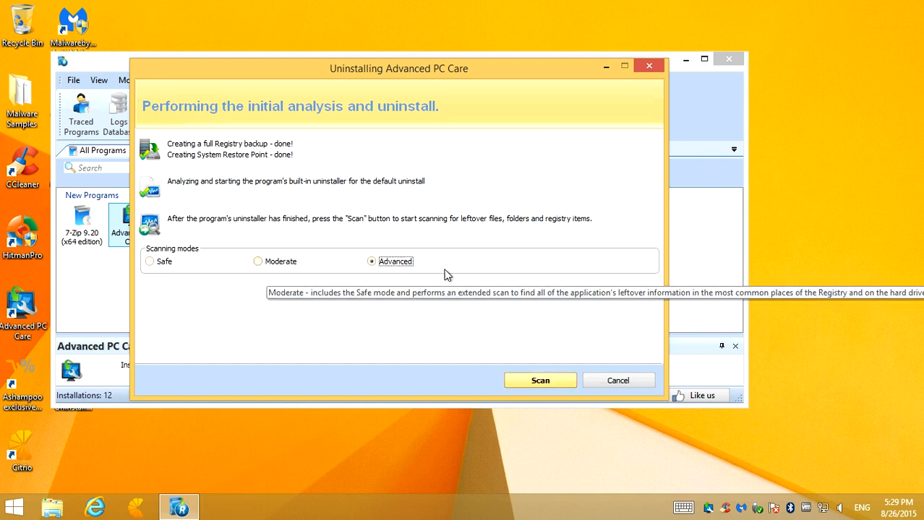
{"action": "left_click", "coordinate": [528, 385]}
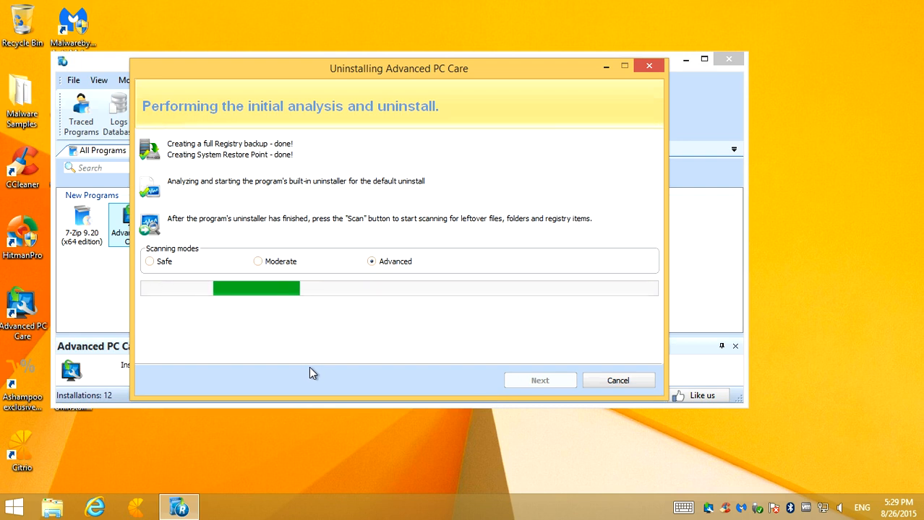
Delete all leftover registry items of Advanced PC Care, declining to skip their deletion
{"action": "mouse_move", "coordinate": [181, 508]}
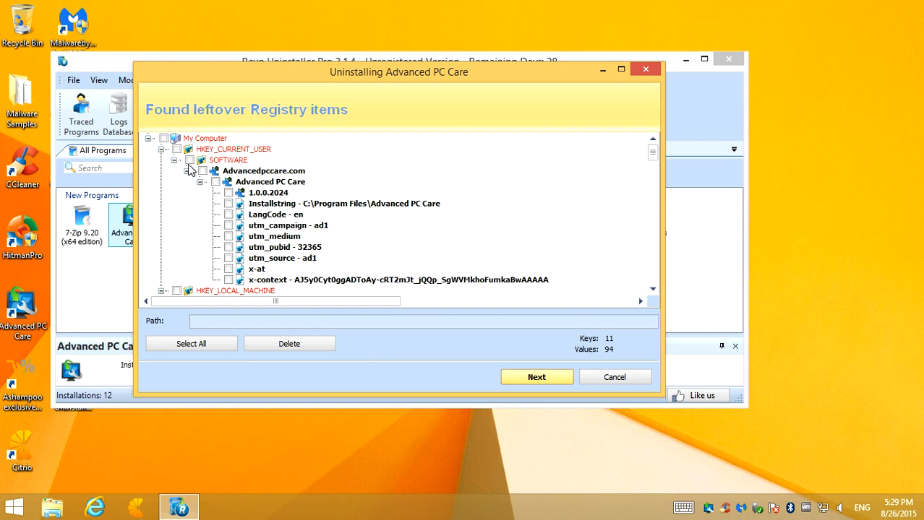
{"action": "left_click", "coordinate": [179, 345]}
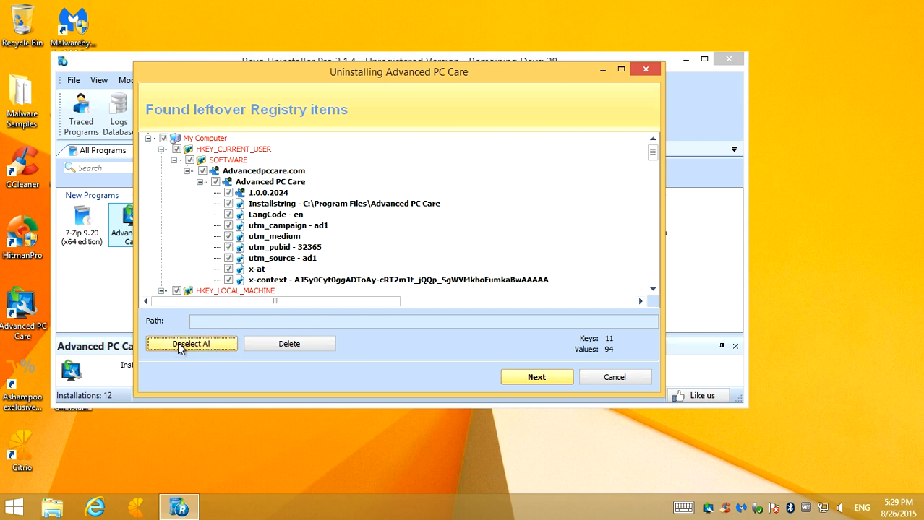
{"action": "left_click", "coordinate": [542, 382]}
{"action": "left_click", "coordinate": [539, 378]}
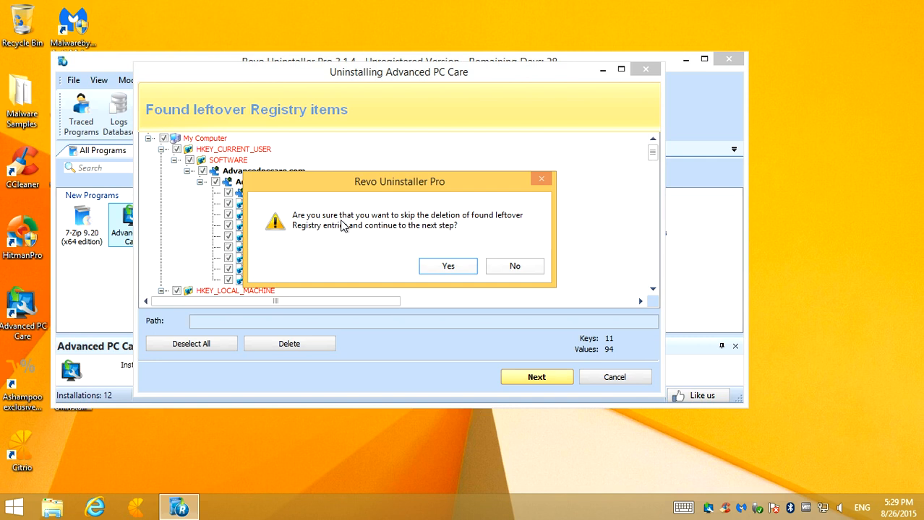
{"action": "left_click", "coordinate": [516, 270]}
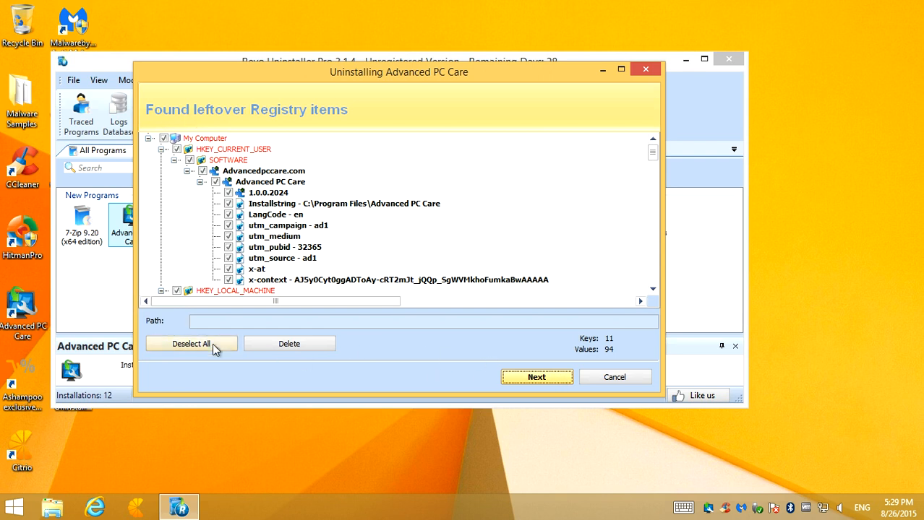
{"action": "left_click", "coordinate": [295, 347]}
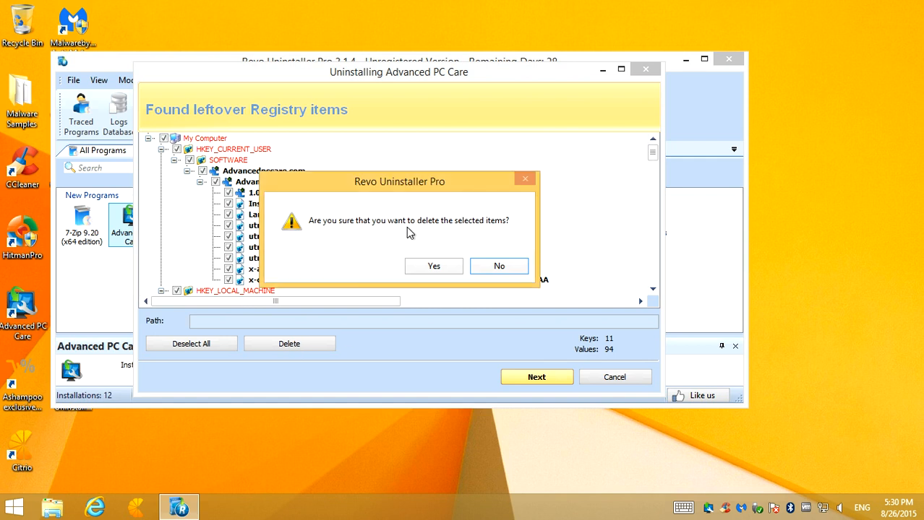
{"action": "left_click", "coordinate": [435, 265]}
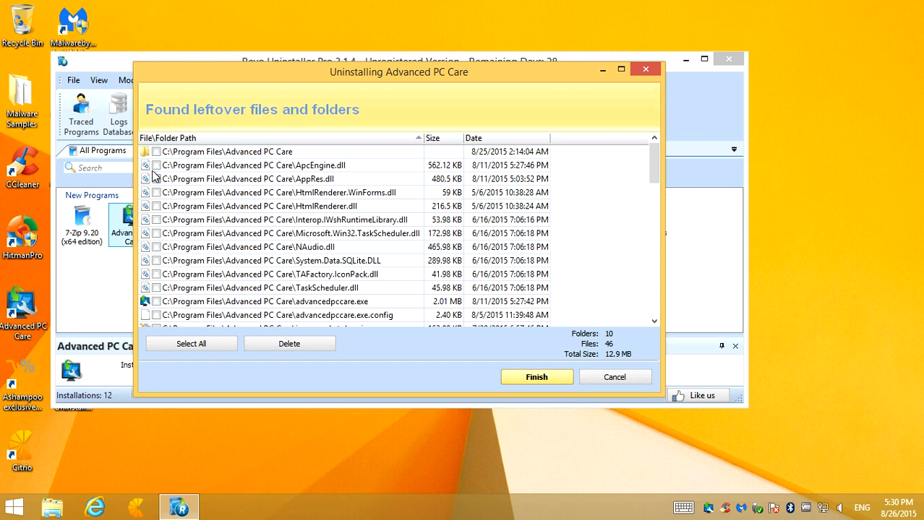
Delete all leftover files and folders of Advanced PC Care
{"action": "left_click", "coordinate": [188, 345]}
{"action": "left_click", "coordinate": [288, 345]}
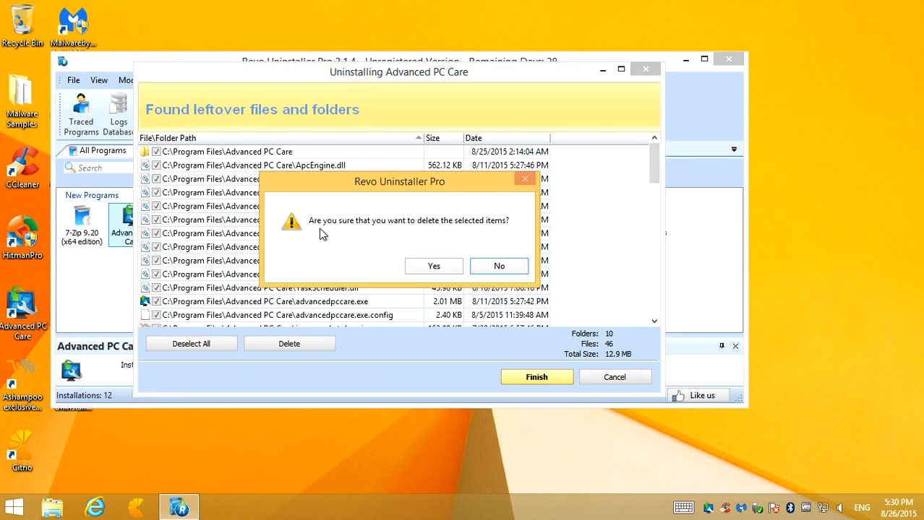
{"action": "left_click", "coordinate": [434, 267]}
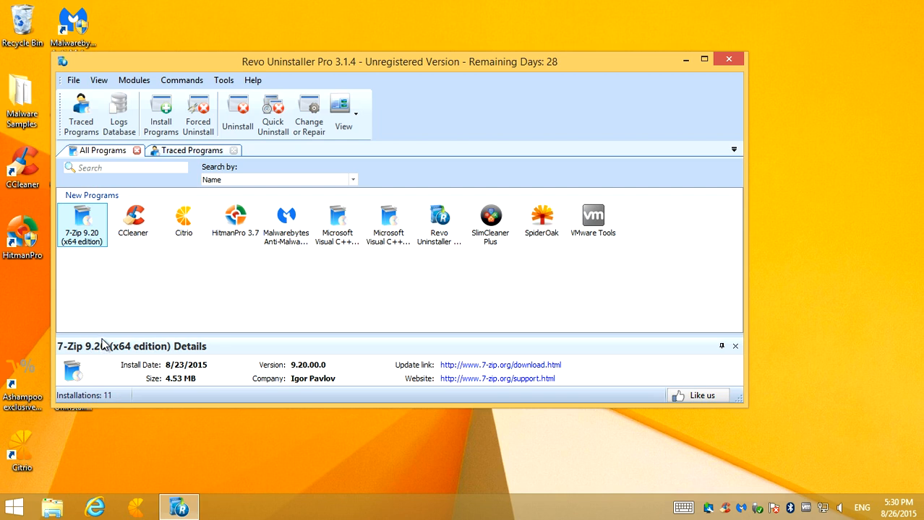
Uninstall Citrio without deleting its browsing data, scan for leftovers in Advanced mode and dismiss the CCleaner notification
{"action": "left_click", "coordinate": [184, 224]}
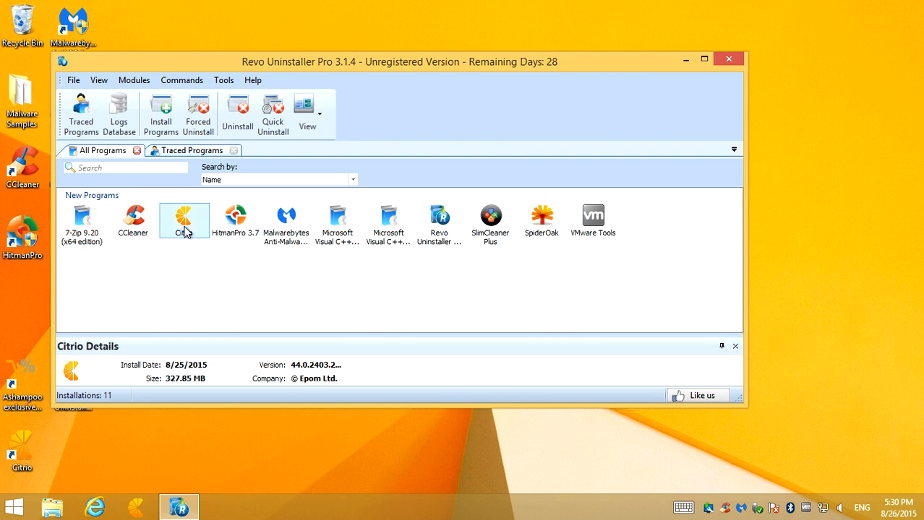
{"action": "left_click", "coordinate": [239, 124]}
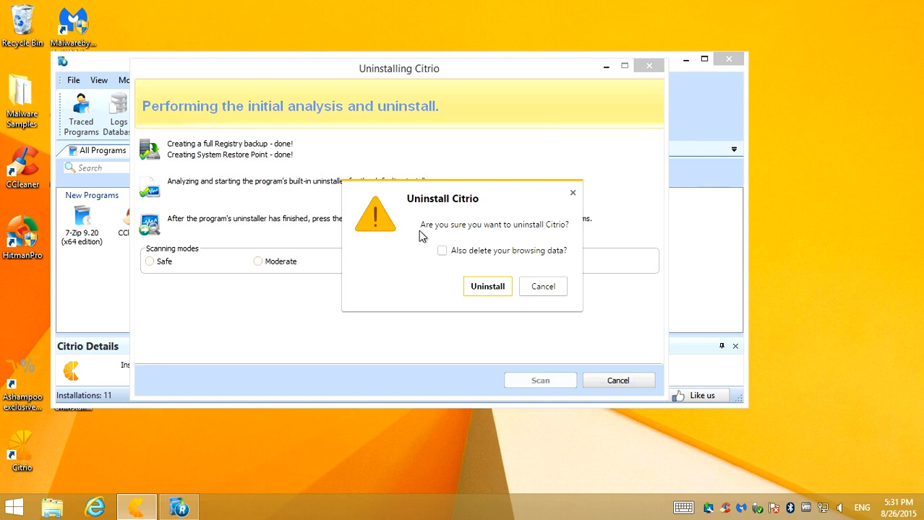
{"action": "left_click", "coordinate": [487, 290]}
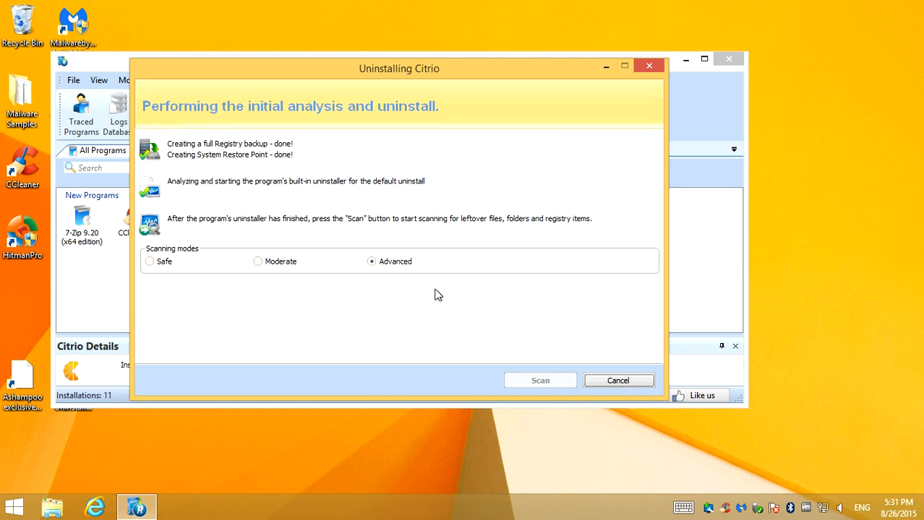
{"action": "left_click", "coordinate": [373, 263]}
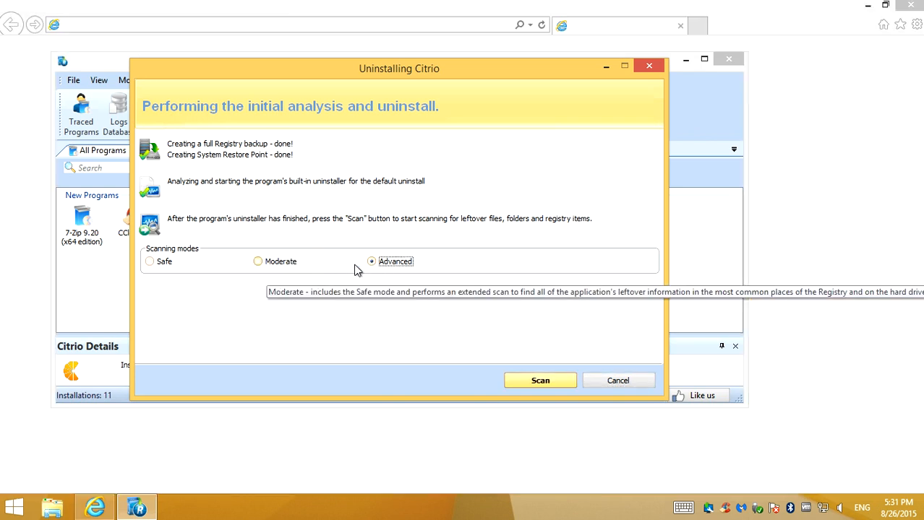
{"action": "left_click", "coordinate": [910, 5]}
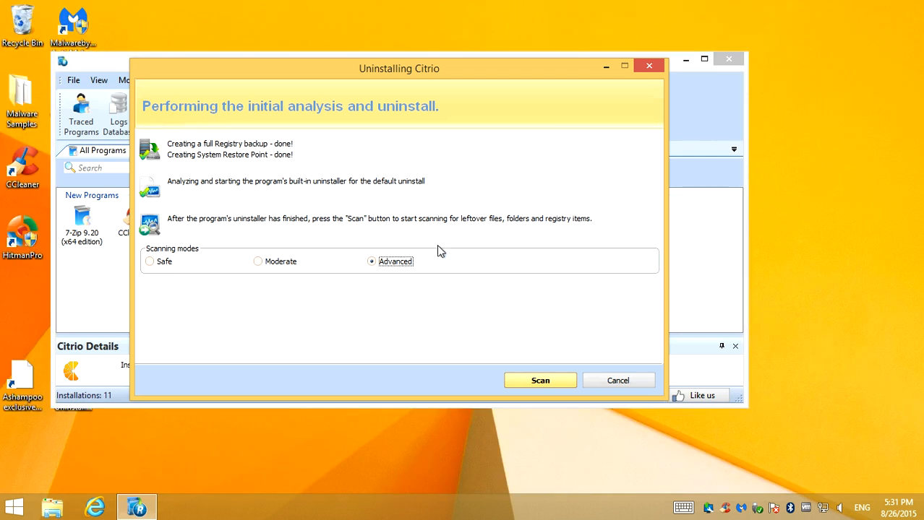
{"action": "left_click", "coordinate": [532, 383]}
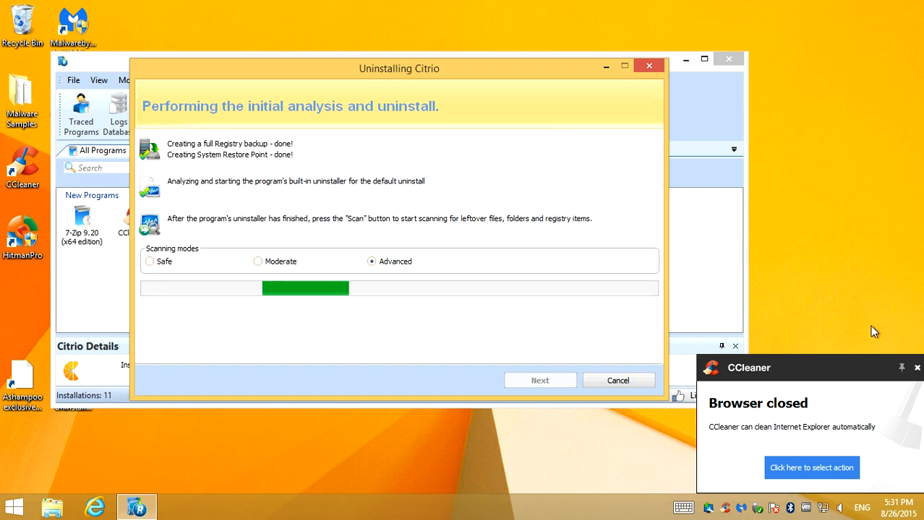
{"action": "left_click", "coordinate": [917, 365]}
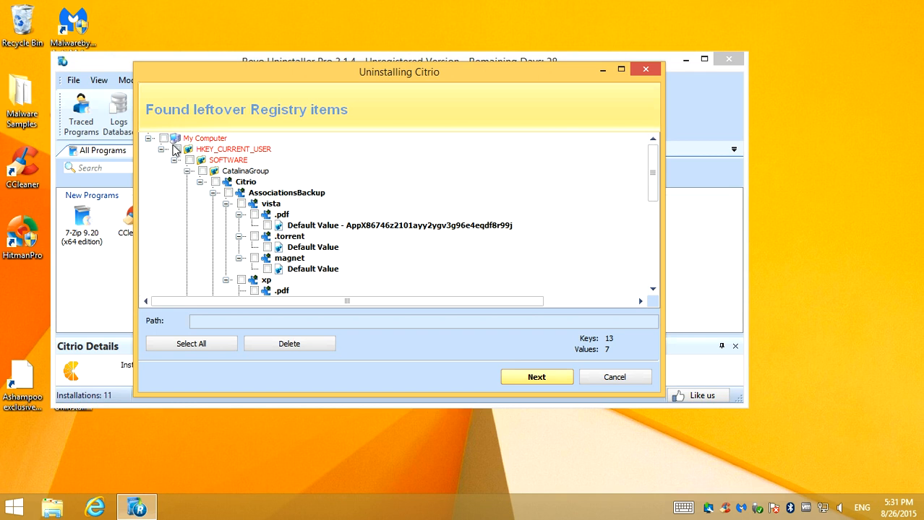
Delete all of Citrio's leftover registry items and select all its leftover files and folders for deletion
{"action": "left_click", "coordinate": [189, 344]}
{"action": "left_click", "coordinate": [304, 345]}
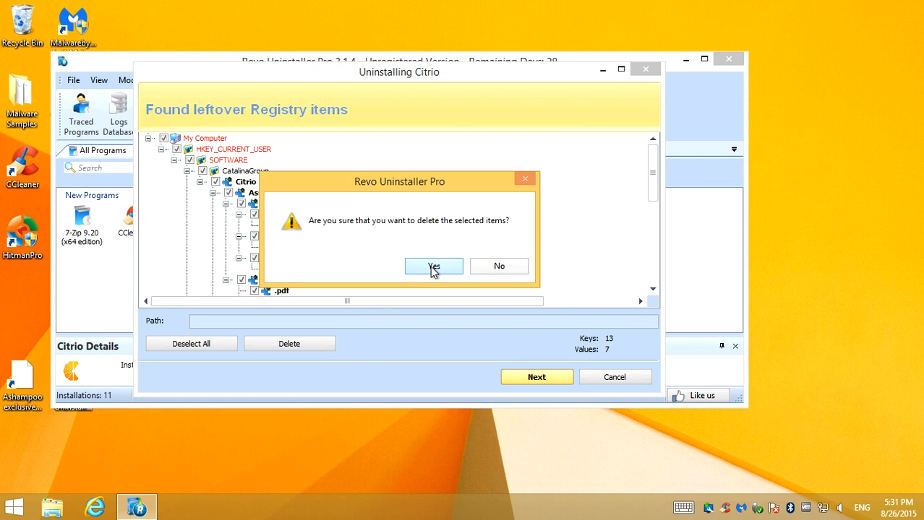
{"action": "left_click", "coordinate": [433, 268]}
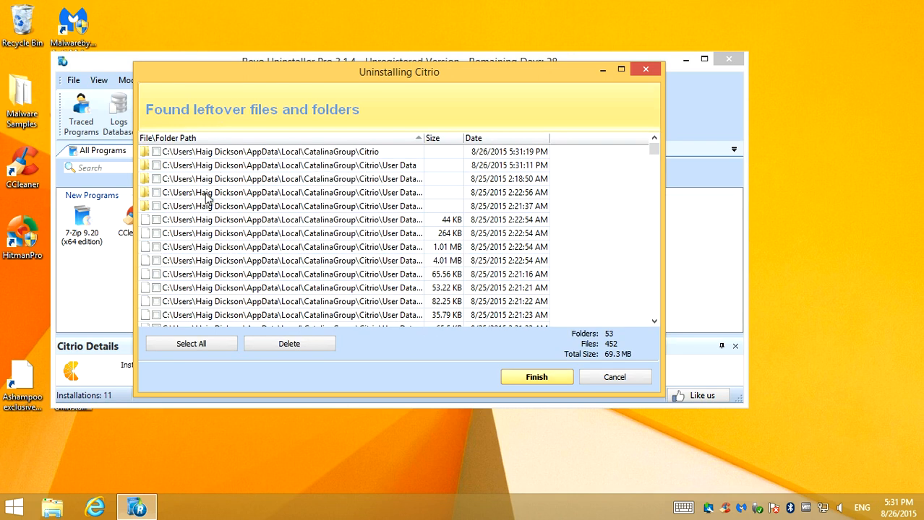
{"action": "left_click", "coordinate": [187, 347]}
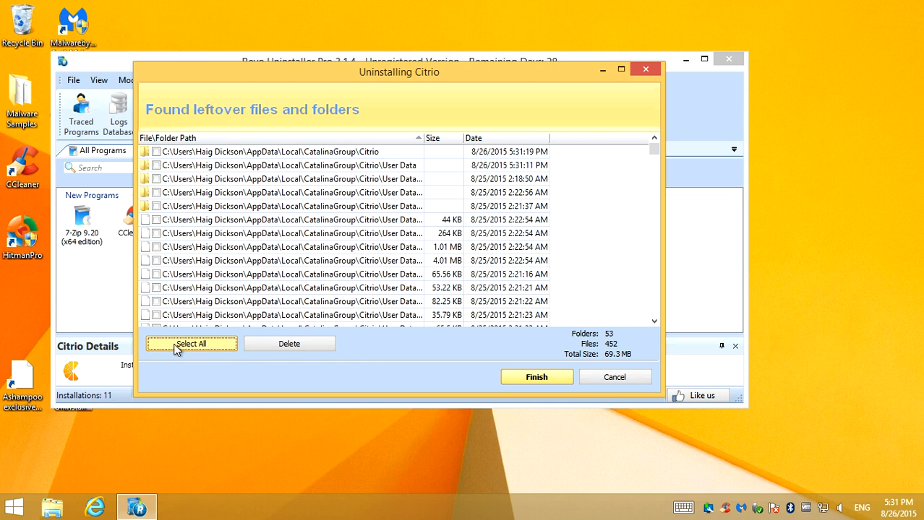
{"action": "left_click", "coordinate": [285, 345]}
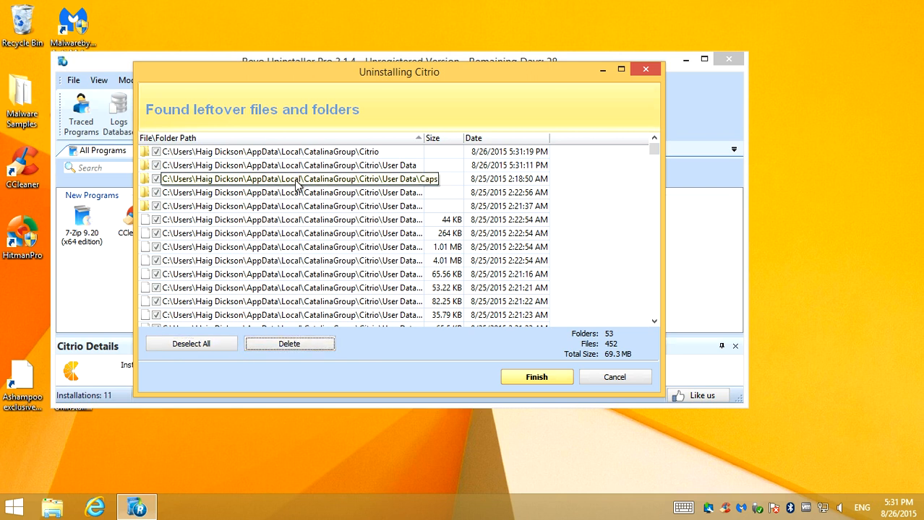
Check the list of installed programs in Windows' Programs and Features and close it
{"action": "right_click", "coordinate": [18, 508]}
{"action": "left_click", "coordinate": [68, 422]}
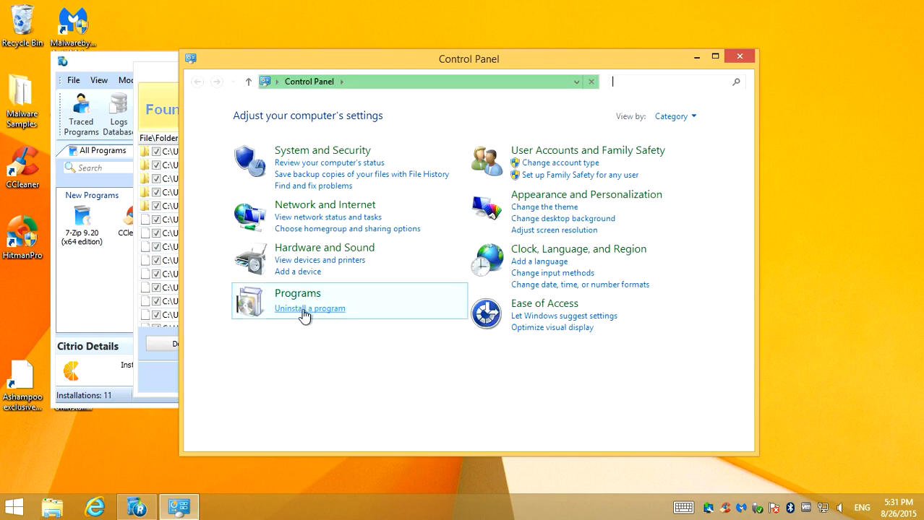
{"action": "left_click", "coordinate": [303, 311]}
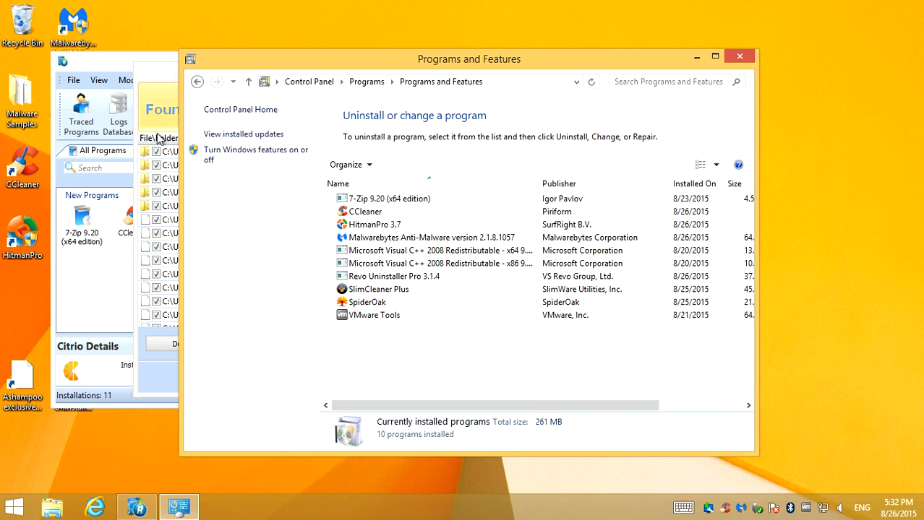
{"action": "left_click", "coordinate": [740, 57]}
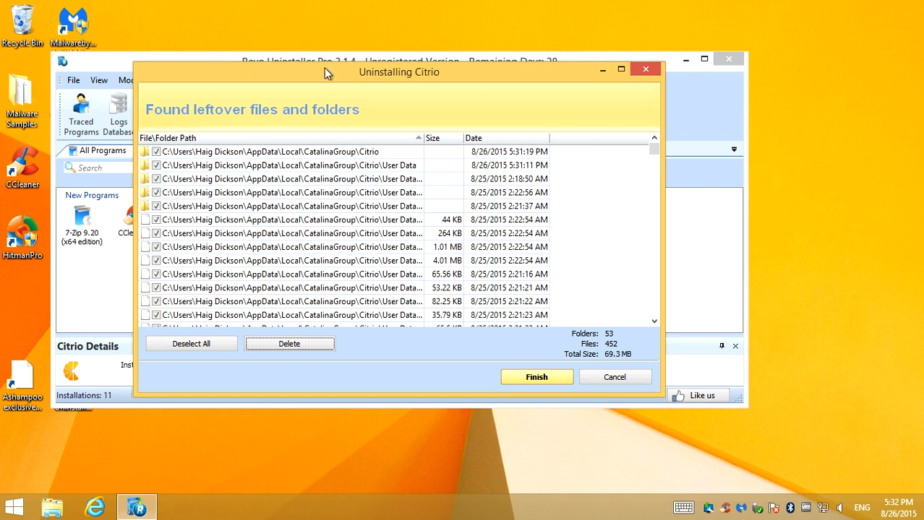
Delete the selected leftover files and folders of Citrio and confirm the deletion
{"action": "left_click_drag", "start_coordinate": [325, 69], "coordinate": [329, 115]}
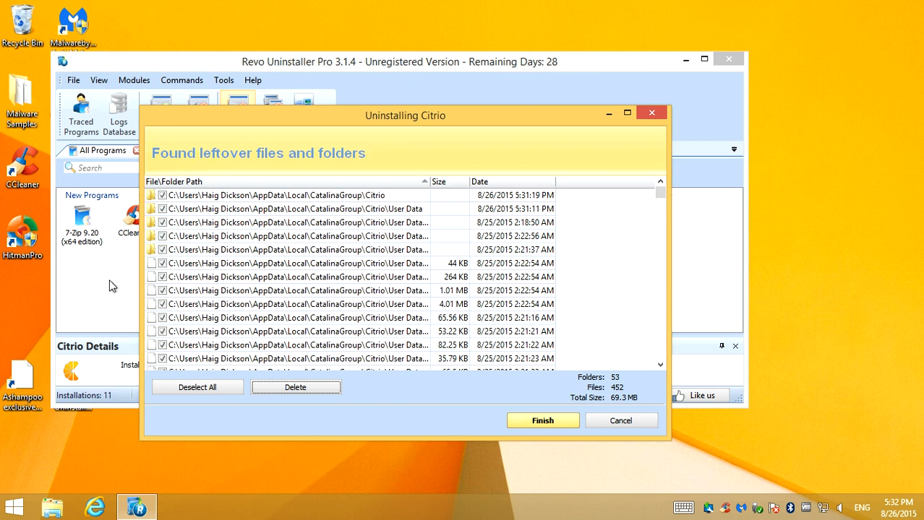
{"action": "left_click_drag", "start_coordinate": [312, 115], "coordinate": [312, 62]}
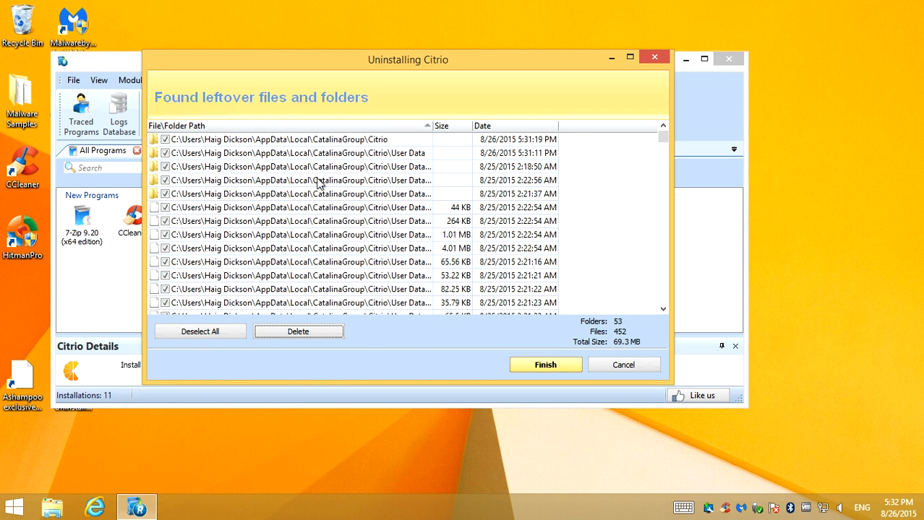
{"action": "left_click", "coordinate": [283, 331]}
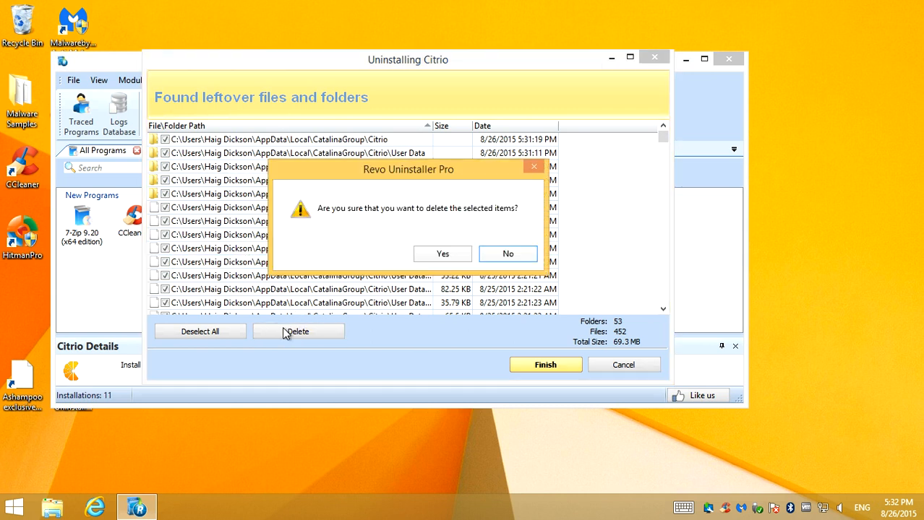
{"action": "left_click", "coordinate": [444, 254]}
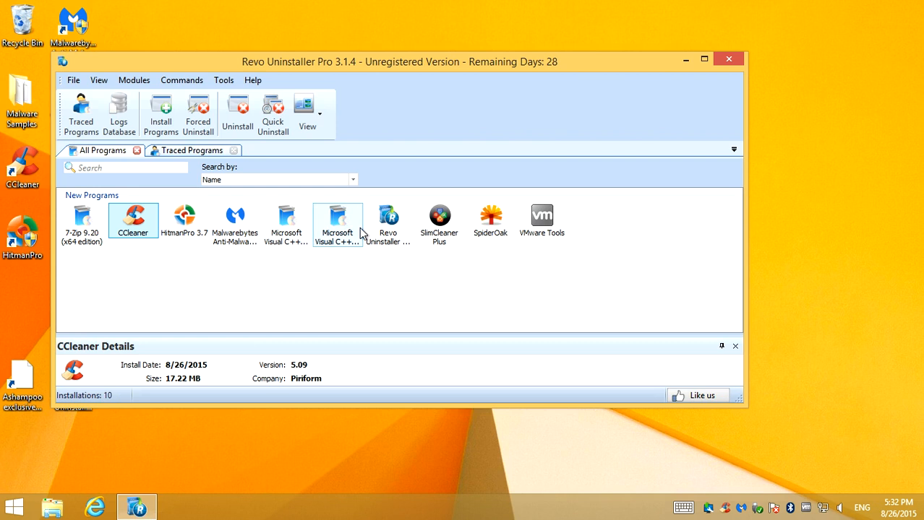
Uninstall SlimCleaner Plus and scan for its leftovers in Advanced mode
{"action": "left_click", "coordinate": [436, 232]}
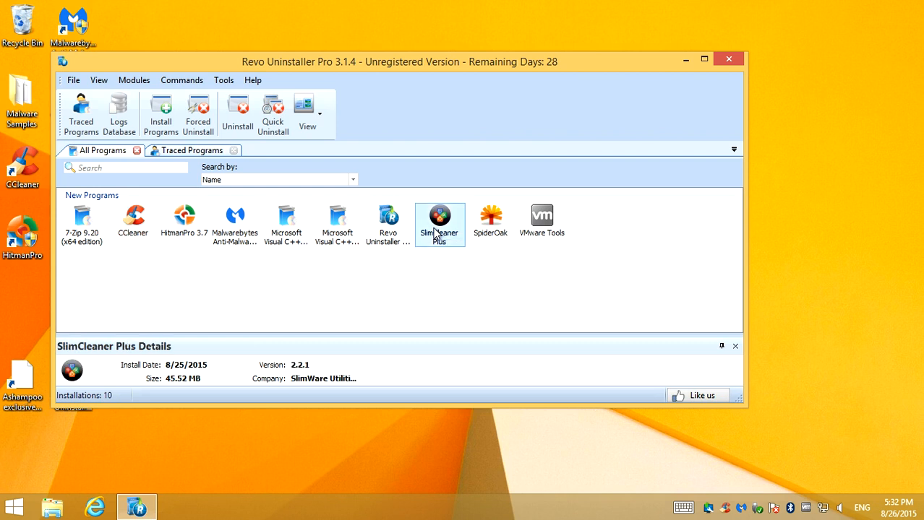
{"action": "double_click", "coordinate": [435, 232]}
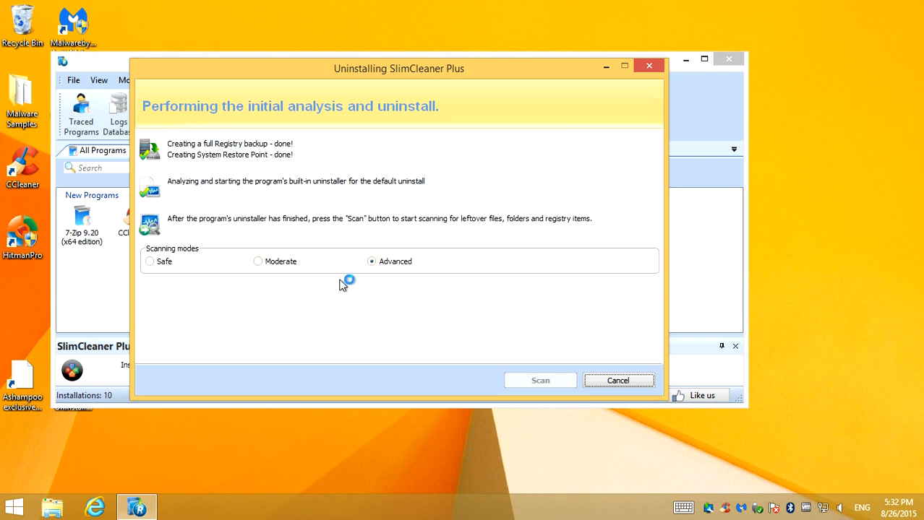
{"action": "left_click", "coordinate": [431, 281]}
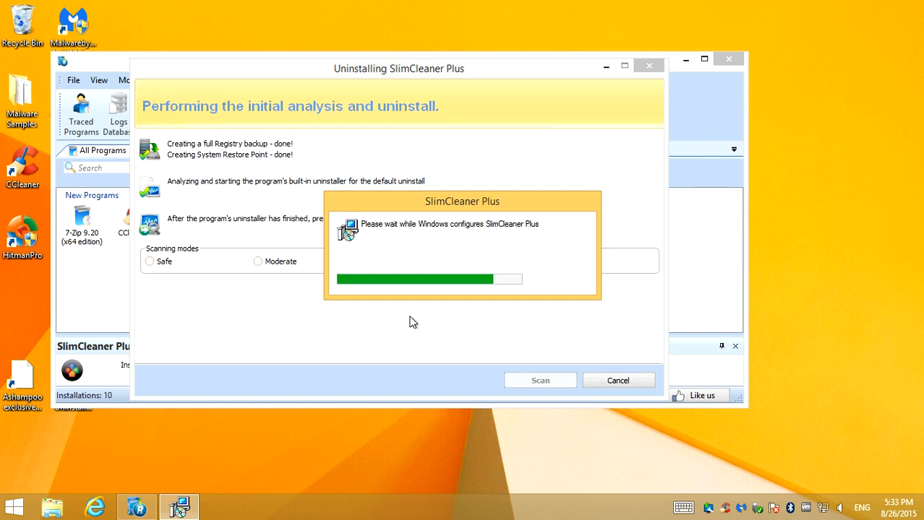
{"action": "left_click", "coordinate": [548, 384]}
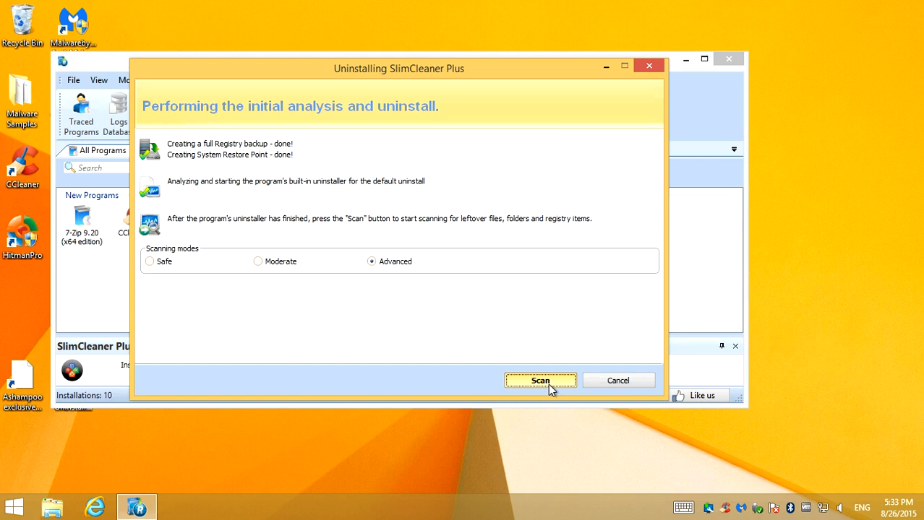
{"action": "left_click", "coordinate": [548, 384]}
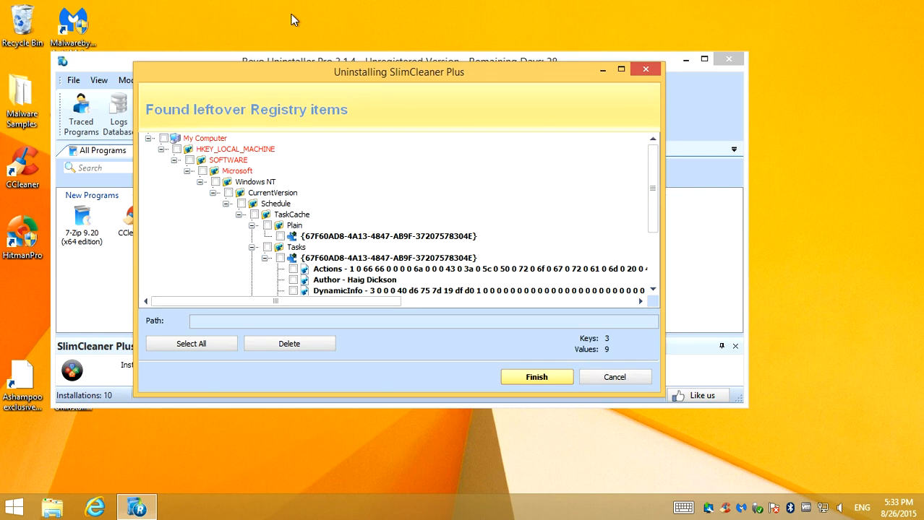
Delete all of SlimCleaner Plus's leftover registry items and confirm the deletion
{"action": "left_click", "coordinate": [211, 341]}
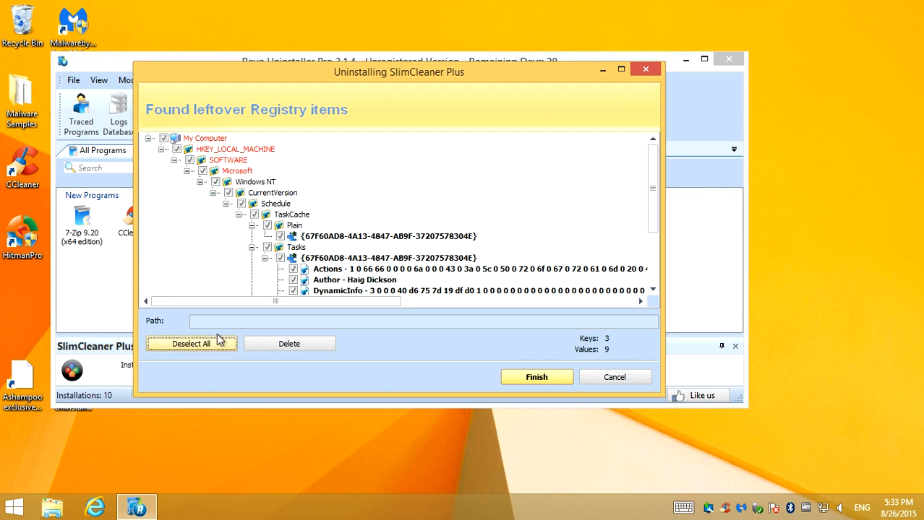
{"action": "left_click", "coordinate": [279, 346]}
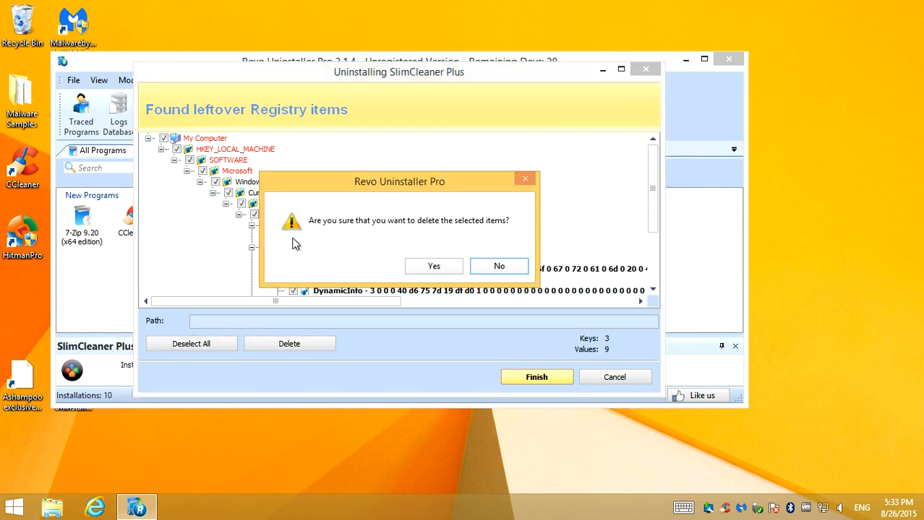
{"action": "left_click", "coordinate": [428, 267]}
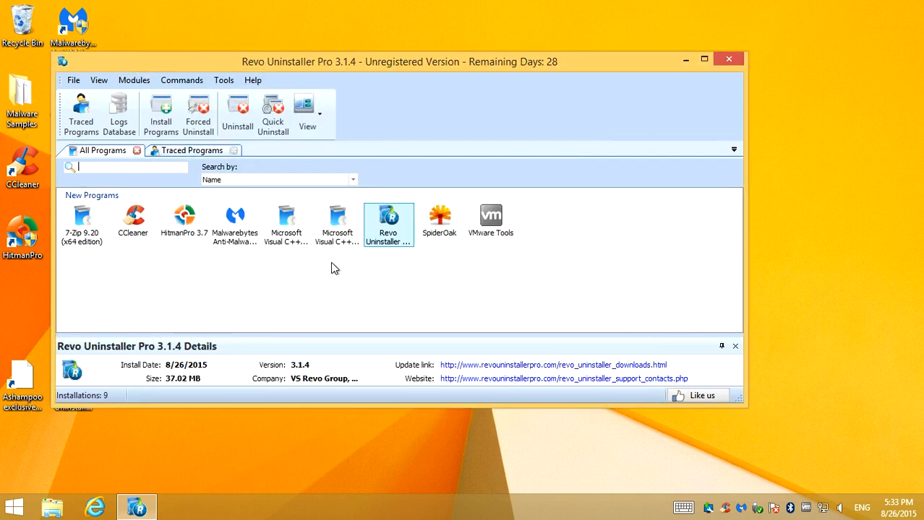
Uninstall SpiderOak, choosing to remove it from the computer in its setup wizard, and finish the wizard
{"action": "left_click", "coordinate": [432, 219]}
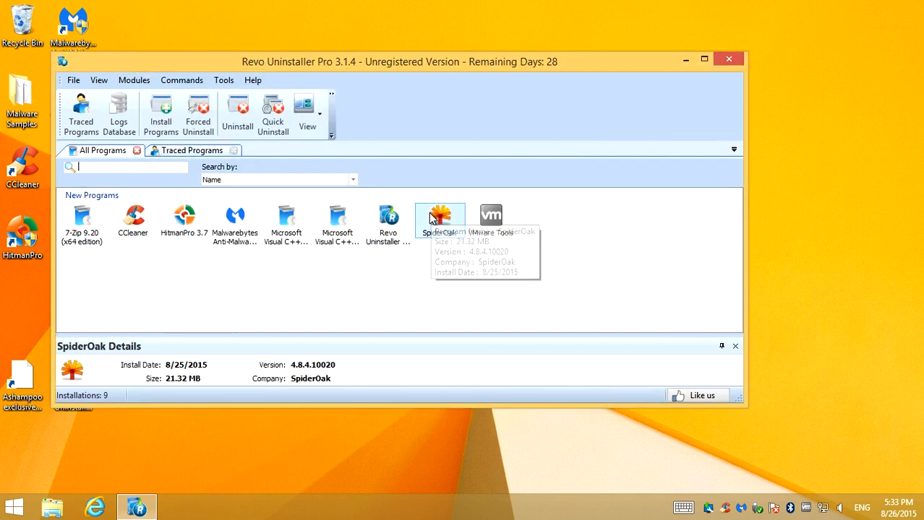
{"action": "double_click", "coordinate": [432, 219]}
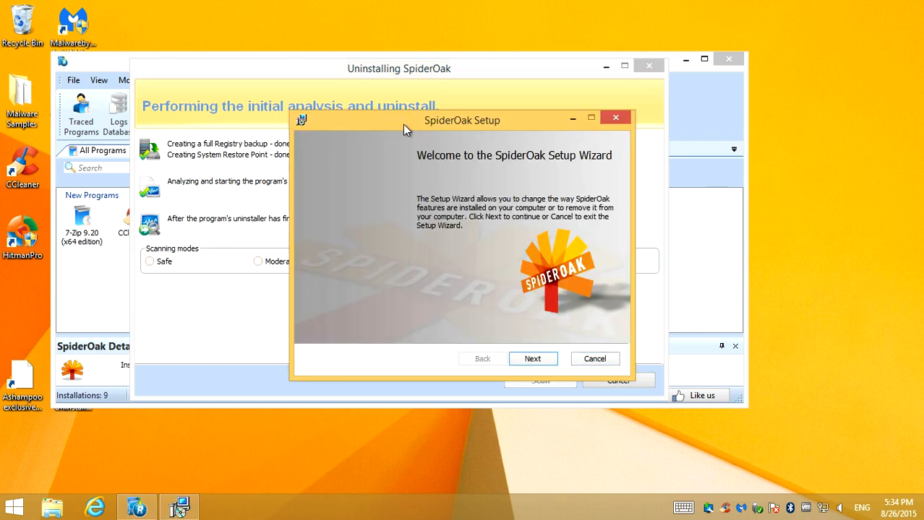
{"action": "left_click_drag", "start_coordinate": [423, 122], "coordinate": [351, 58]}
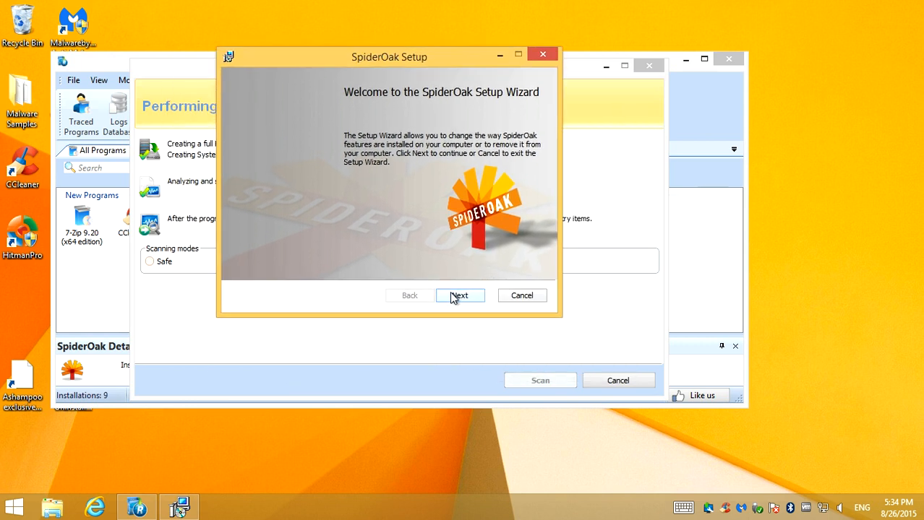
{"action": "left_click_drag", "start_coordinate": [356, 58], "coordinate": [426, 61]}
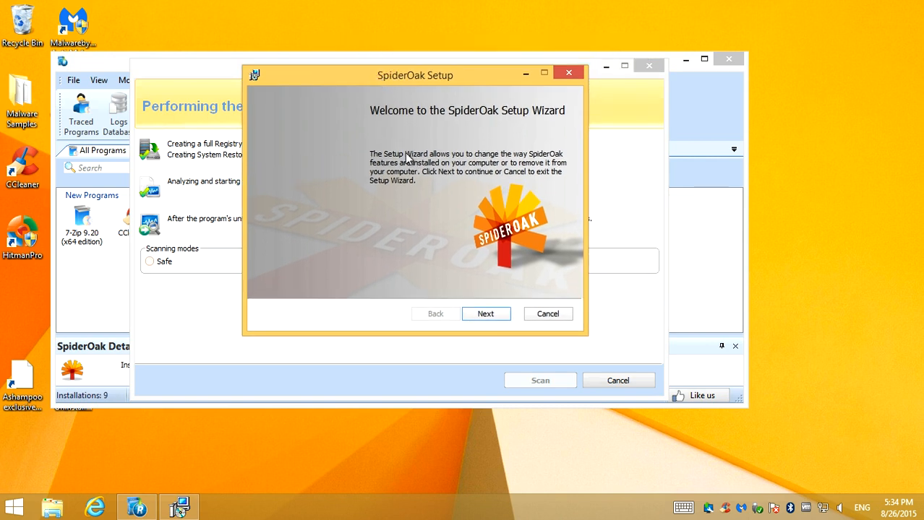
{"action": "left_click", "coordinate": [489, 315]}
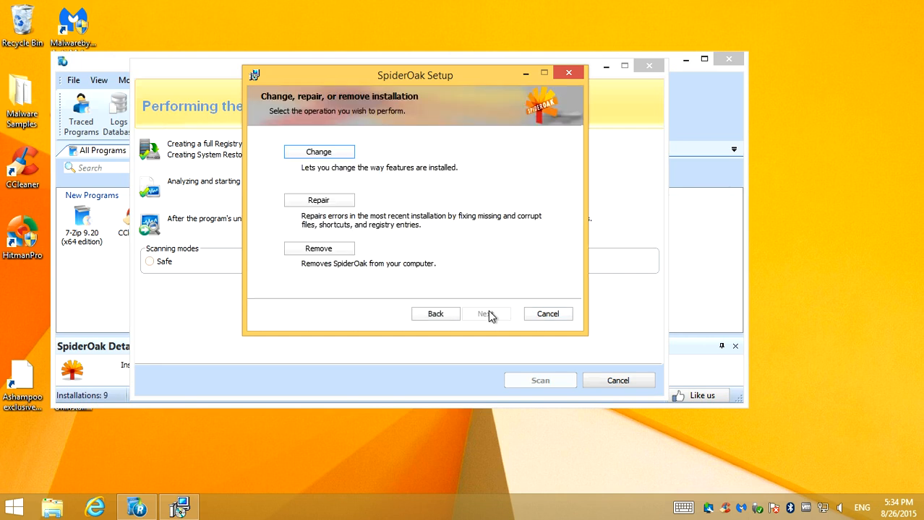
{"action": "left_click", "coordinate": [335, 251]}
{"action": "left_click", "coordinate": [482, 314]}
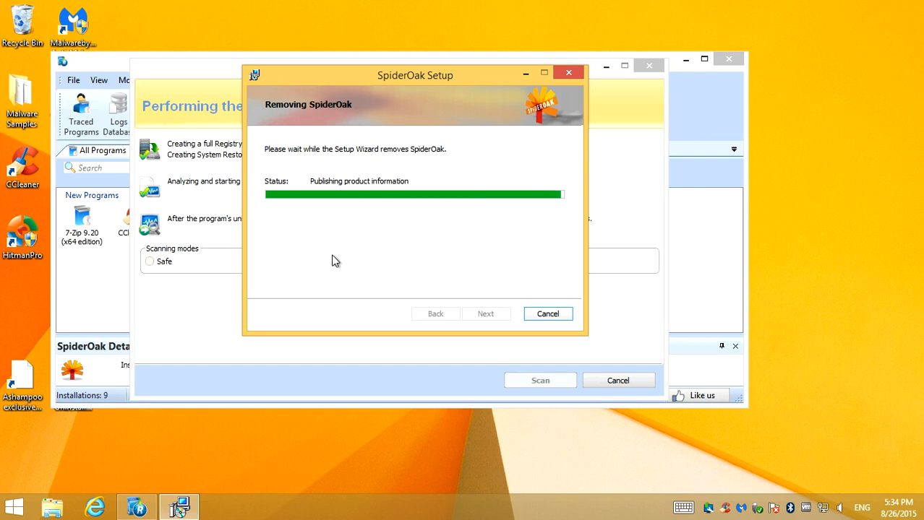
{"action": "left_click", "coordinate": [483, 314]}
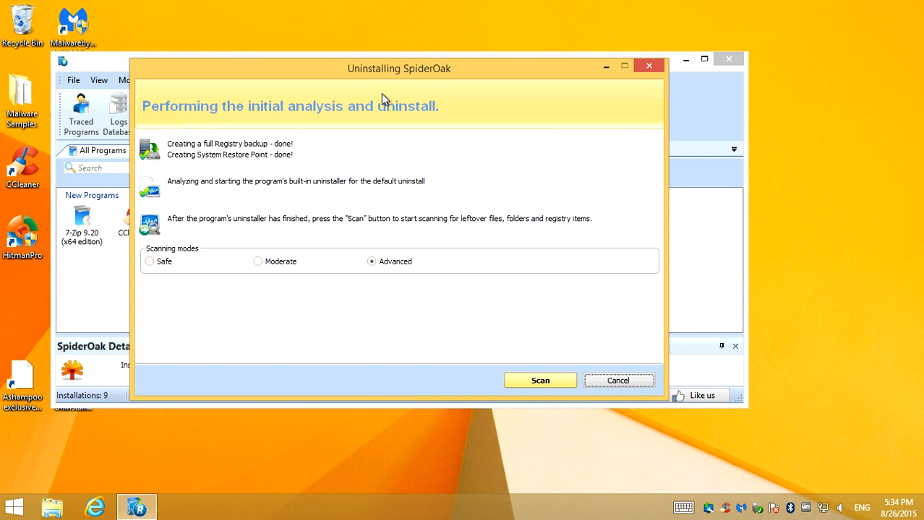
Scan for SpiderOak's leftovers in Advanced mode, delete all the leftover files and folders found, and close the uninstaller
{"action": "mouse_move", "coordinate": [365, 70]}
{"action": "left_mouse_down"}
{"action": "mouse_move", "coordinate": [373, 221]}
{"action": "mouse_move", "coordinate": [388, 270]}
{"action": "mouse_move", "coordinate": [368, 65]}
{"action": "left_mouse_up"}
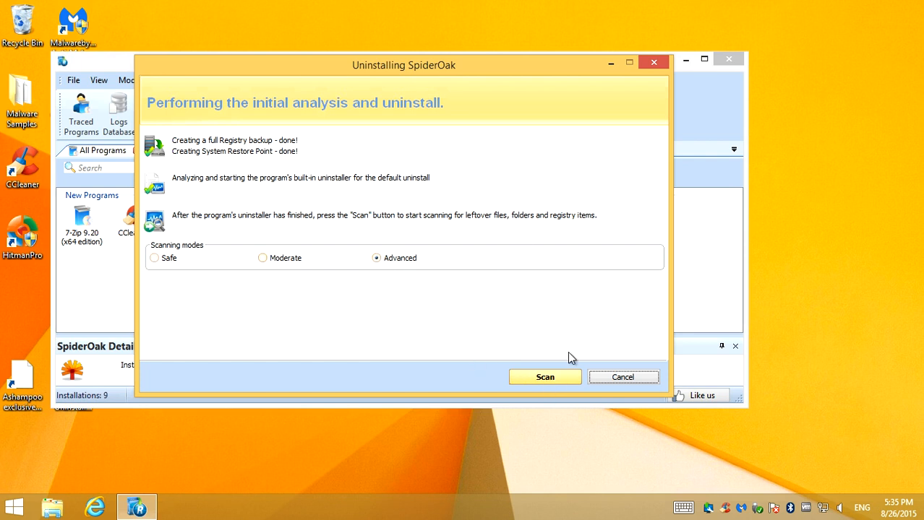
{"action": "left_click", "coordinate": [544, 384]}
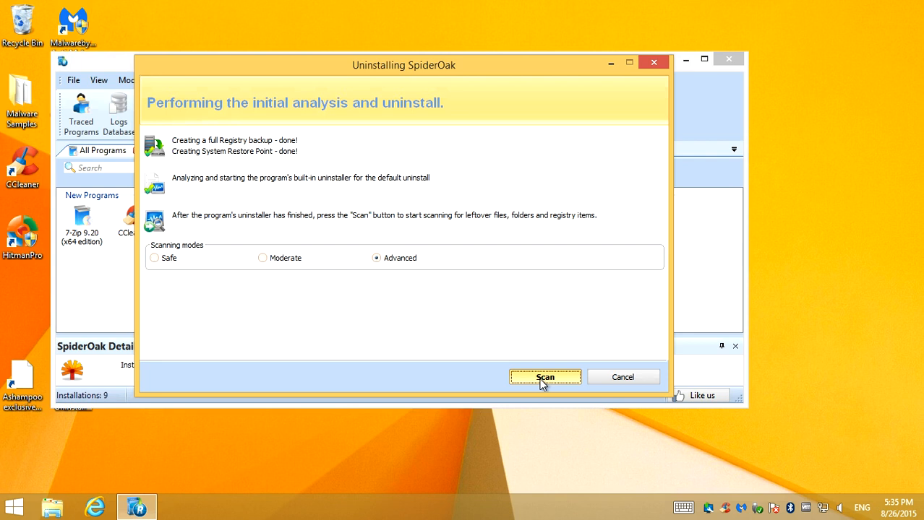
{"action": "left_click", "coordinate": [542, 380]}
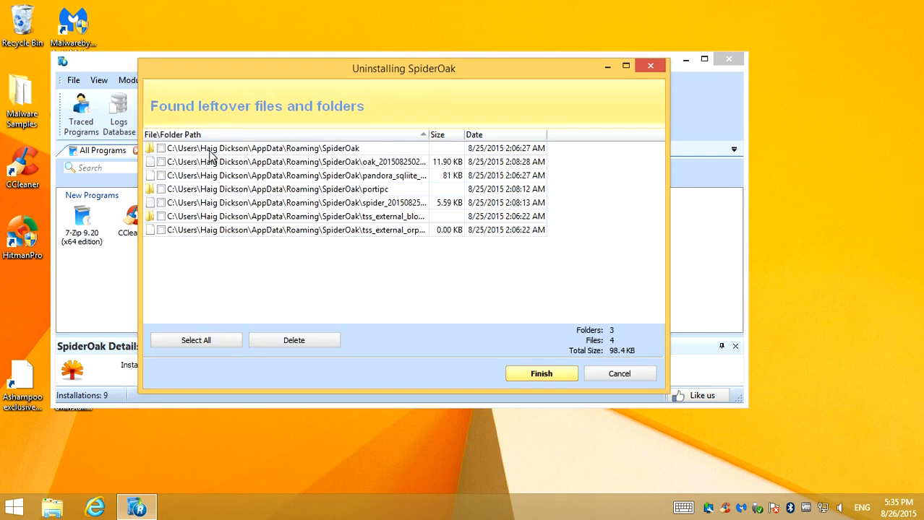
{"action": "left_click", "coordinate": [202, 340]}
{"action": "left_click", "coordinate": [294, 345]}
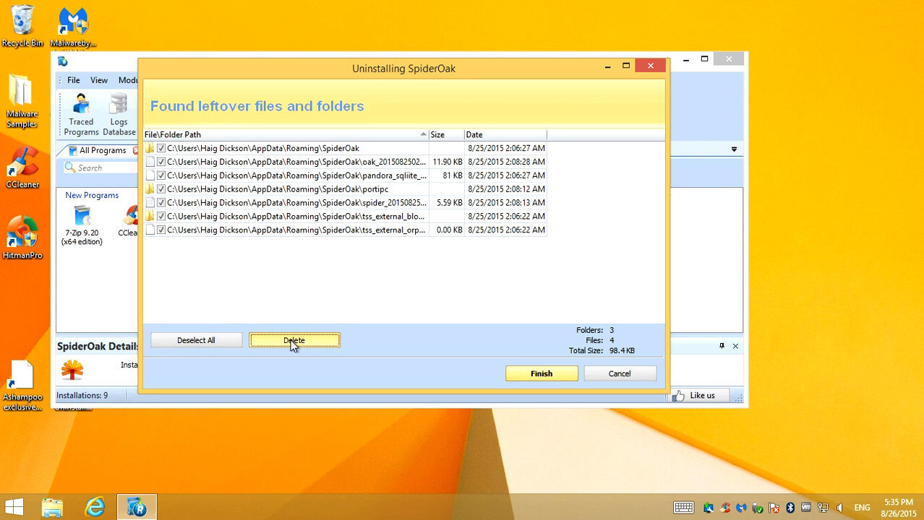
{"action": "left_click", "coordinate": [439, 263]}
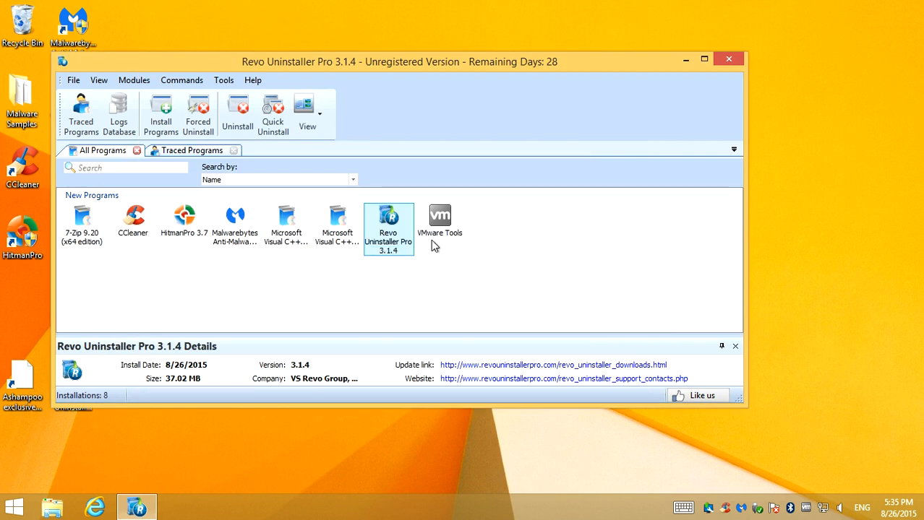
{"action": "left_click", "coordinate": [728, 60]}
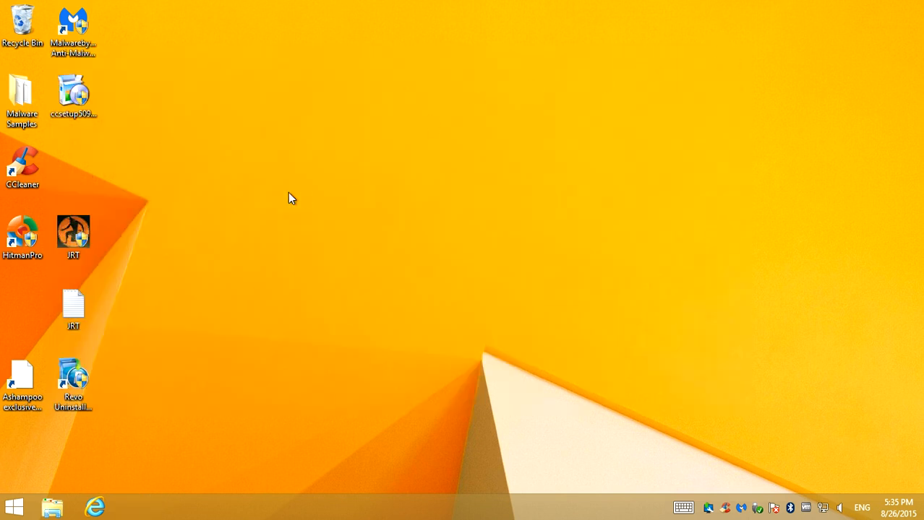
Delete the JRT text document and the ccsetup509 installer from the desktop
{"action": "left_click", "coordinate": [76, 310]}
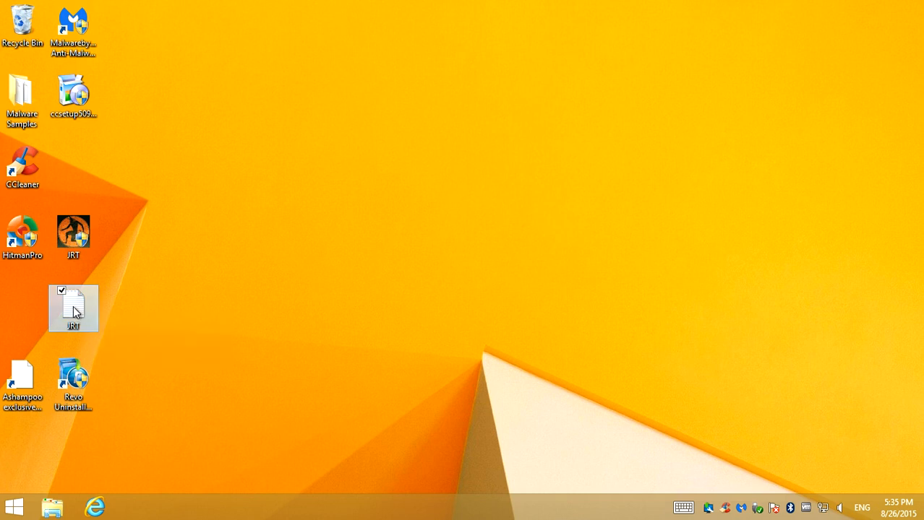
{"action": "right_click", "coordinate": [74, 310]}
{"action": "left_click", "coordinate": [48, 261]}
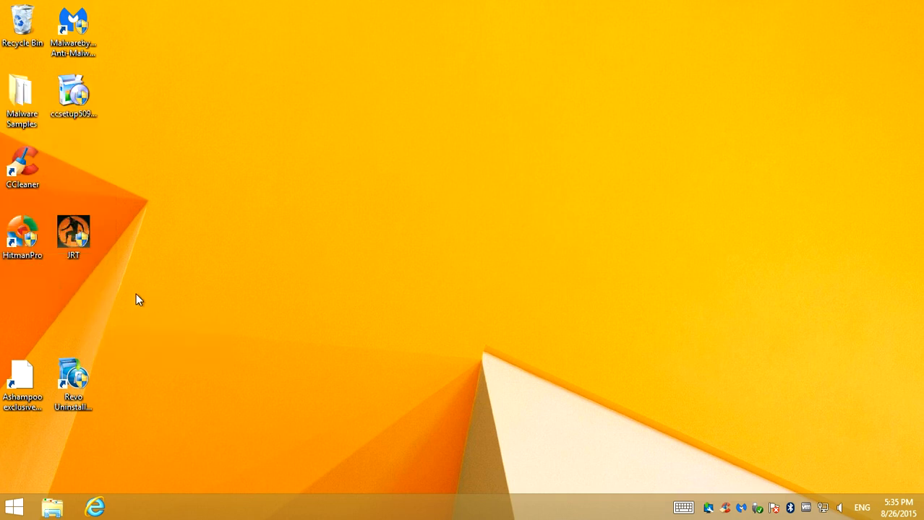
{"action": "right_click", "coordinate": [61, 102]}
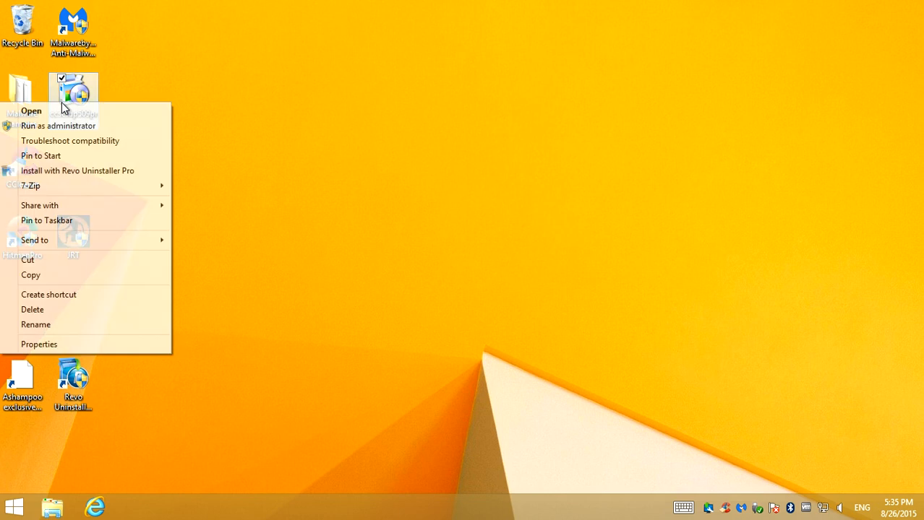
{"action": "left_click", "coordinate": [39, 311]}
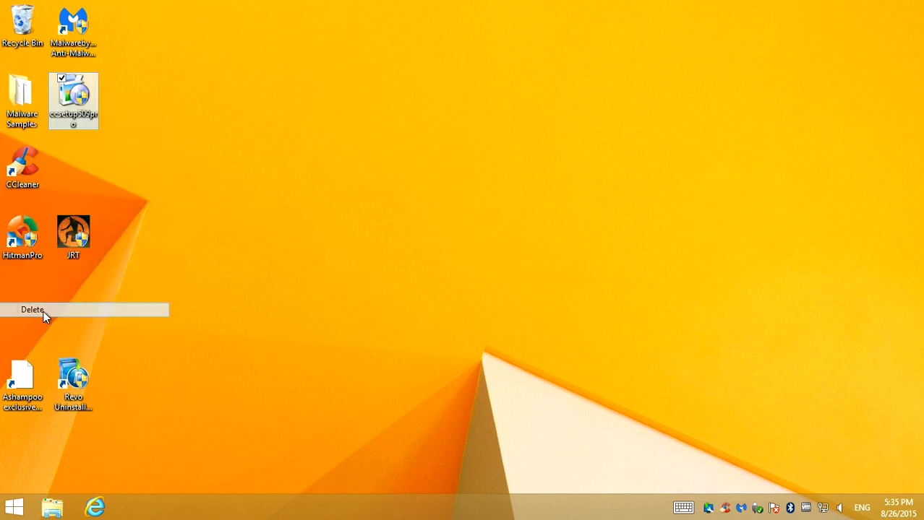
Empty the Recycle Bin and confirm the permanent deletion
{"action": "right_click", "coordinate": [23, 24]}
{"action": "left_click", "coordinate": [32, 46]}
{"action": "left_click", "coordinate": [528, 262]}
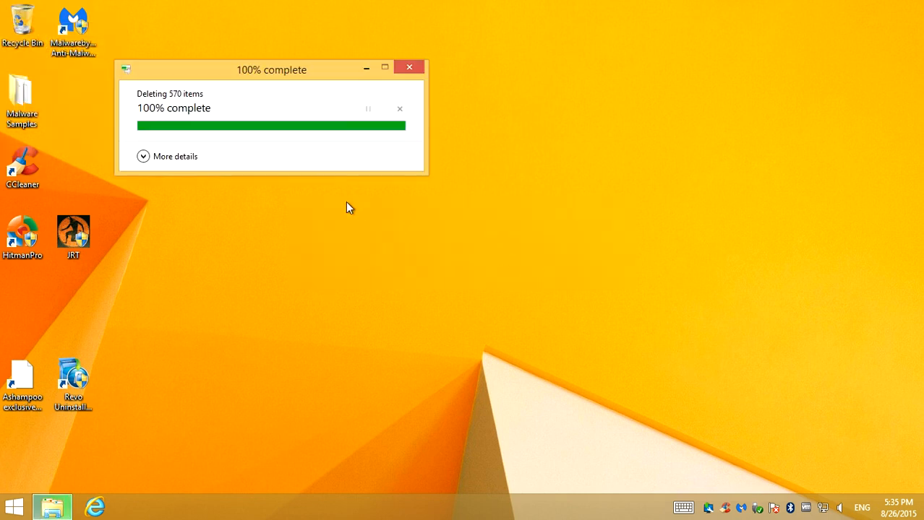
Switch to CCleaner and start a registry scan for issues with all Registry Cleaner categories included
{"action": "left_click", "coordinate": [29, 171]}
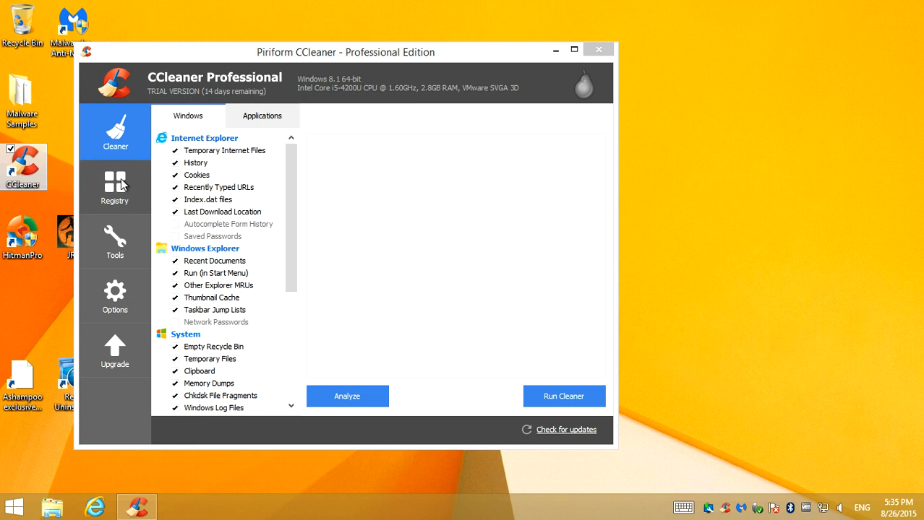
{"action": "left_click", "coordinate": [90, 187]}
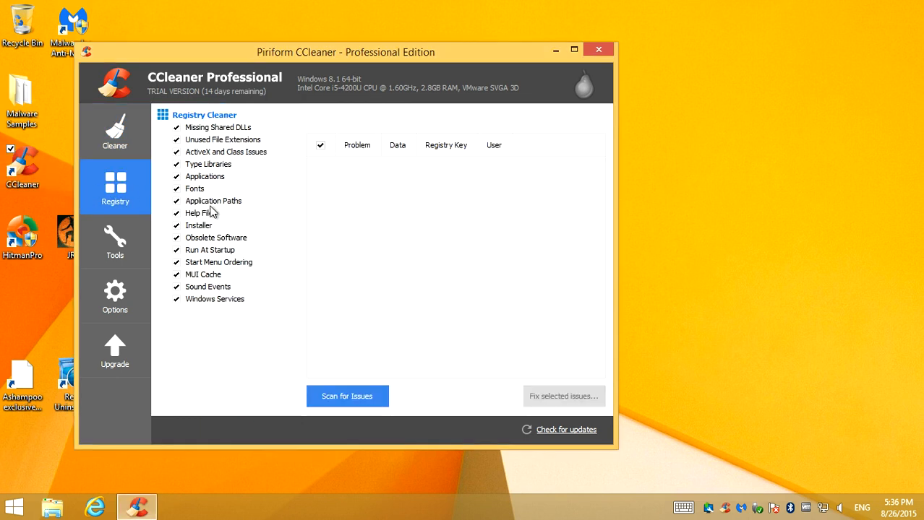
{"action": "left_click", "coordinate": [378, 399]}
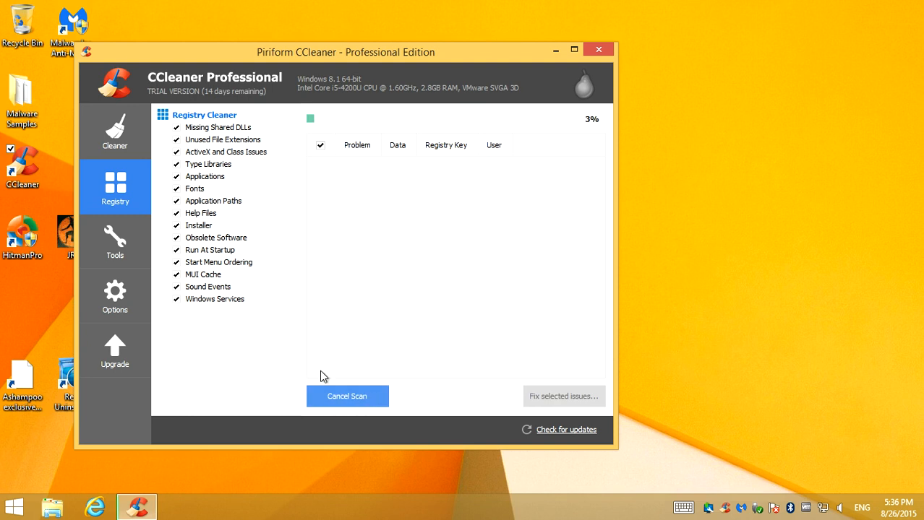
{"action": "left_click", "coordinate": [574, 49]}
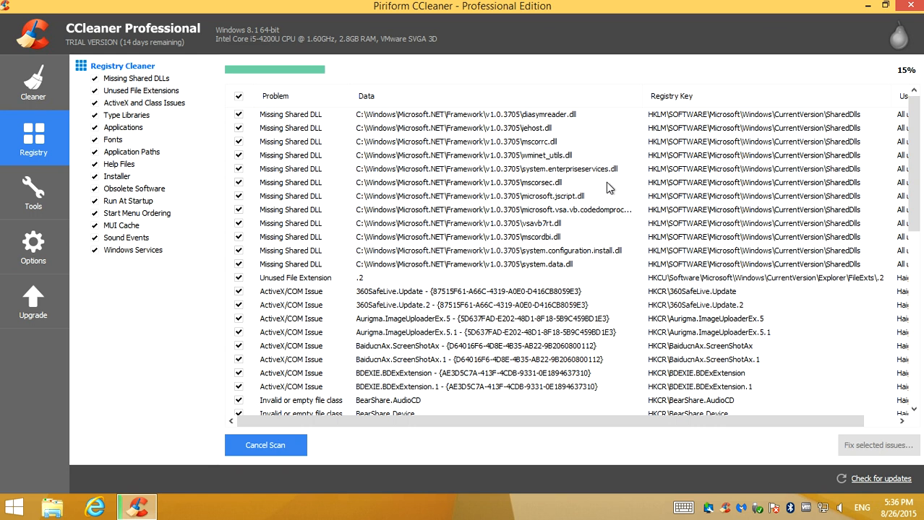
{"action": "left_click", "coordinate": [885, 5]}
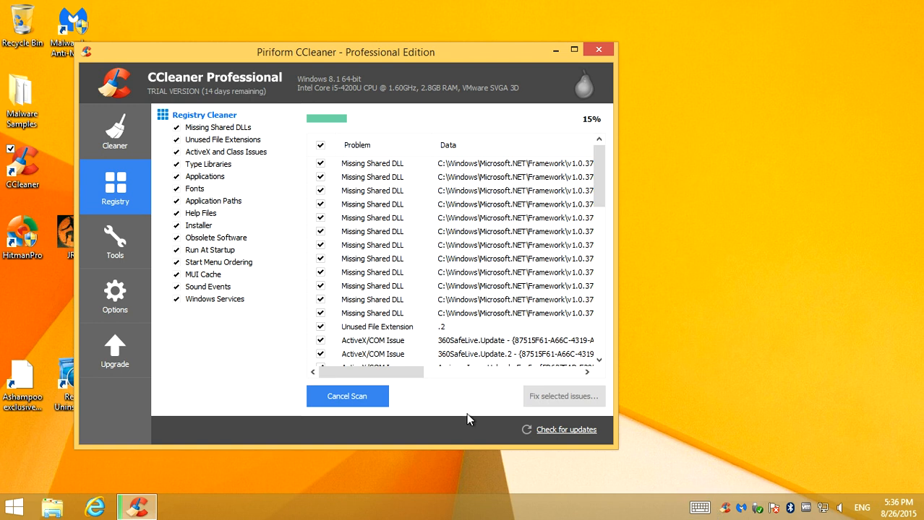
{"action": "mouse_move", "coordinate": [650, 6]}
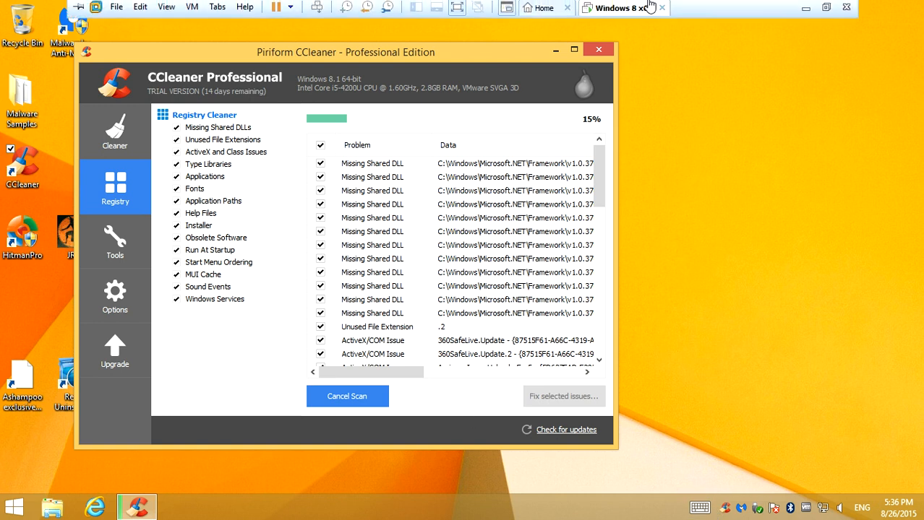
{"action": "left_click", "coordinate": [805, 13]}
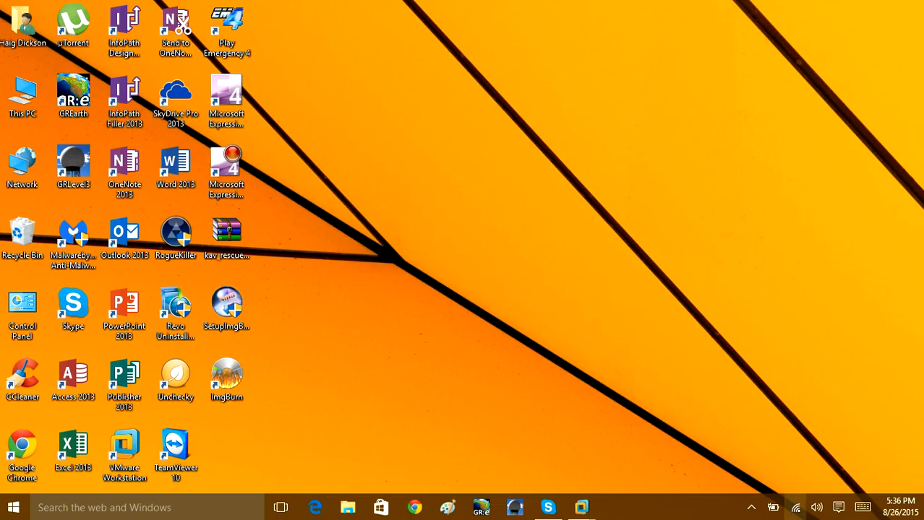
{"action": "left_click", "coordinate": [751, 509]}
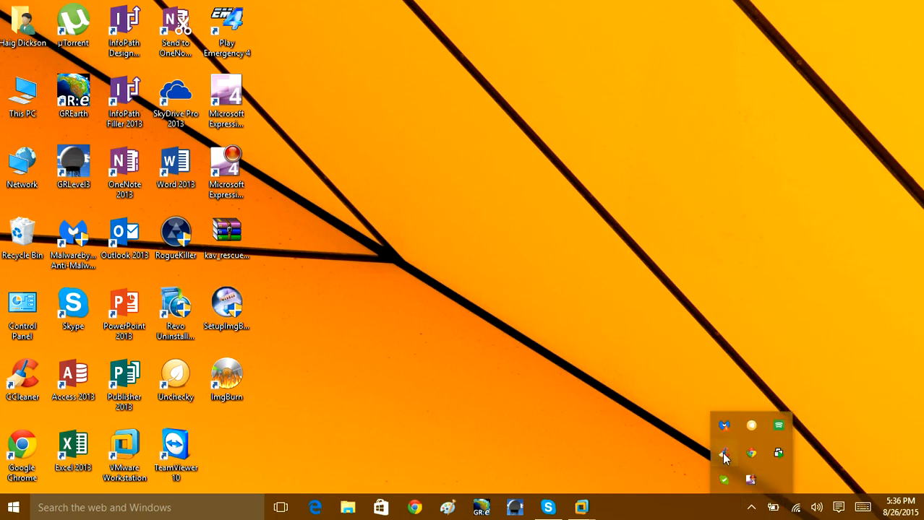
{"action": "right_click", "coordinate": [754, 480]}
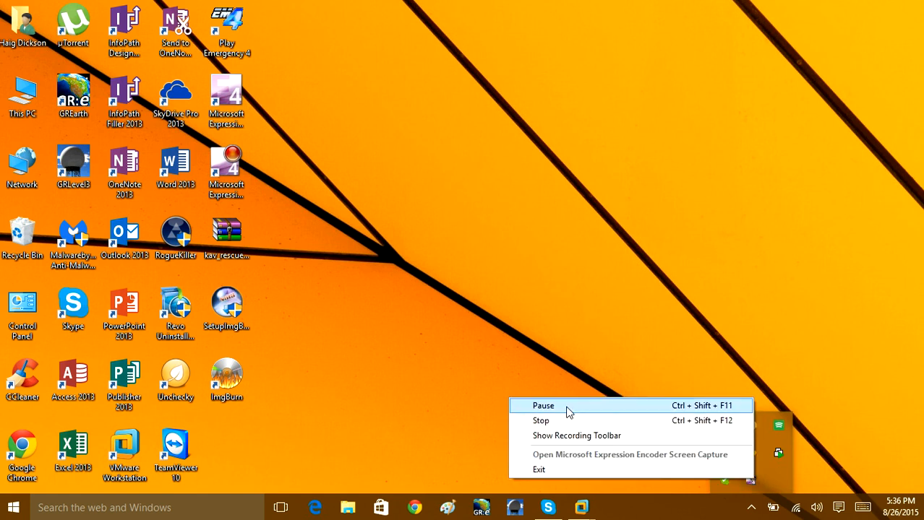
In the Windows 8 x64 virtual machine, back up the registry to Documents as cc_20150826_173709 and fix all selected registry issues
{"action": "mouse_move", "coordinate": [582, 506]}
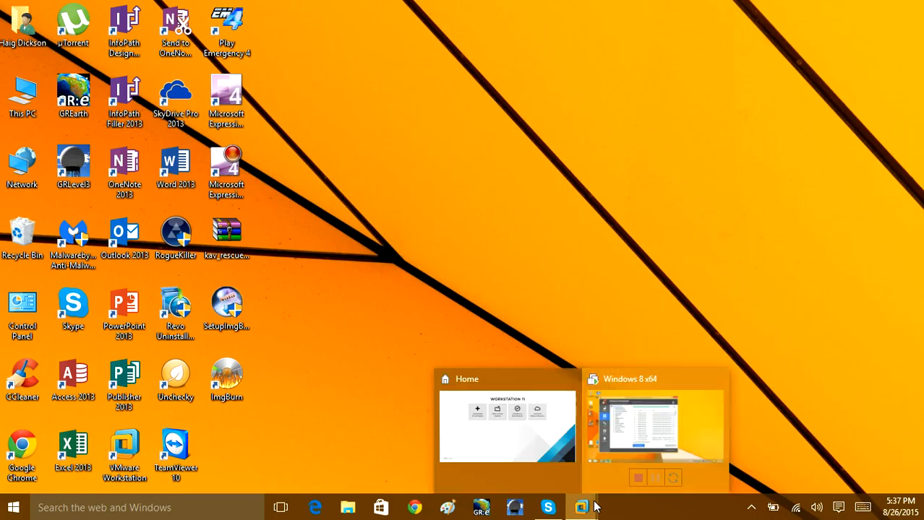
{"action": "left_click", "coordinate": [631, 432]}
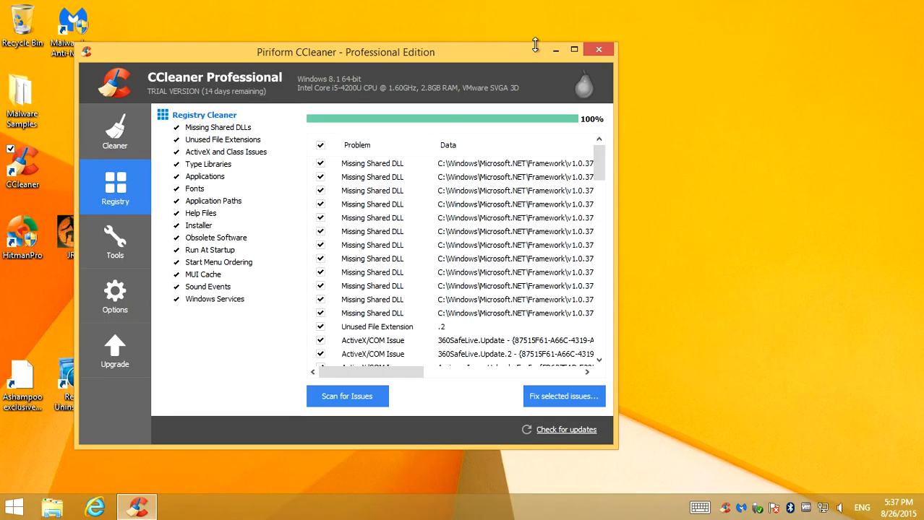
{"action": "left_click", "coordinate": [563, 397]}
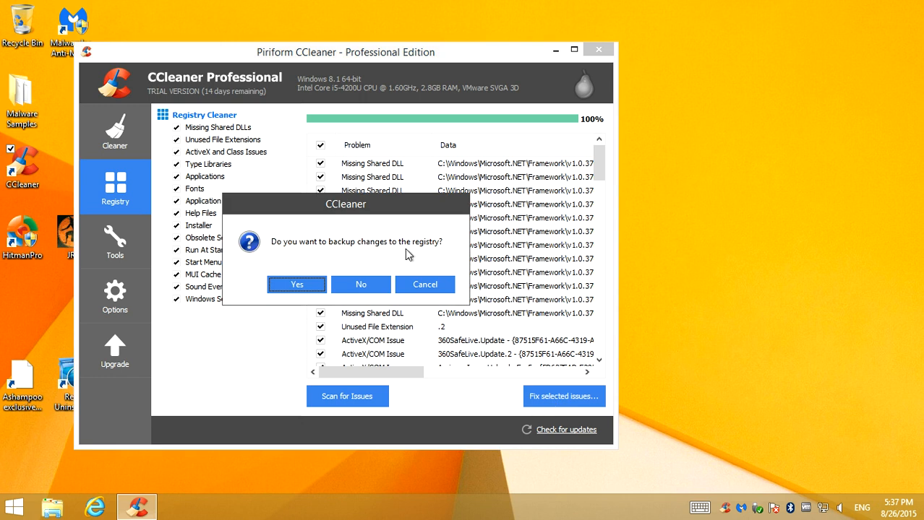
{"action": "left_click", "coordinate": [296, 286]}
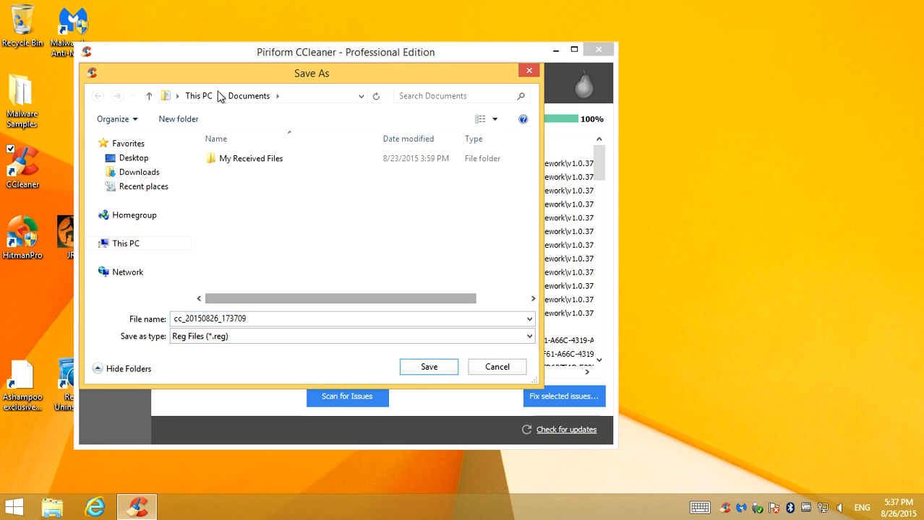
{"action": "double_click", "coordinate": [268, 318]}
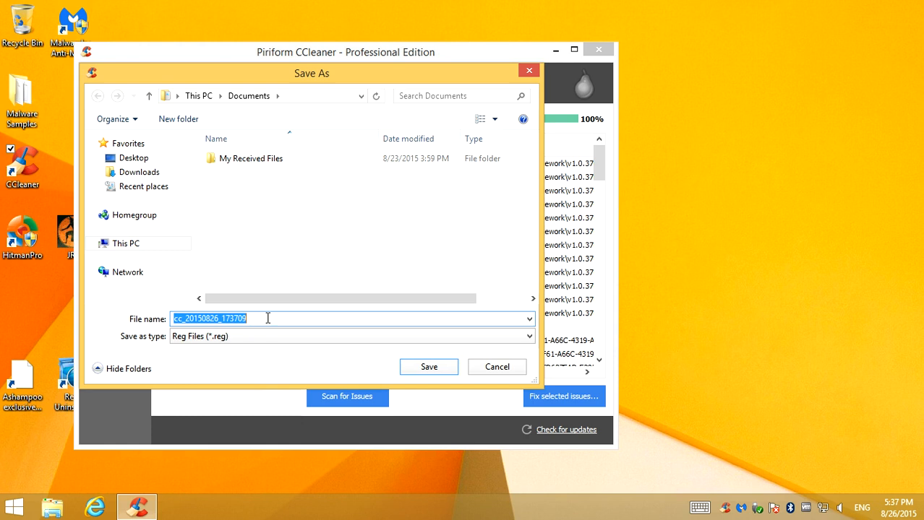
{"action": "left_click", "coordinate": [427, 369]}
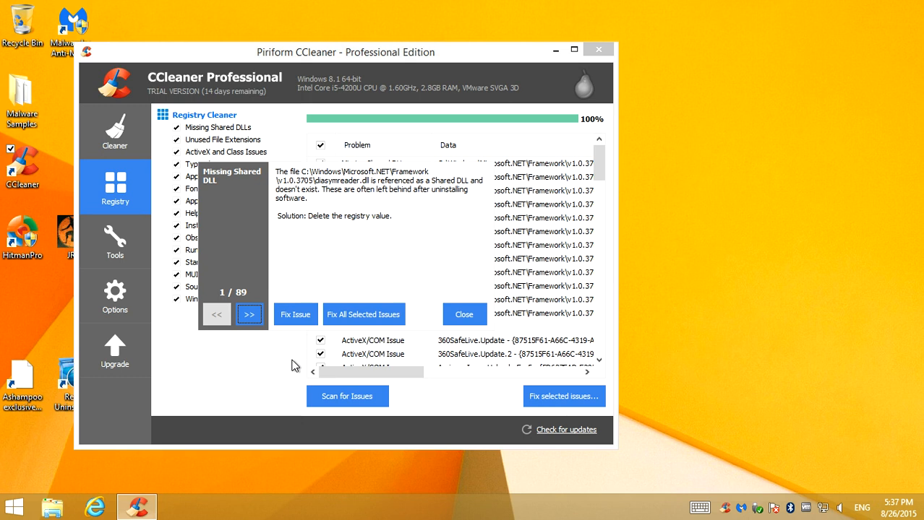
{"action": "left_click", "coordinate": [334, 322]}
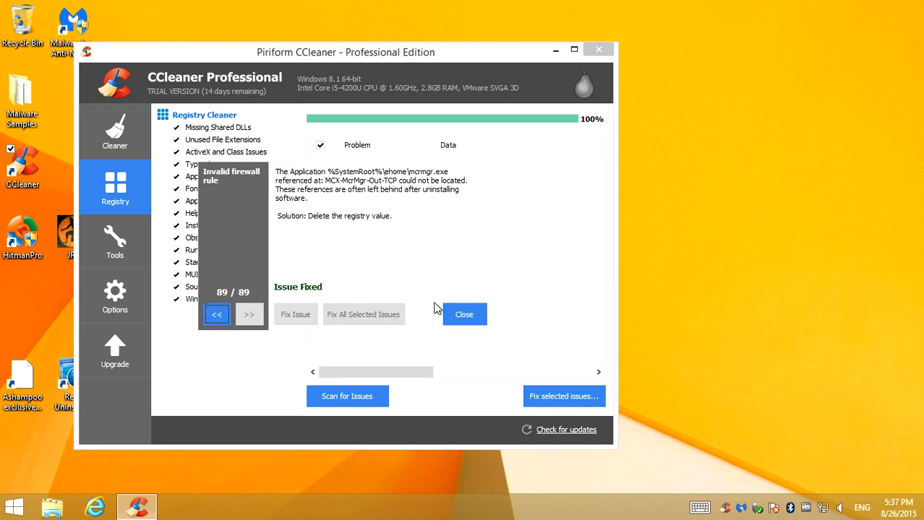
{"action": "left_click", "coordinate": [463, 313]}
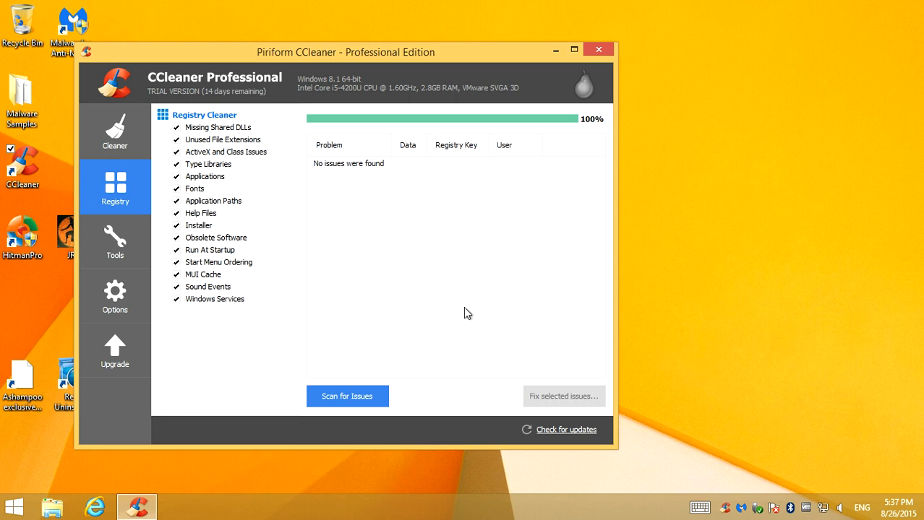
Rescan the registry, fix all selected issues without making a backup, and close CCleaner
{"action": "left_click", "coordinate": [344, 397]}
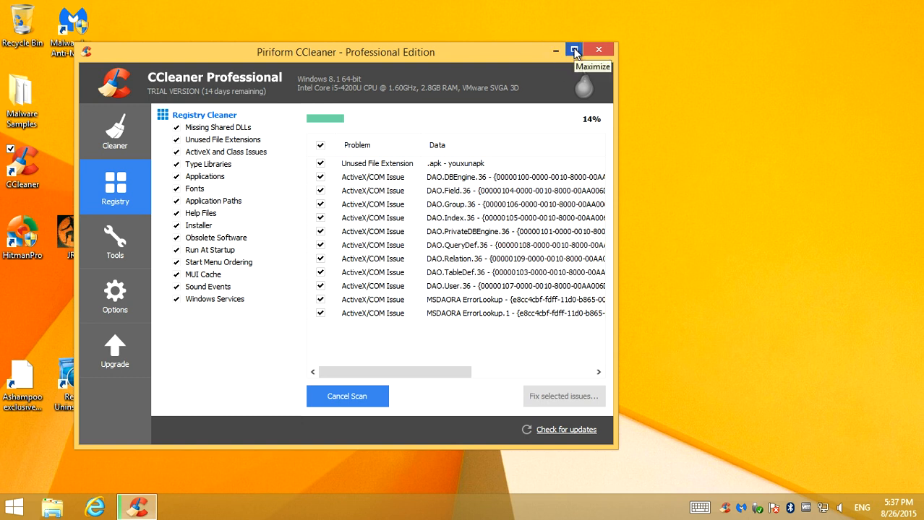
{"action": "left_click", "coordinate": [345, 396]}
{"action": "left_click", "coordinate": [549, 394]}
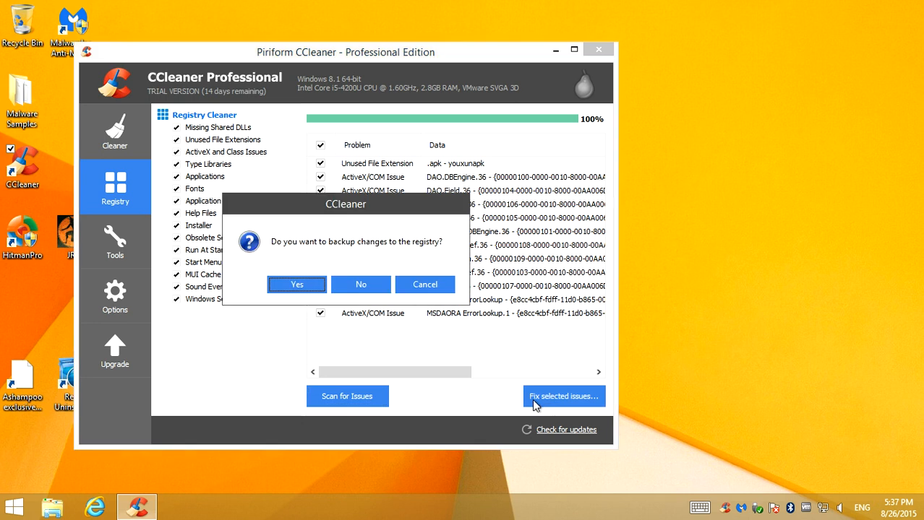
{"action": "left_click", "coordinate": [378, 316]}
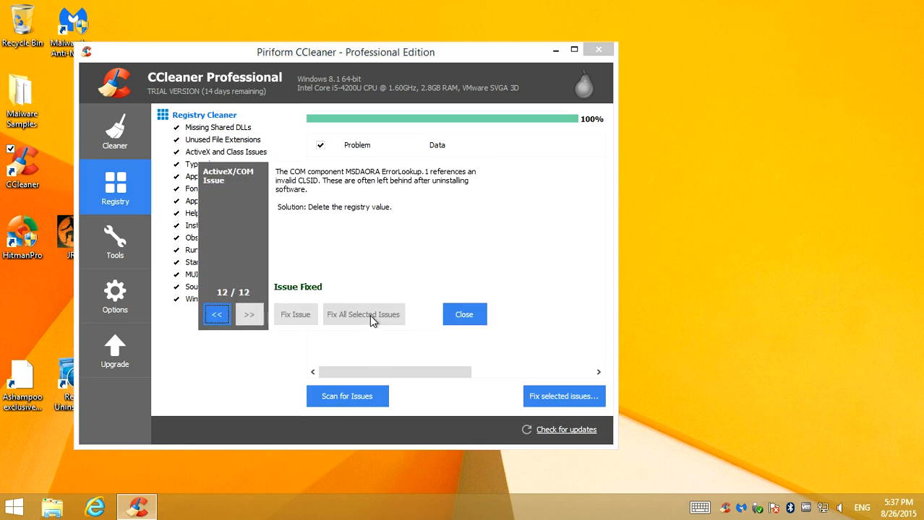
{"action": "left_click", "coordinate": [455, 316]}
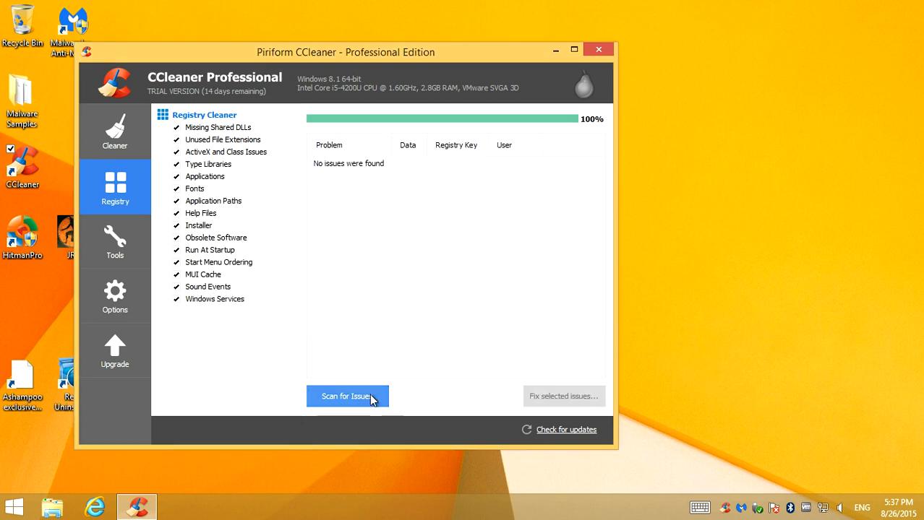
{"action": "left_click", "coordinate": [573, 50]}
{"action": "left_click", "coordinate": [914, 6]}
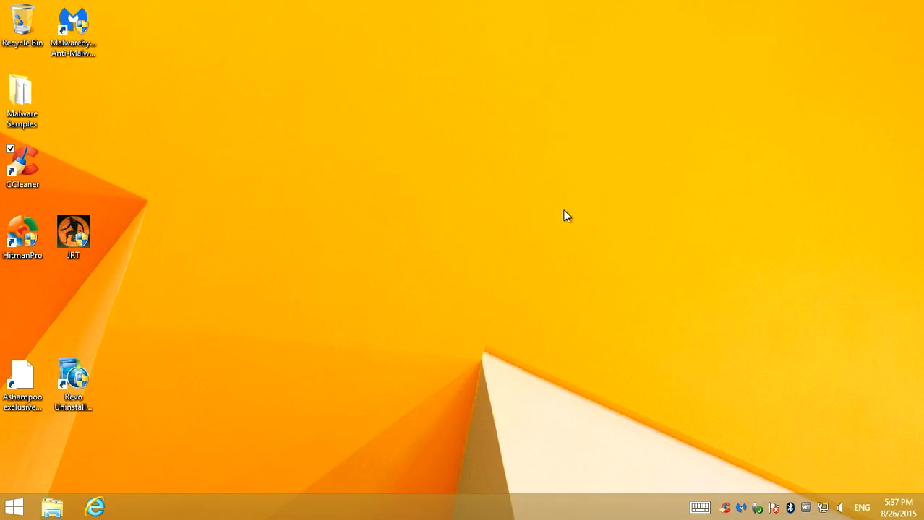
Delete the Ashampoo exclusive Offers shortcut from the desktop and empty the Recycle Bin
{"action": "right_click", "coordinate": [39, 381]}
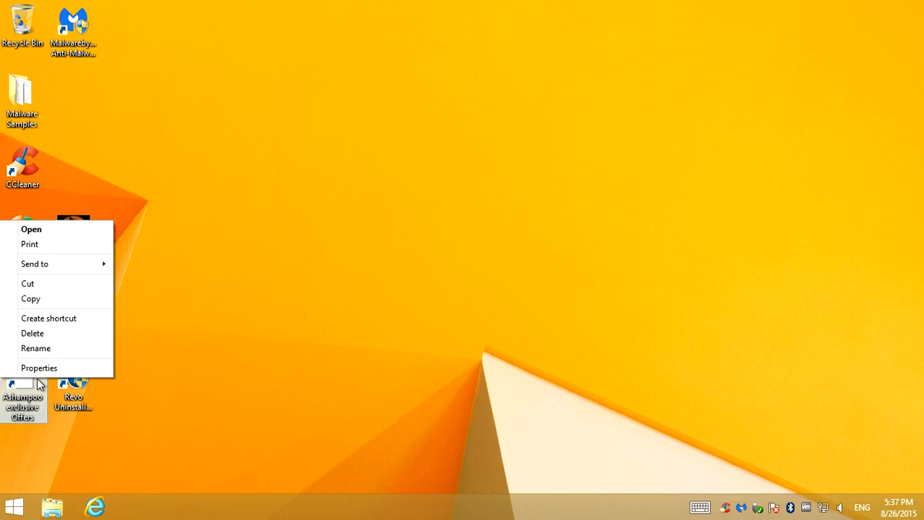
{"action": "left_click", "coordinate": [49, 333]}
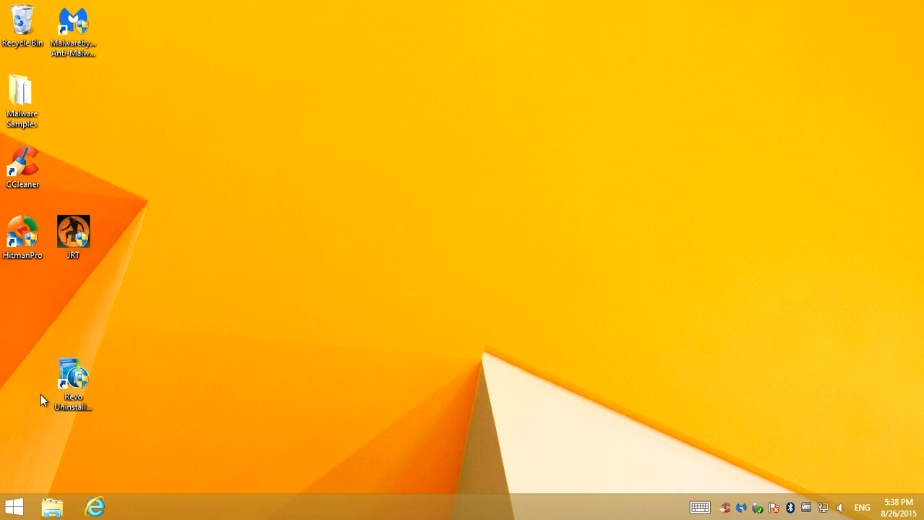
{"action": "right_click", "coordinate": [29, 40]}
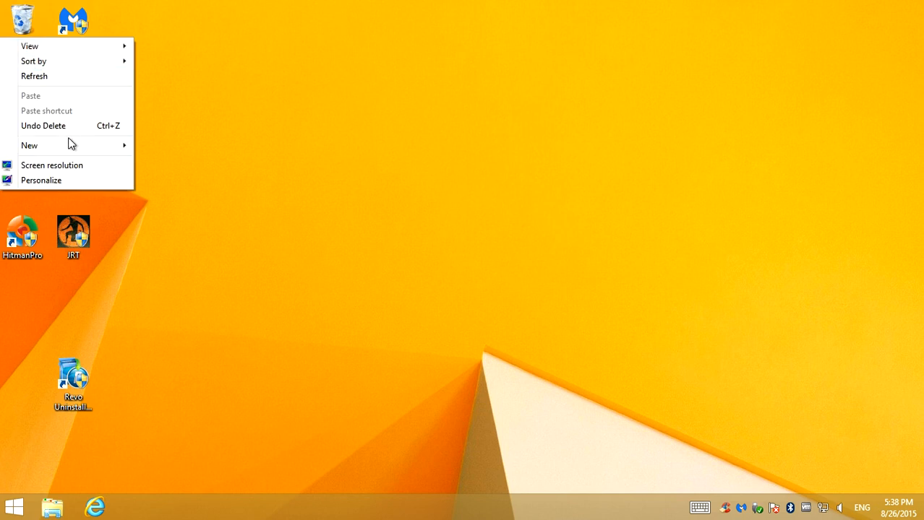
{"action": "right_click", "coordinate": [23, 20]}
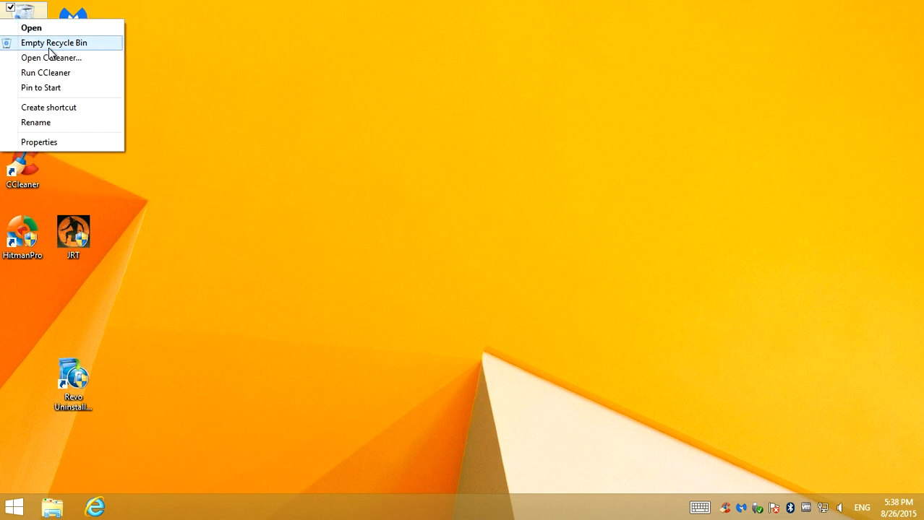
{"action": "left_click", "coordinate": [48, 45]}
{"action": "left_click", "coordinate": [531, 309]}
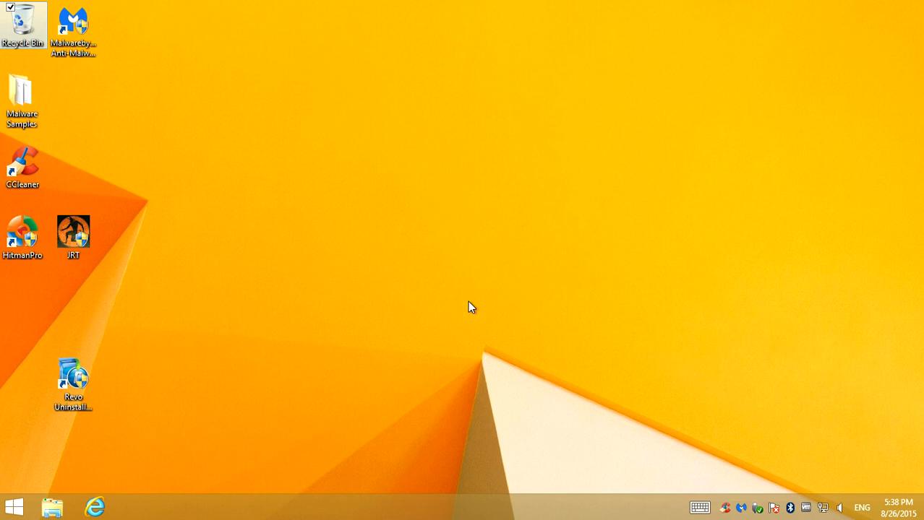
Move the JRT and Revo Uninstaller Pro desktop icons up beneath Malwarebytes Anti-Malware to close the gaps in the second column
{"action": "left_click_drag", "start_coordinate": [73, 231], "coordinate": [73, 89]}
{"action": "left_click_drag", "start_coordinate": [86, 368], "coordinate": [104, 169]}
{"action": "left_click", "coordinate": [208, 364]}
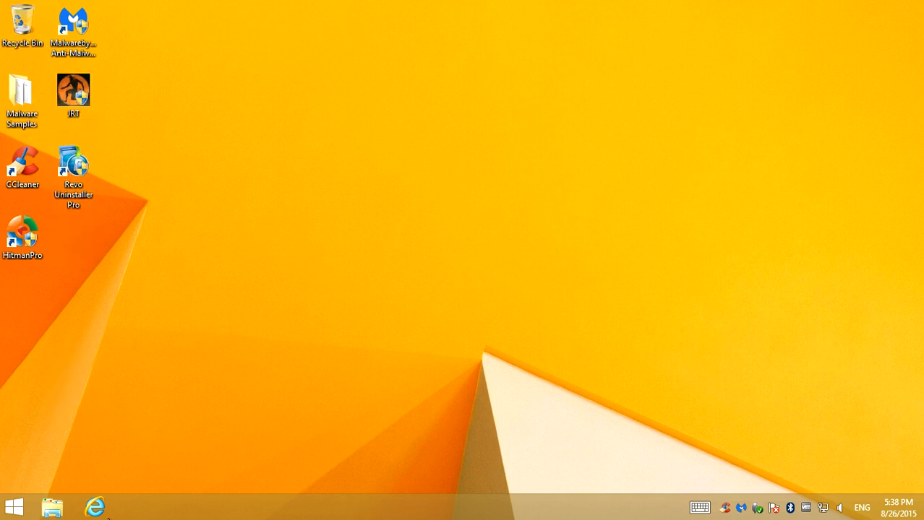
Open Internet Explorer to check which home page loads, and close the browser
{"action": "left_click", "coordinate": [93, 513]}
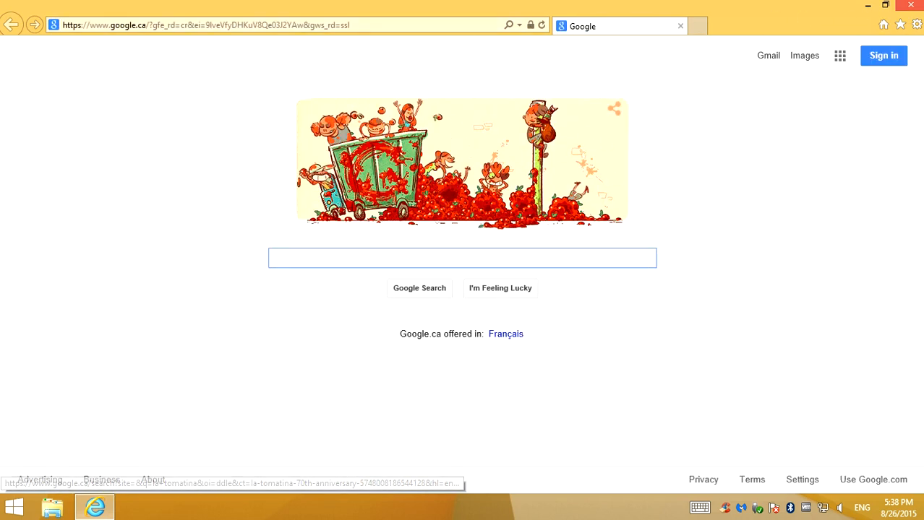
{"action": "left_click", "coordinate": [894, 6]}
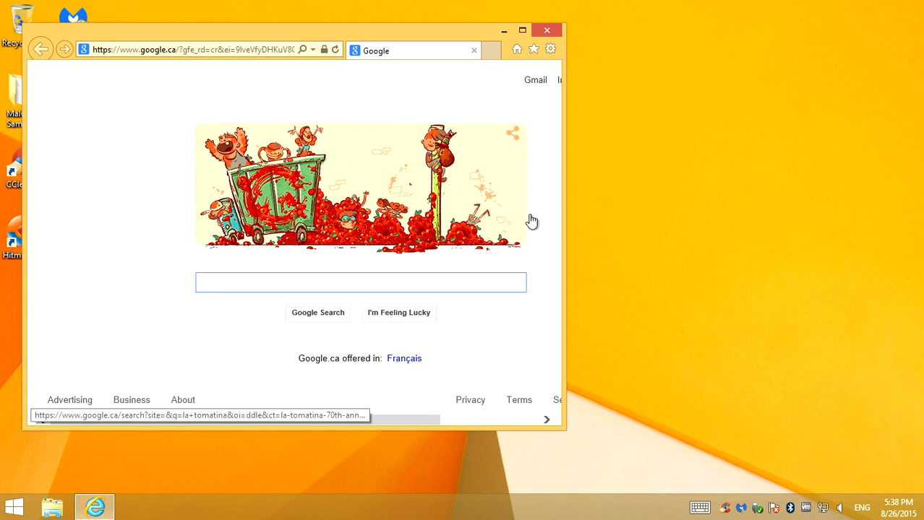
{"action": "left_click", "coordinate": [547, 31]}
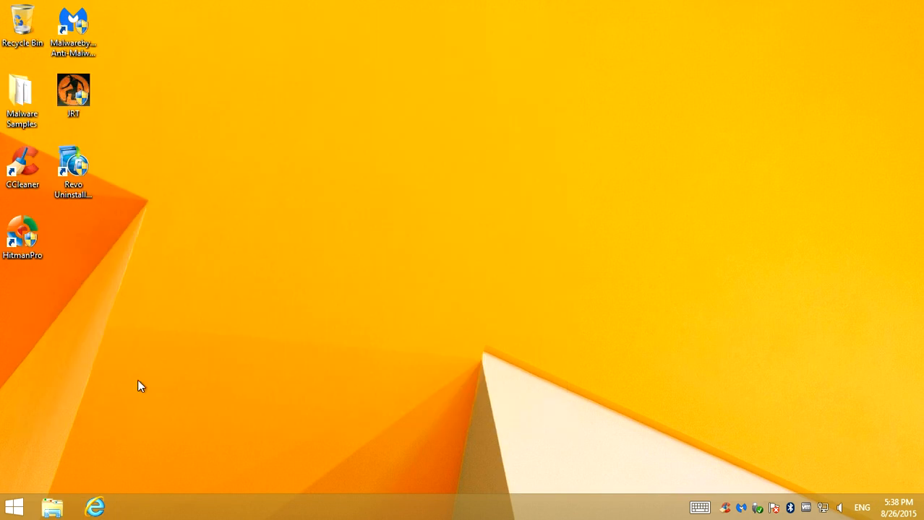
Check the Program Files folder on Local Disk (C:) for leftover programs, closing the folder window and the CCleaner notification
{"action": "left_click", "coordinate": [57, 506]}
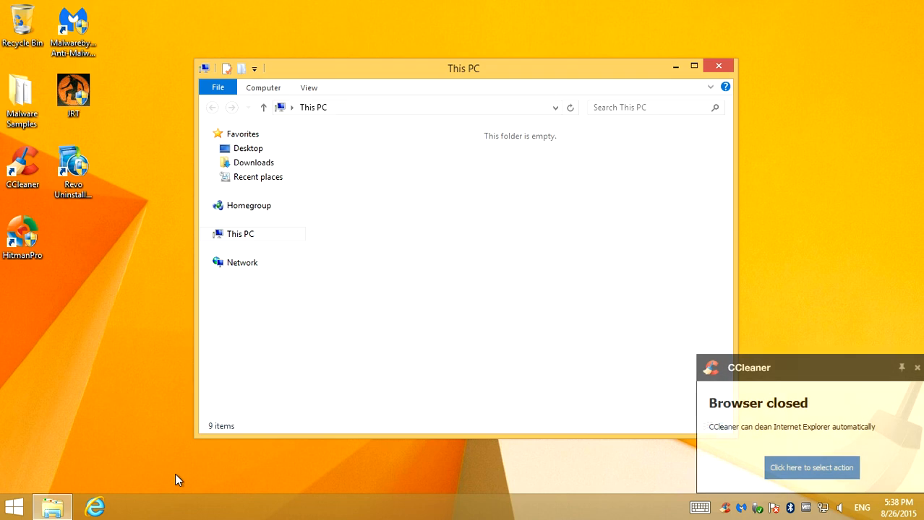
{"action": "double_click", "coordinate": [554, 294]}
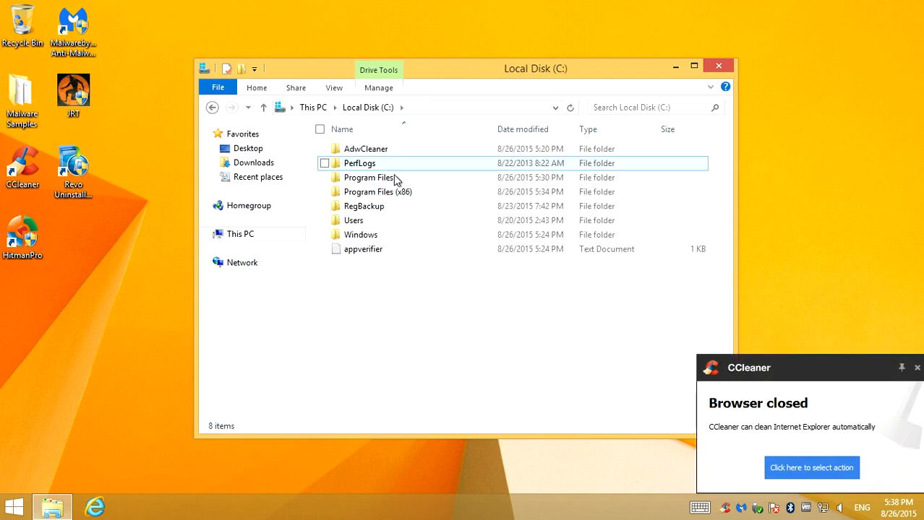
{"action": "double_click", "coordinate": [361, 177]}
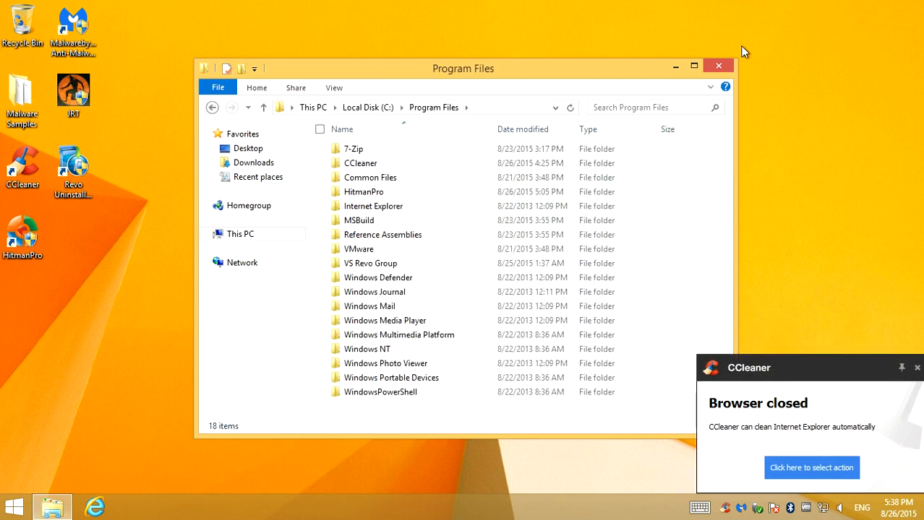
{"action": "left_click", "coordinate": [720, 67]}
{"action": "left_click", "coordinate": [917, 369]}
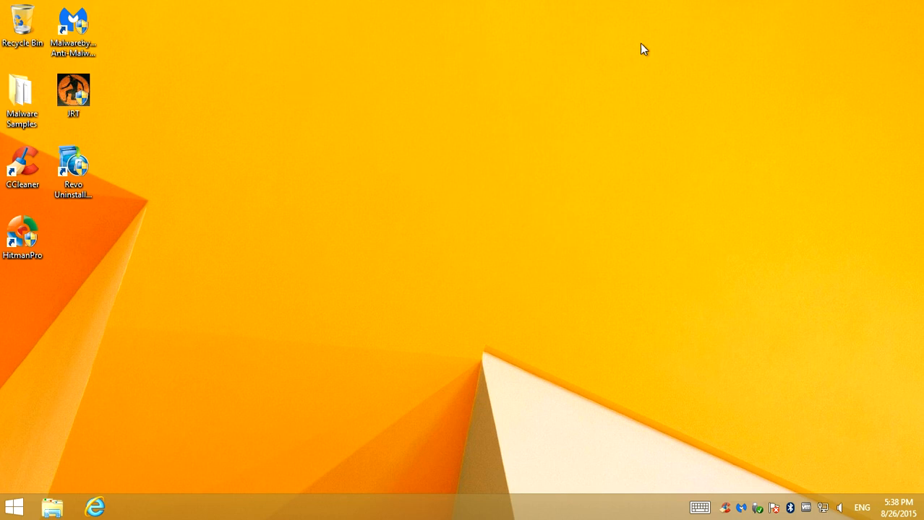
Minimize the virtual machine and open the bookmarked Facebook profile in Chrome on the host computer
{"action": "mouse_move", "coordinate": [718, 3]}
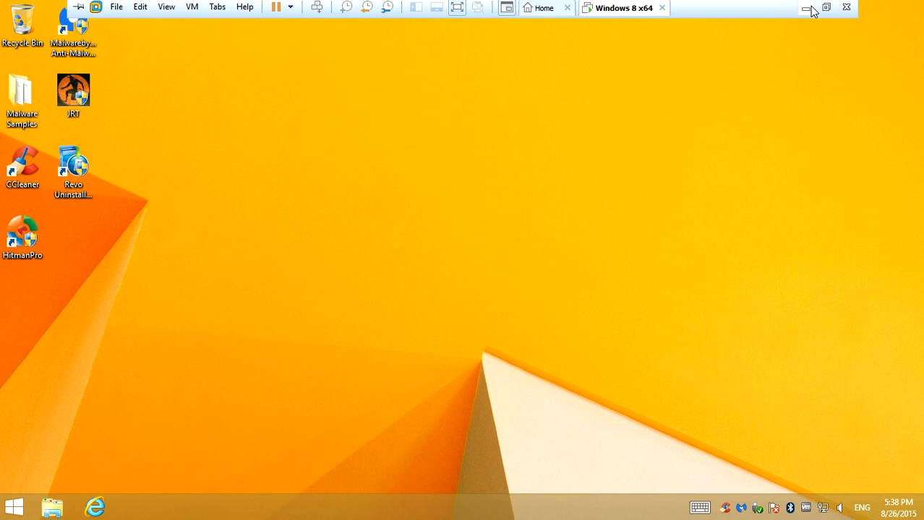
{"action": "left_click", "coordinate": [807, 8]}
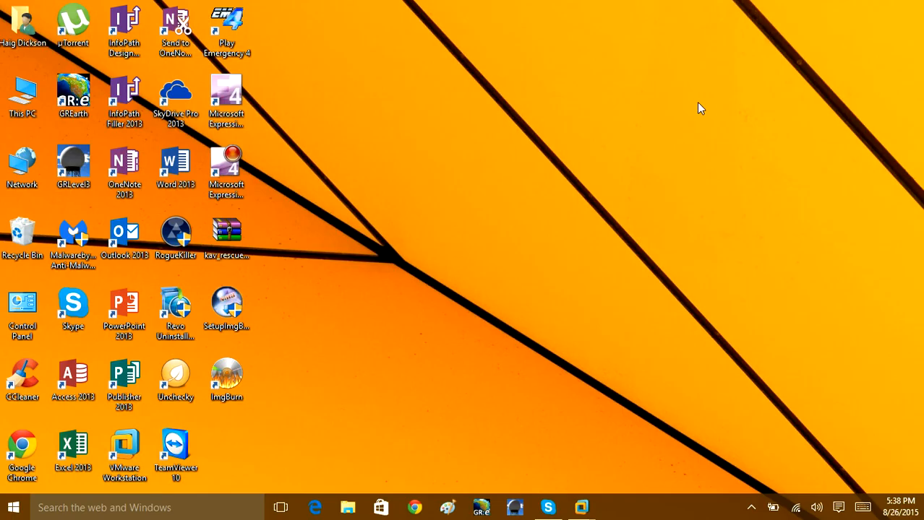
{"action": "left_click", "coordinate": [414, 507]}
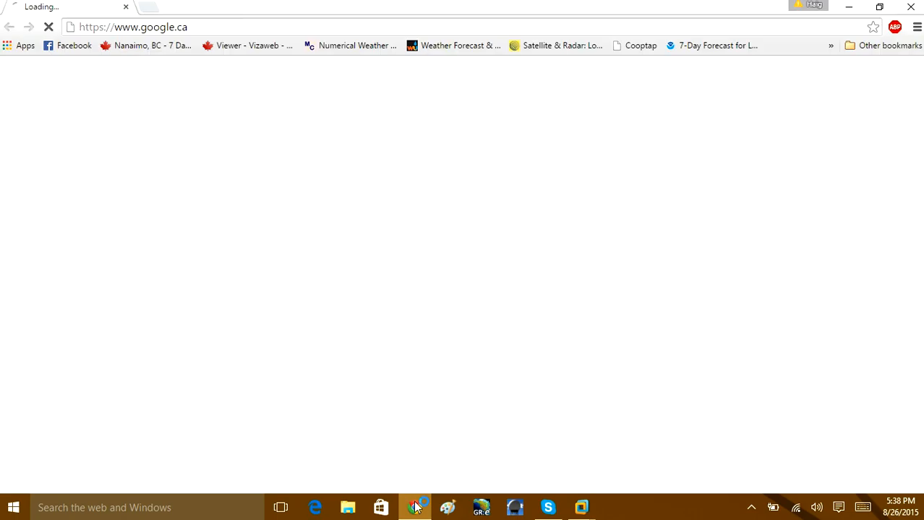
{"action": "left_click", "coordinate": [250, 25]}
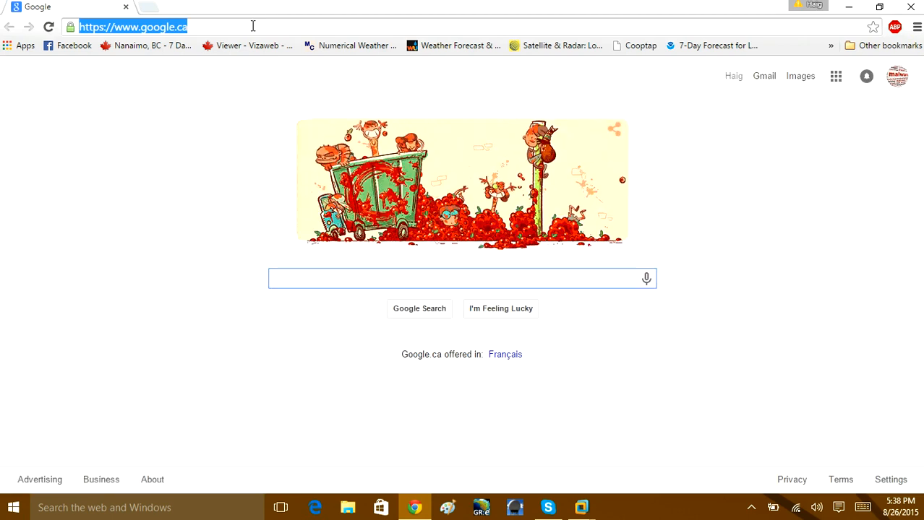
{"action": "left_click", "coordinate": [72, 45]}
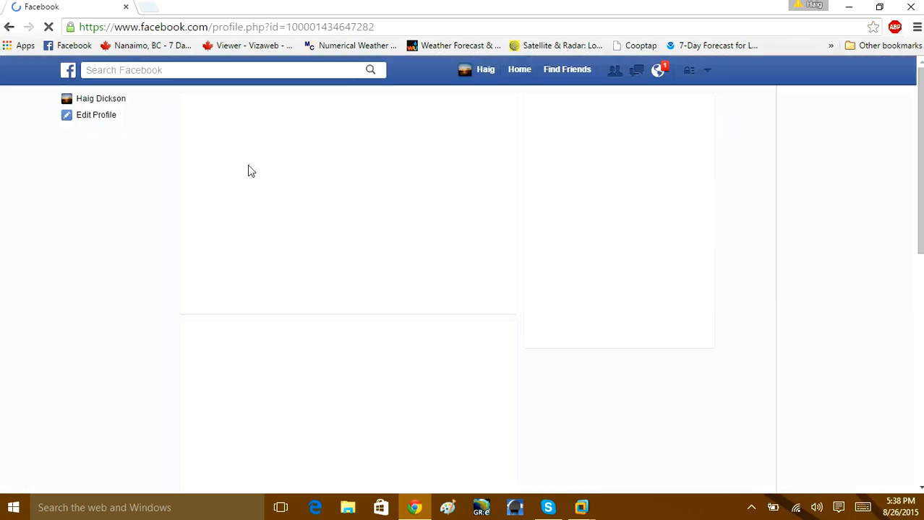
Find the post linking to the computer support website on the Facebook profile timeline
{"action": "scroll", "coordinate": [316, 204], "scroll_direction": "down", "scroll_amount": 5}
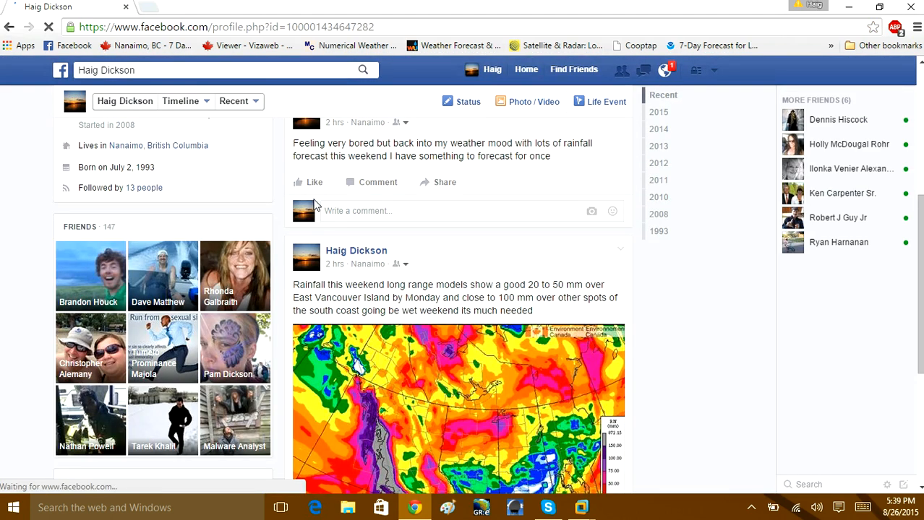
{"action": "scroll", "coordinate": [316, 205], "scroll_direction": "down", "scroll_amount": 2}
{"action": "scroll", "coordinate": [245, 202], "scroll_direction": "down", "scroll_amount": 10}
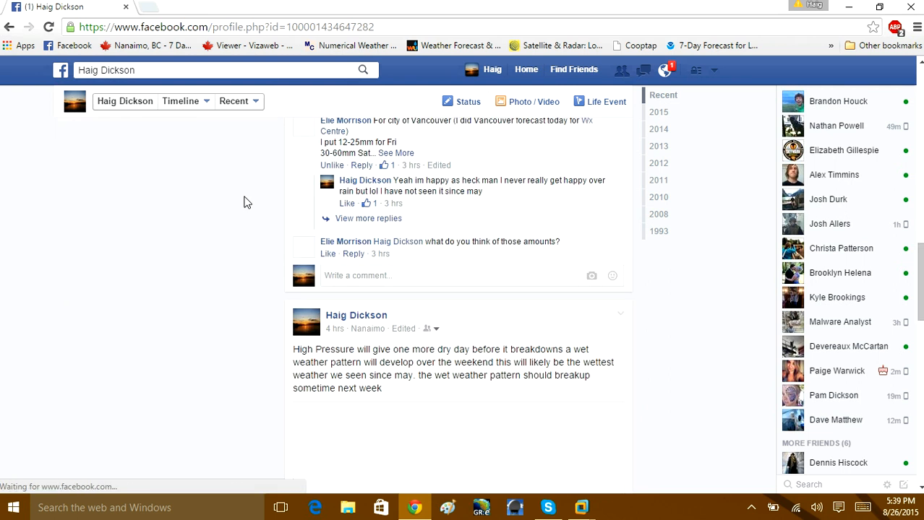
{"action": "scroll", "coordinate": [316, 205], "scroll_direction": "down", "scroll_amount": 15}
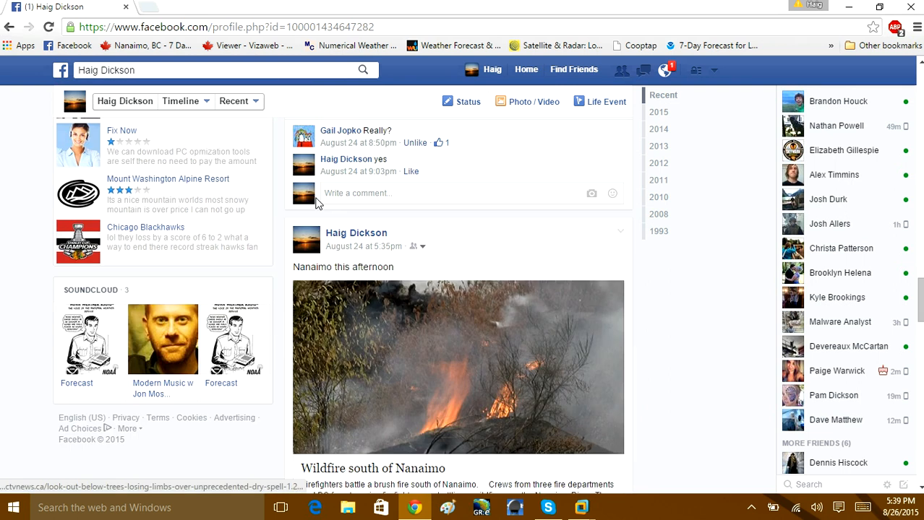
{"action": "scroll", "coordinate": [316, 204], "scroll_direction": "down", "scroll_amount": 10}
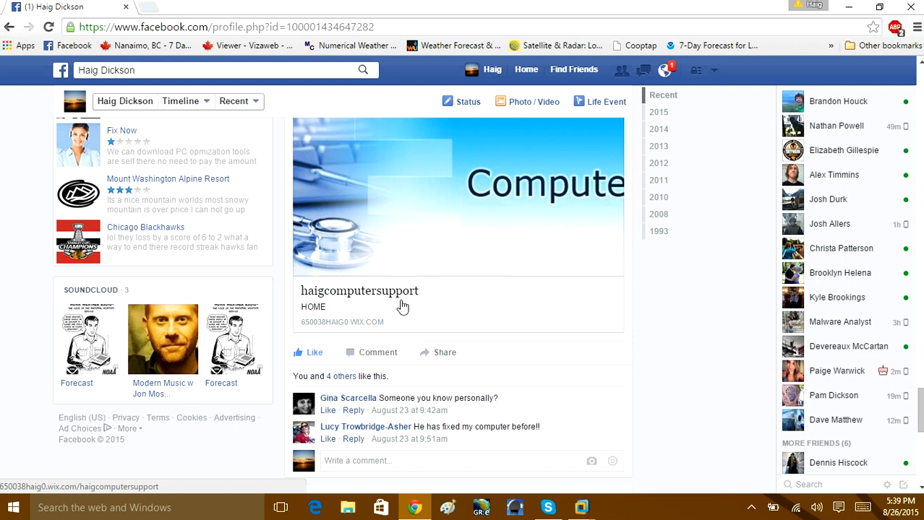
Open the computer support website from the Facebook post and highlight the toll-free phone number in its banner
{"action": "left_click", "coordinate": [373, 302]}
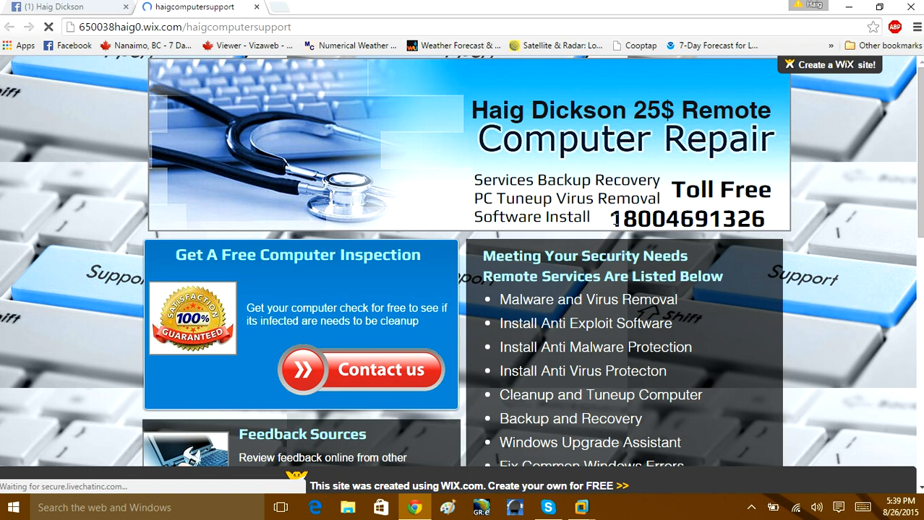
{"action": "left_click_drag", "start_coordinate": [613, 219], "coordinate": [707, 219]}
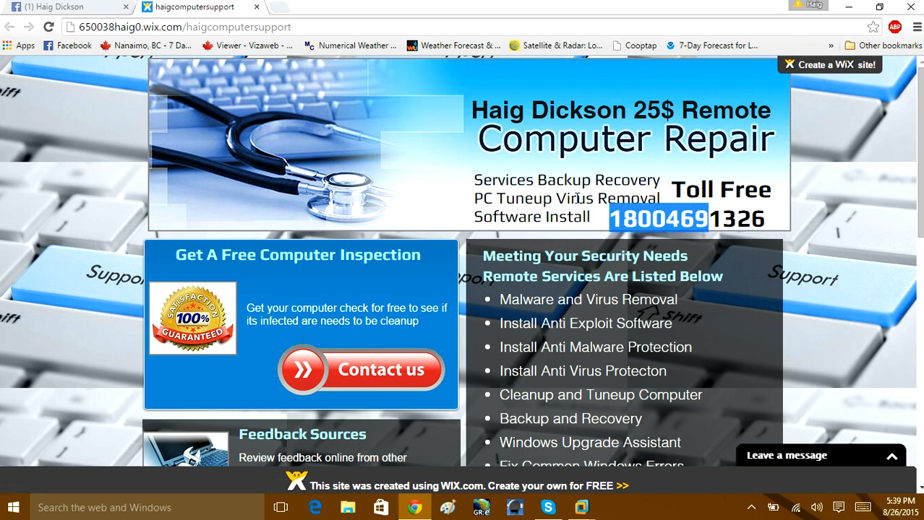
{"action": "left_click", "coordinate": [680, 204]}
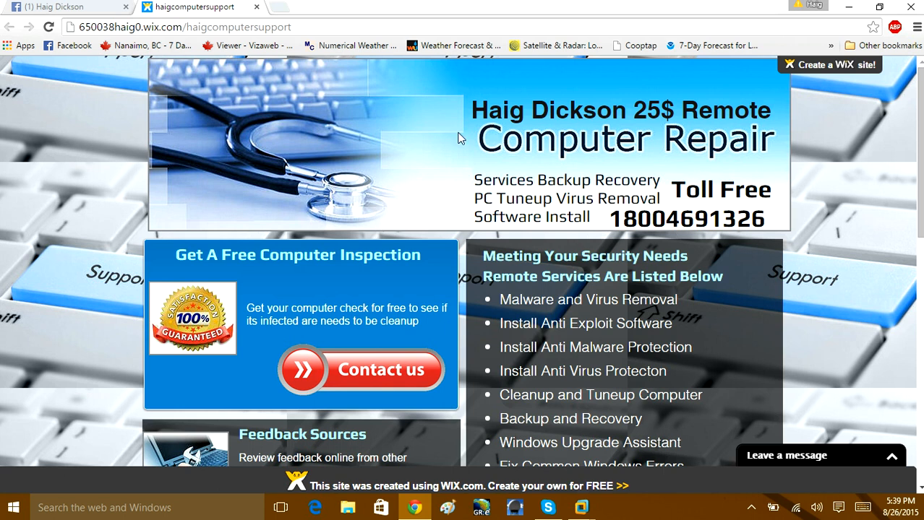
Highlight the 25$ remote computer repair headline in the website banner and look through the list of remote services
{"action": "left_click_drag", "start_coordinate": [475, 114], "coordinate": [714, 135]}
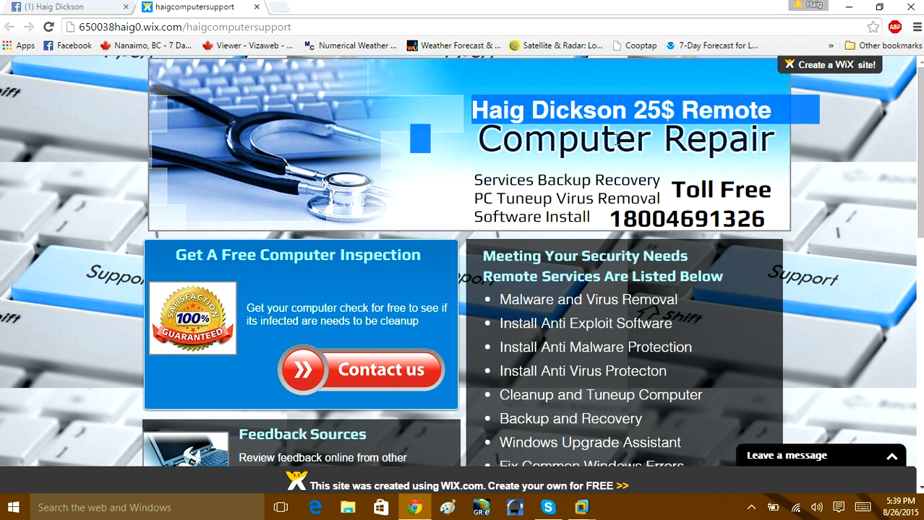
{"action": "scroll", "coordinate": [553, 131], "scroll_direction": "down", "scroll_amount": 9}
{"action": "scroll", "coordinate": [404, 222], "scroll_direction": "up", "scroll_amount": 8}
{"action": "scroll", "coordinate": [402, 223], "scroll_direction": "up", "scroll_amount": 1}
{"action": "left_click_drag", "start_coordinate": [639, 113], "coordinate": [731, 109]}
{"action": "left_click", "coordinate": [699, 107]}
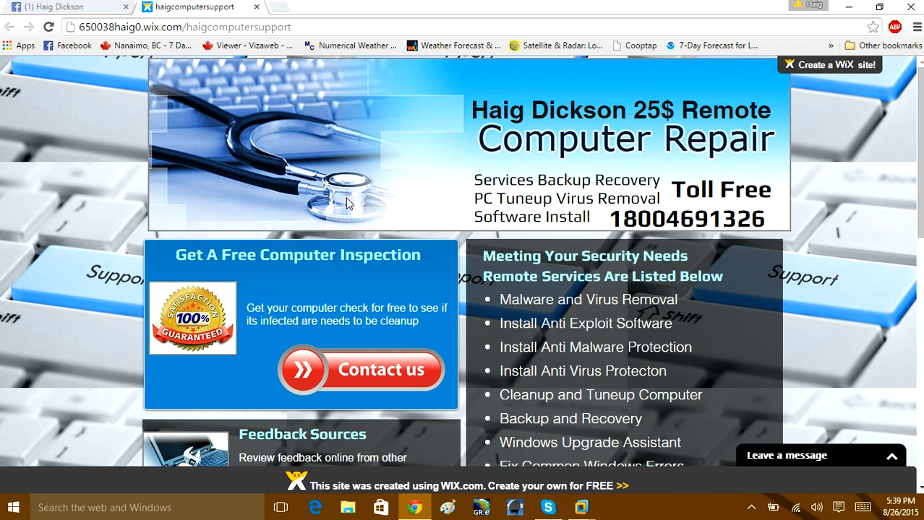
{"action": "scroll", "coordinate": [347, 203], "scroll_direction": "down", "scroll_amount": 3}
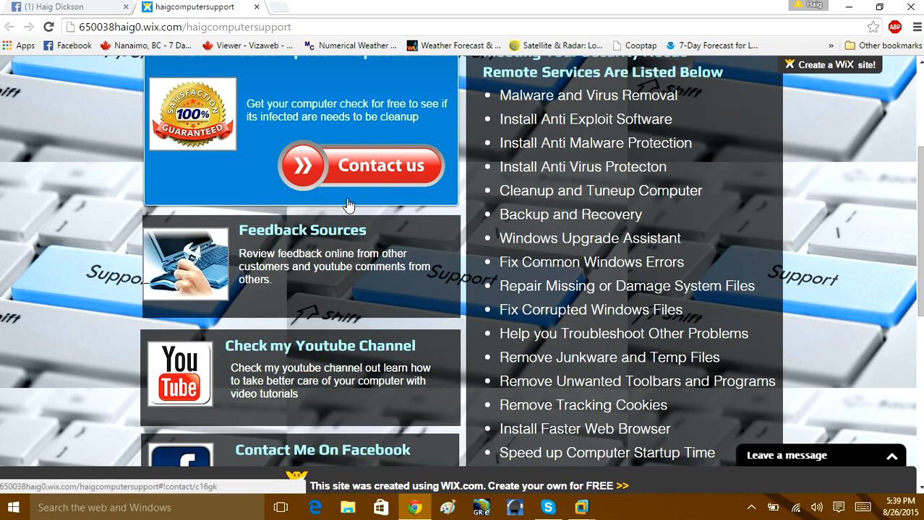
Return to the Facebook profile to show the website post once more, and close the browser
{"action": "left_click", "coordinate": [37, 8]}
{"action": "scroll", "coordinate": [393, 227], "scroll_direction": "up", "scroll_amount": 3}
{"action": "scroll", "coordinate": [391, 228], "scroll_direction": "down", "scroll_amount": 3}
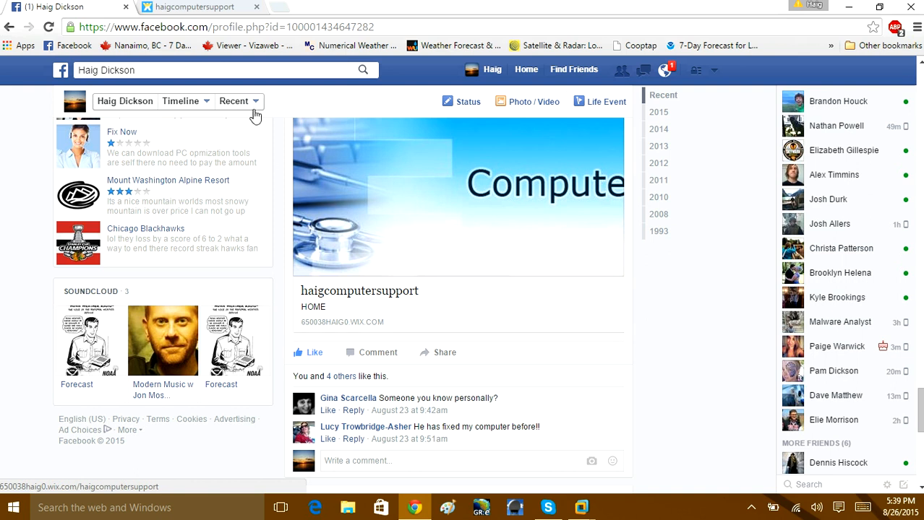
{"action": "left_click", "coordinate": [911, 7]}
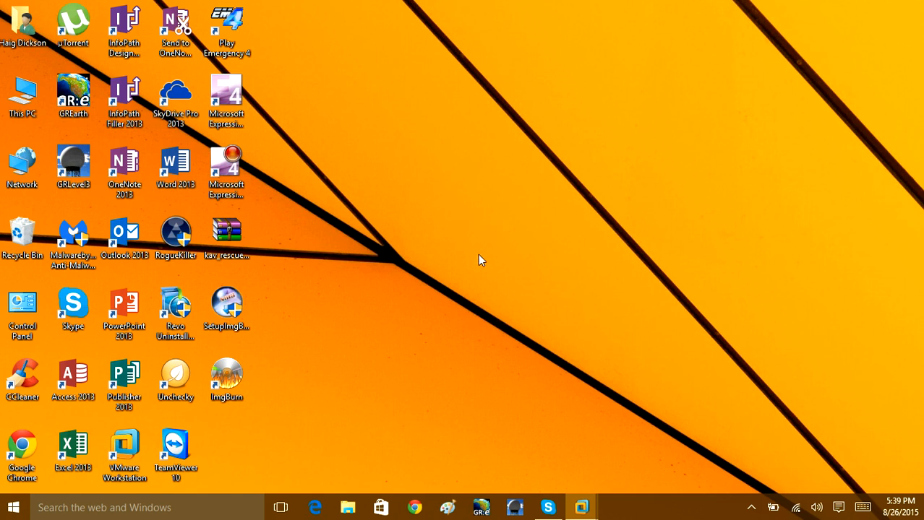
Bring up the screen capture recorder's commands from the hidden notification icons to stop the recording
{"action": "mouse_move", "coordinate": [586, 515]}
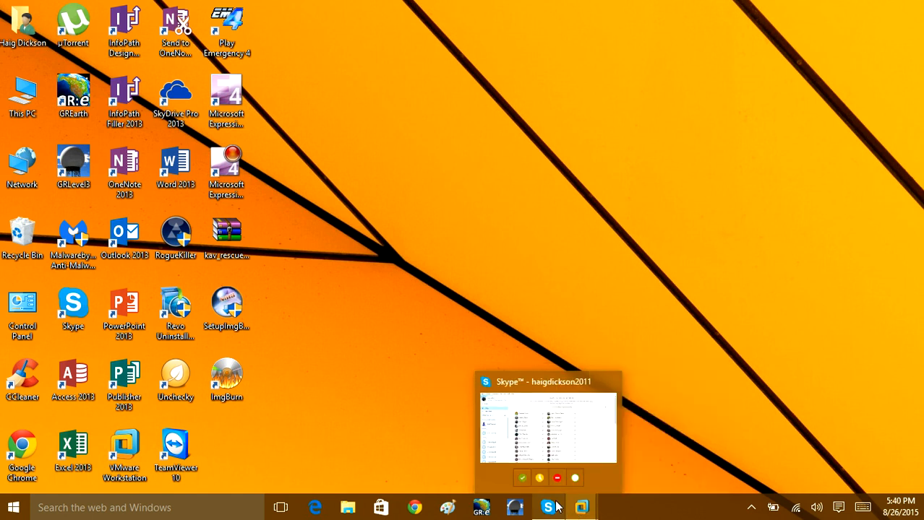
{"action": "left_click", "coordinate": [750, 509]}
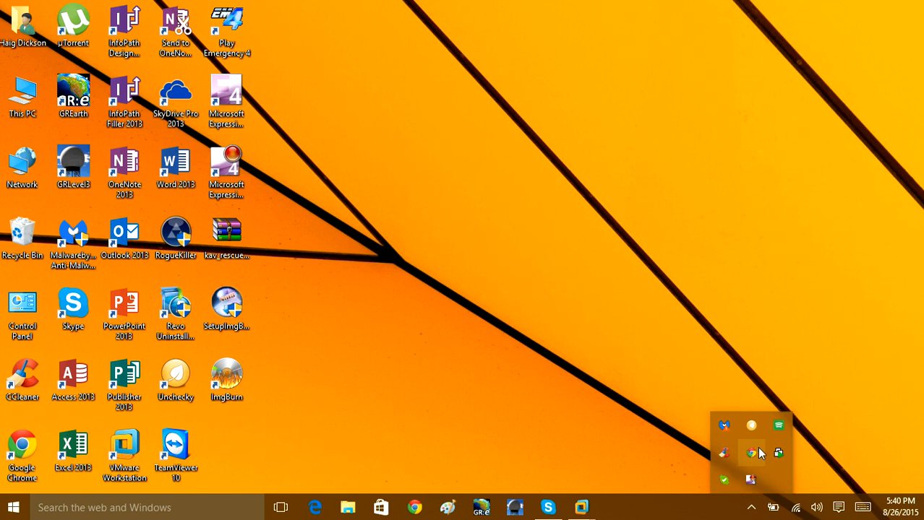
{"action": "right_click", "coordinate": [749, 480]}
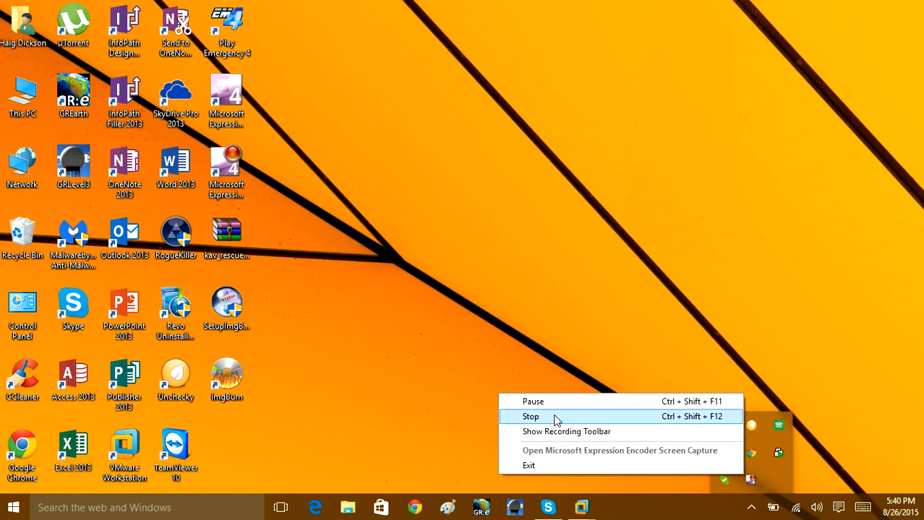